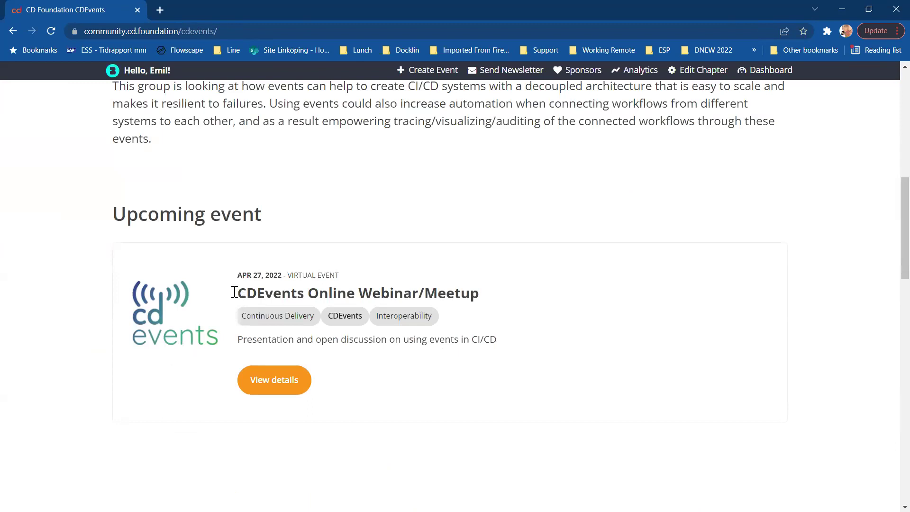
Open the CDEvents Online Webinar/Meetup event page and review its RSVP section, description and organizers.
left_click(156, 309)
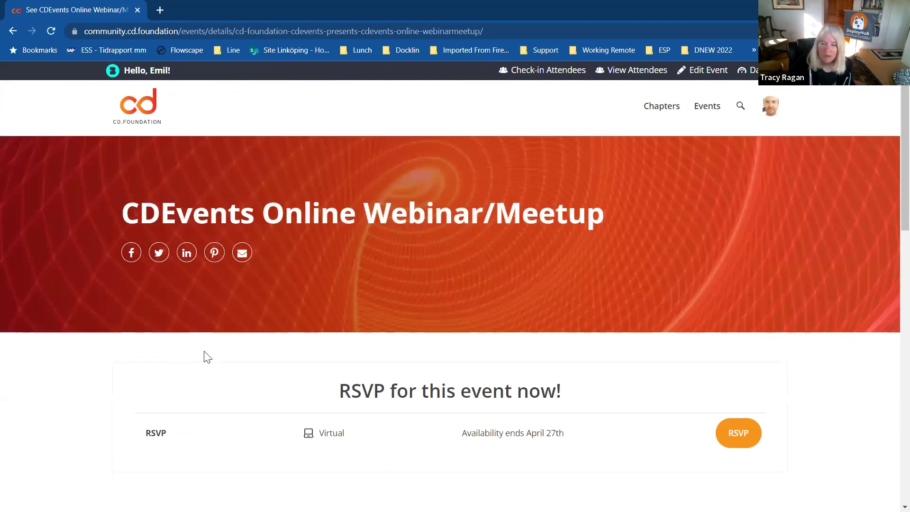
scroll(207, 357, "down", 5)
scroll(207, 356, "up", 8)
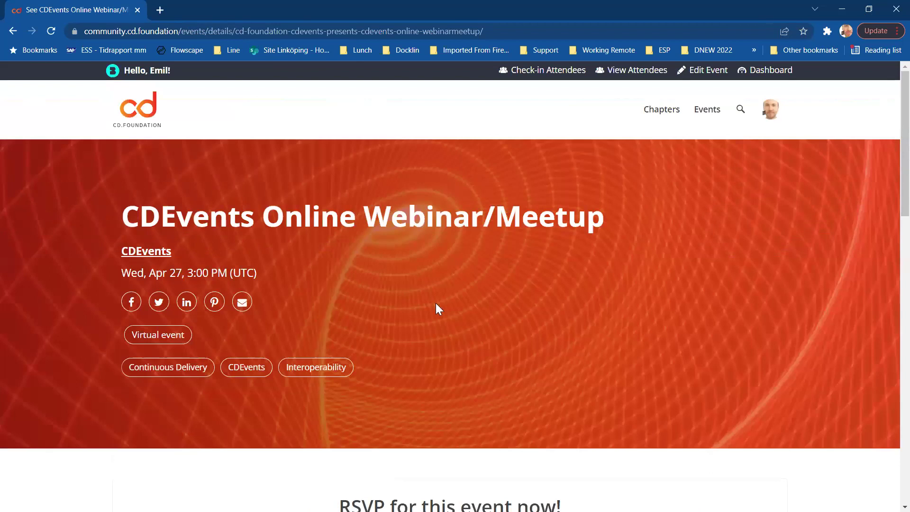
scroll(436, 307, "down", 3)
scroll(281, 340, "down", 12)
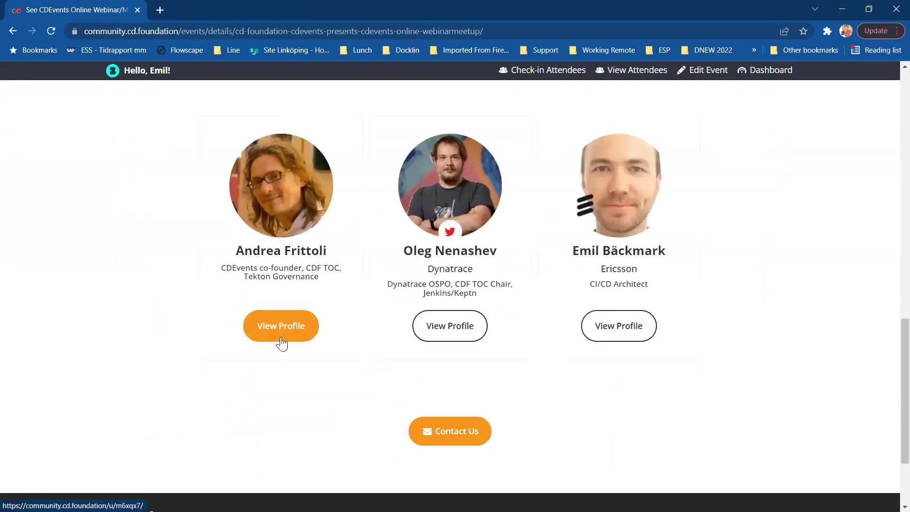
scroll(207, 349, "down", 3)
scroll(207, 349, "up", 7)
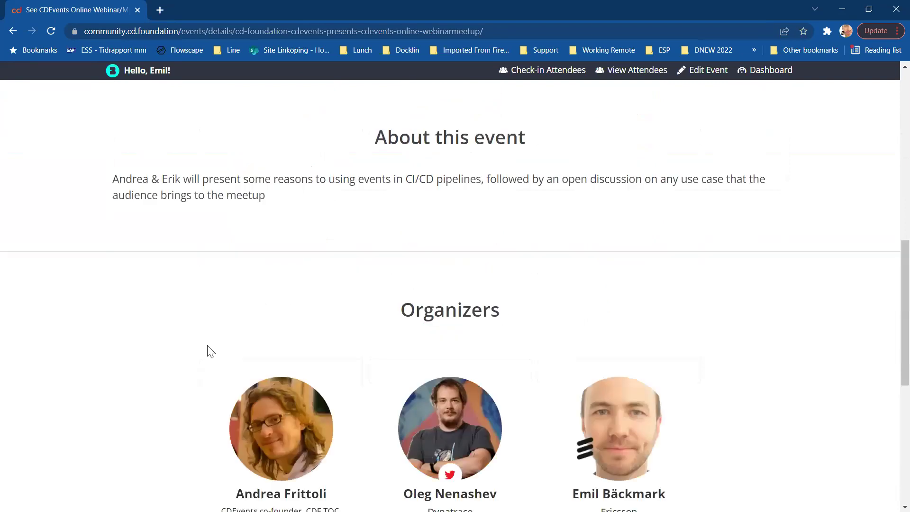
scroll(207, 349, "up", 12)
Open the webinar event for editing and examine the available choices for its virtual event platform.
left_click(687, 71)
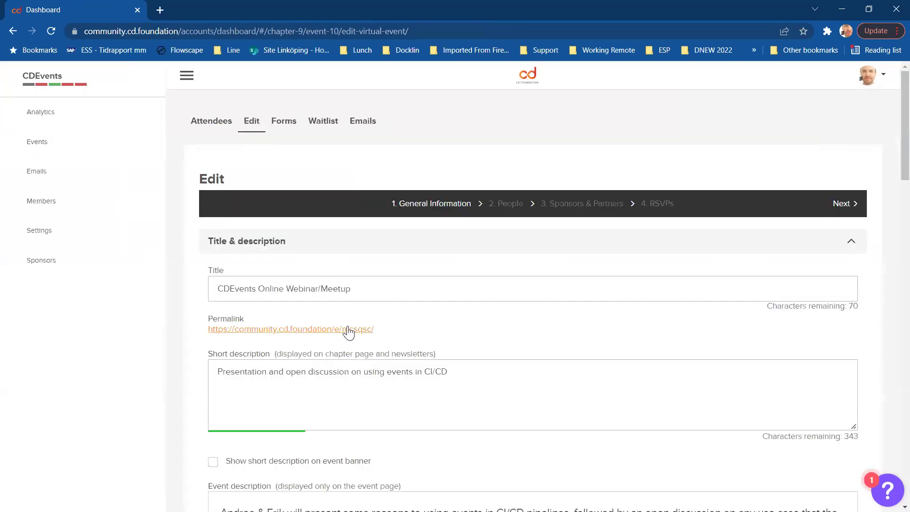
scroll(349, 332, "down", 8)
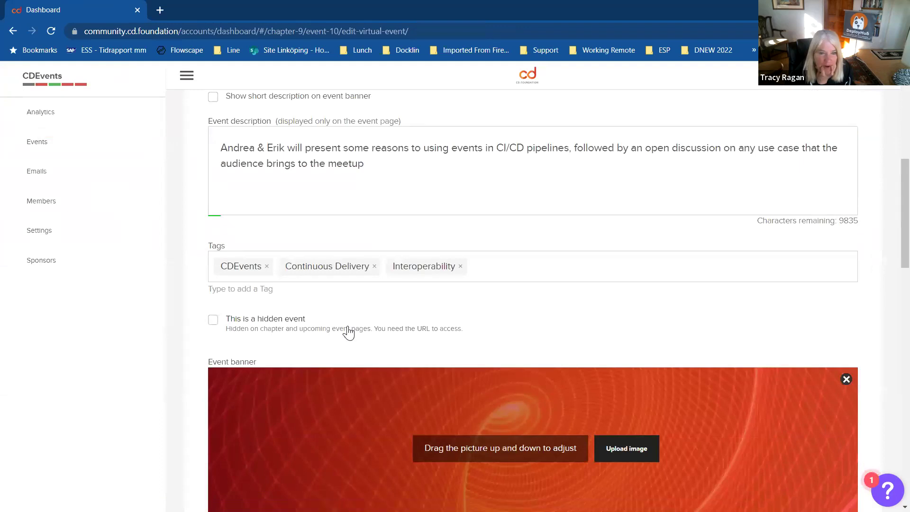
scroll(349, 332, "down", 15)
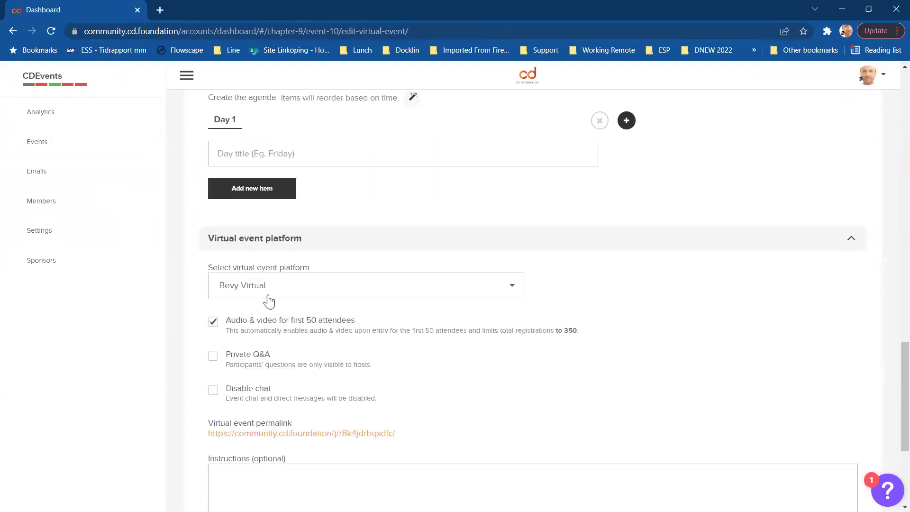
left_click(510, 288)
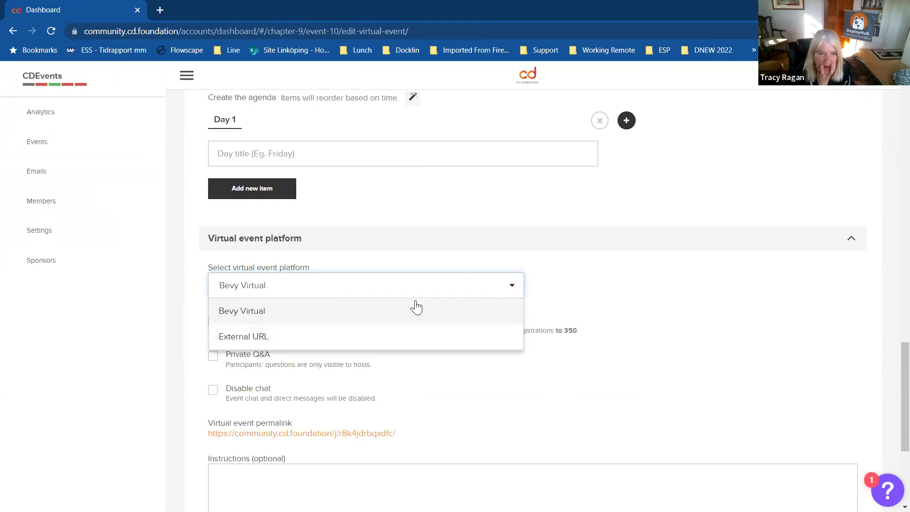
left_click(508, 288)
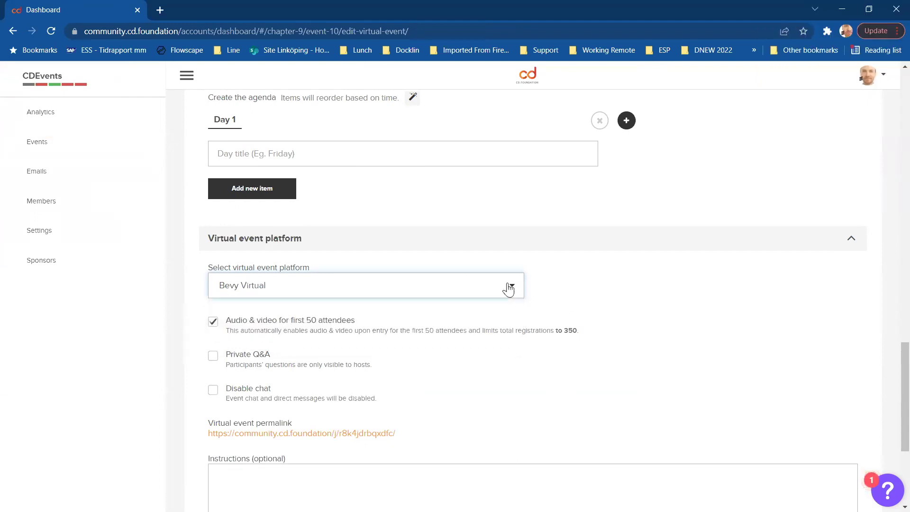
left_click(549, 289)
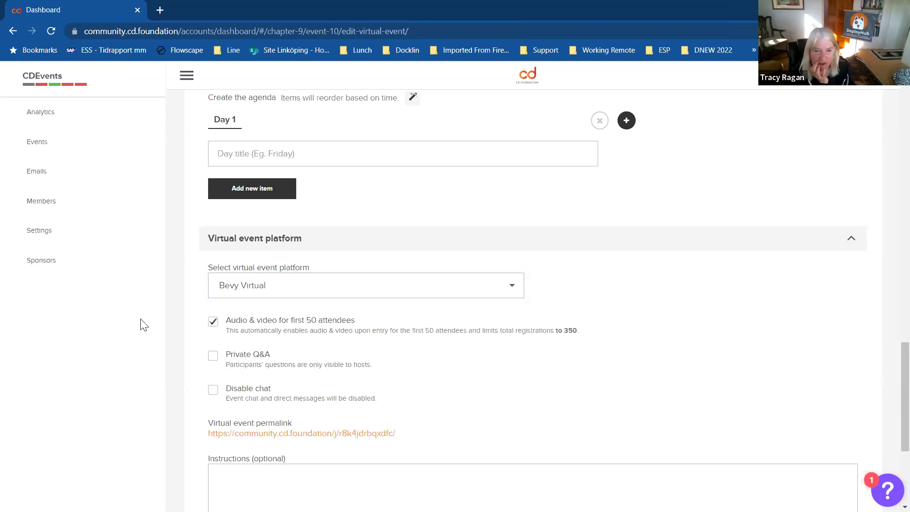
Open the SIG Events are testing Bevy event from the chapter's live events and review its attendees.
left_click(40, 143)
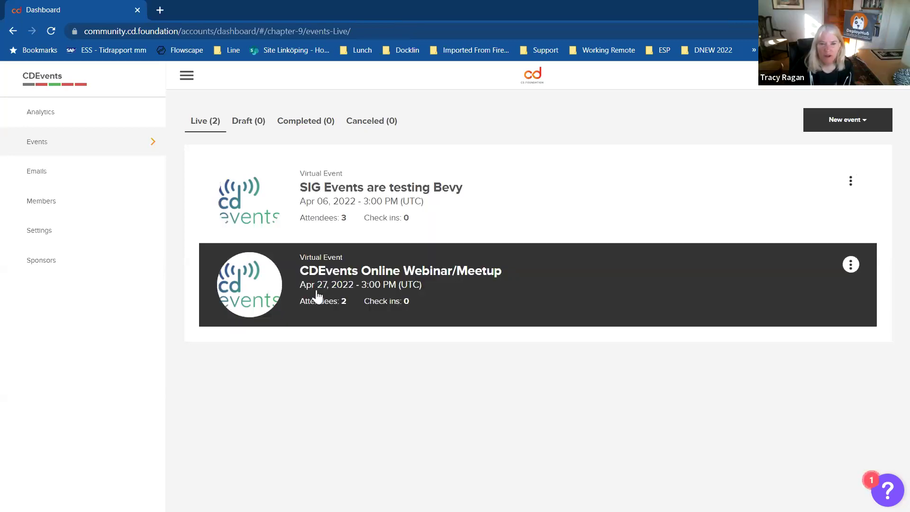
left_click(321, 195)
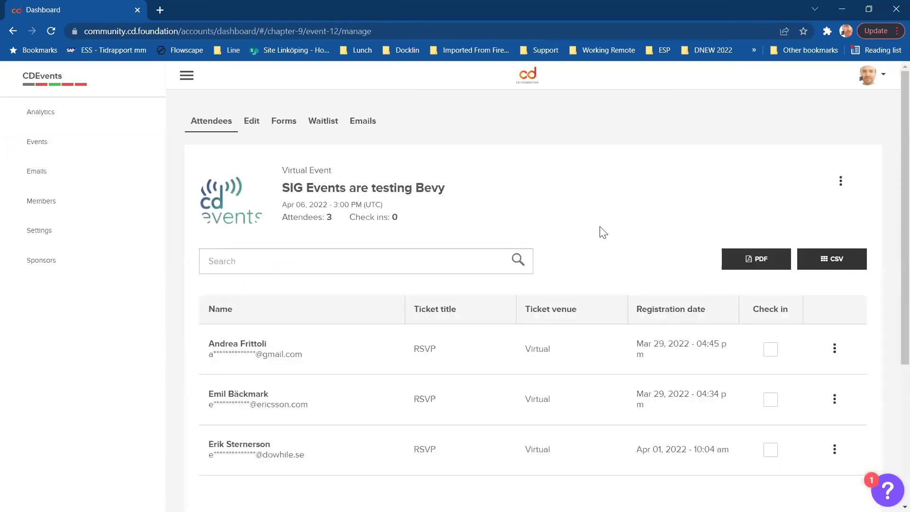
scroll(603, 233, "down", 2)
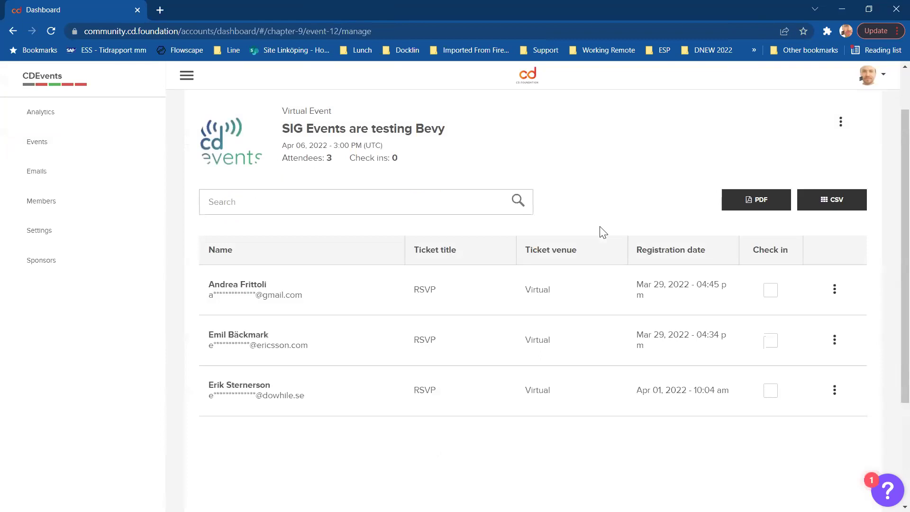
scroll(359, 173, "up", 2)
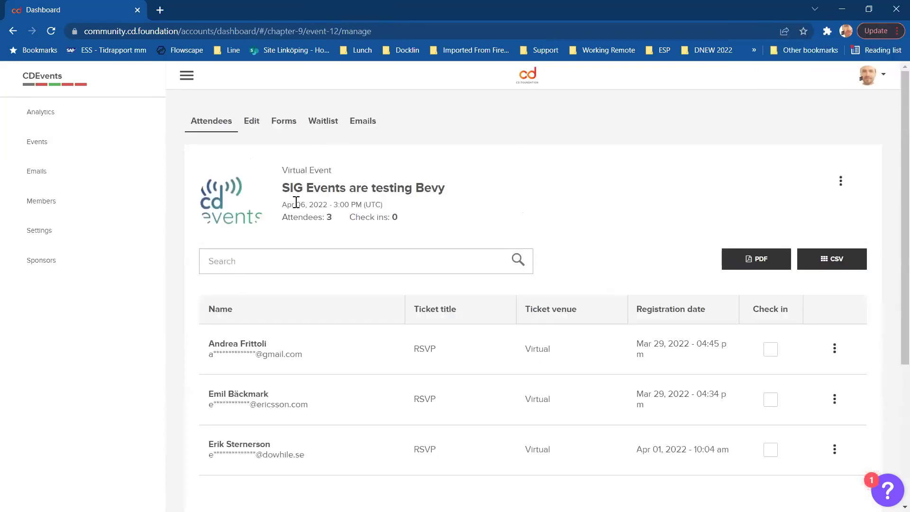
Open the public event page of the SIG Events are testing Bevy event.
left_click(840, 182)
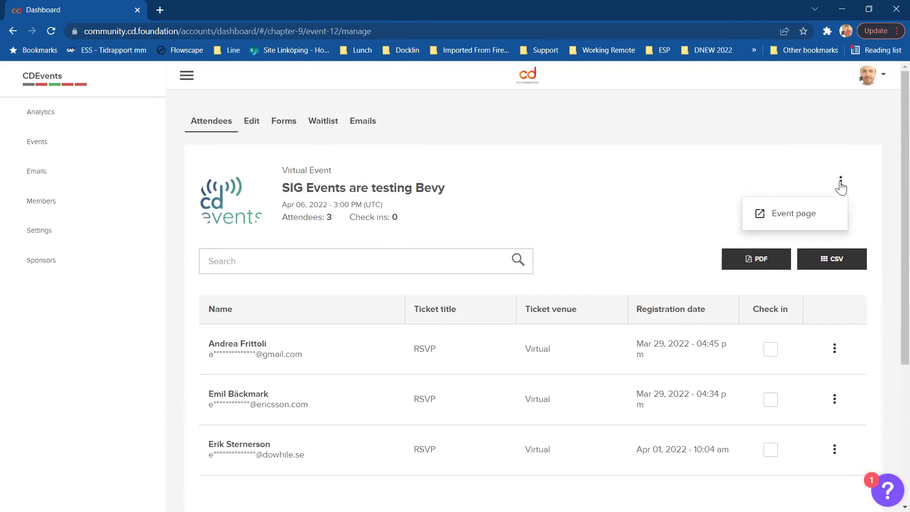
left_click(778, 218)
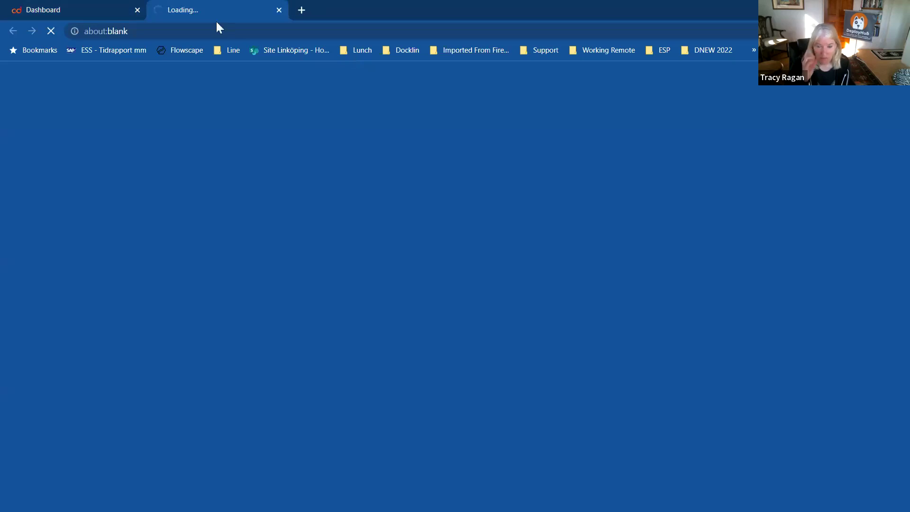
left_click(216, 30)
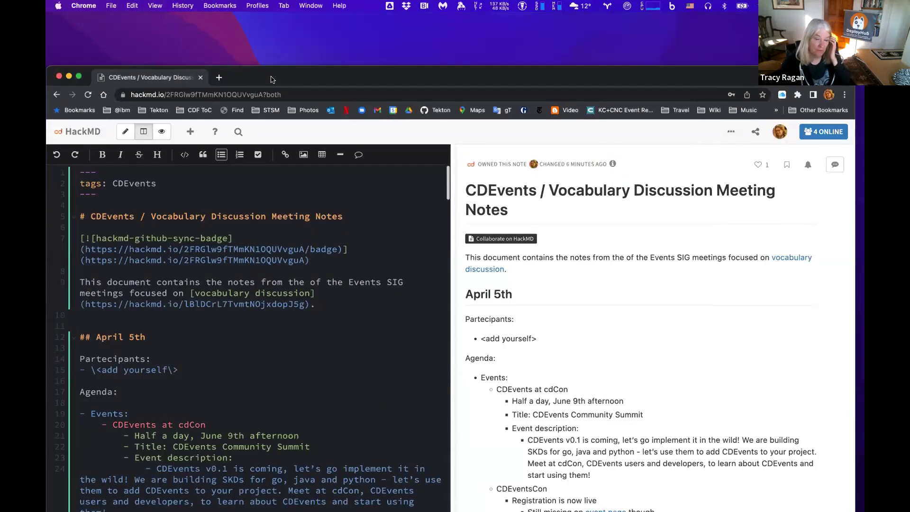
Enlarge the HackMD meeting notes window and add an empty bullet at the start of the April 5th participants list.
double_click(272, 80)
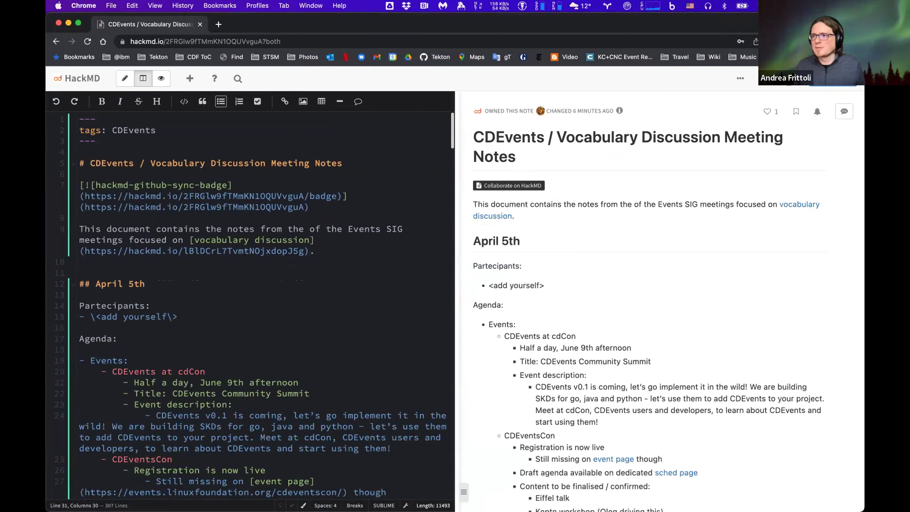
left_click(261, 271)
scroll(261, 267, "down", 3)
left_click(239, 246)
left_click(232, 227)
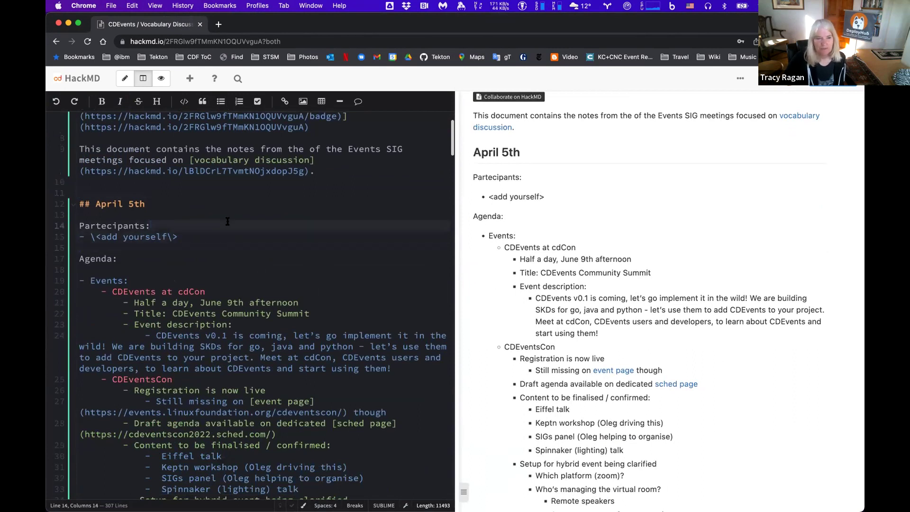
scroll(227, 221, "down", 1)
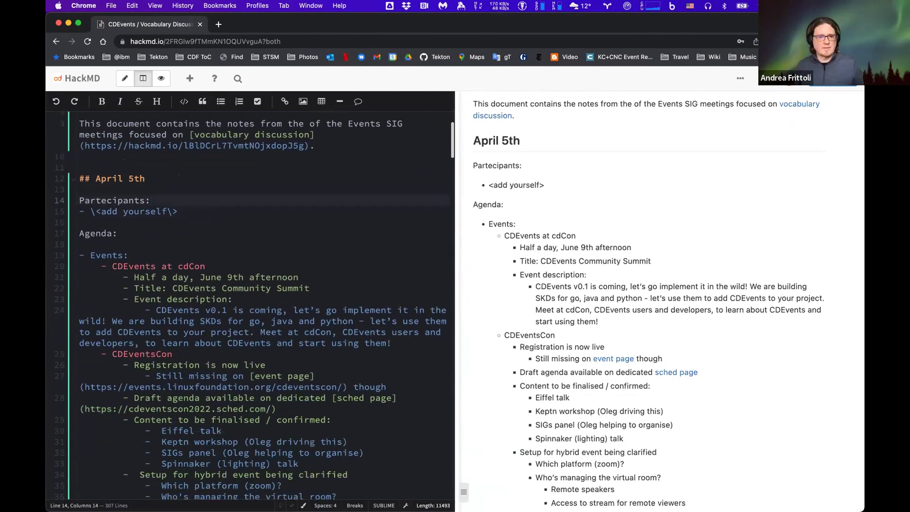
key("Return")
type("-")
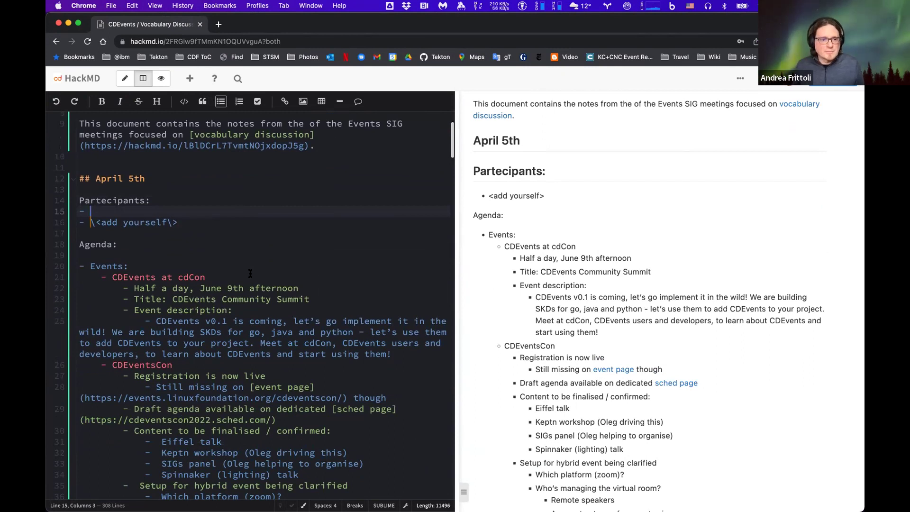
Examine the April 5th meeting notes, from the participants list through the Events, SDKs and Spec agenda items.
scroll(281, 331, "down", 2)
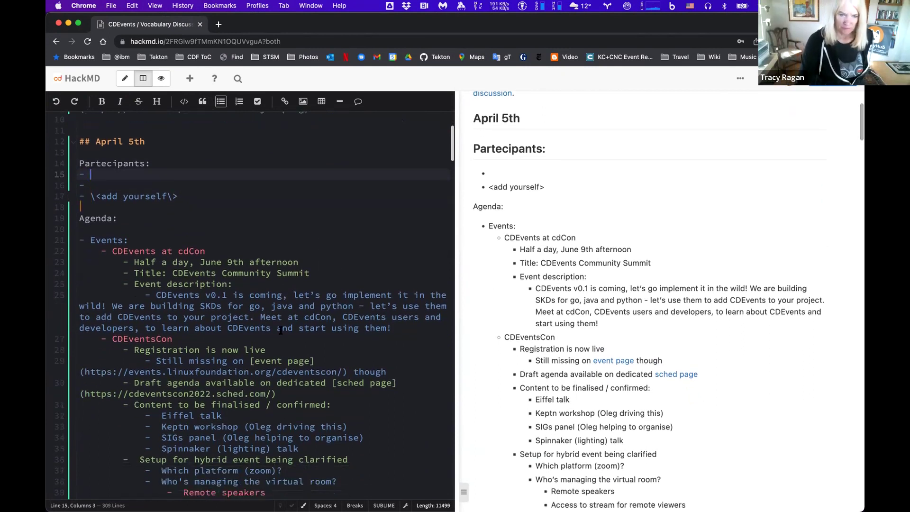
scroll(280, 330, "down", 2)
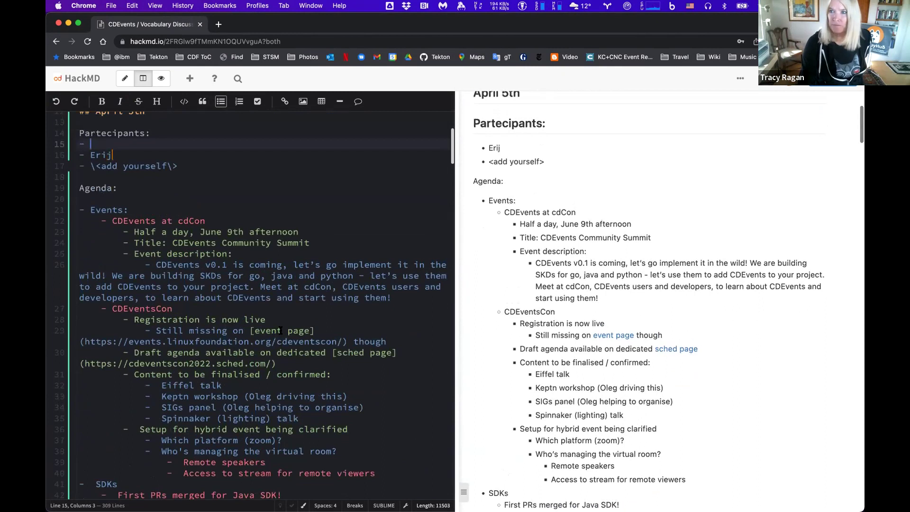
scroll(319, 278, "down", 2)
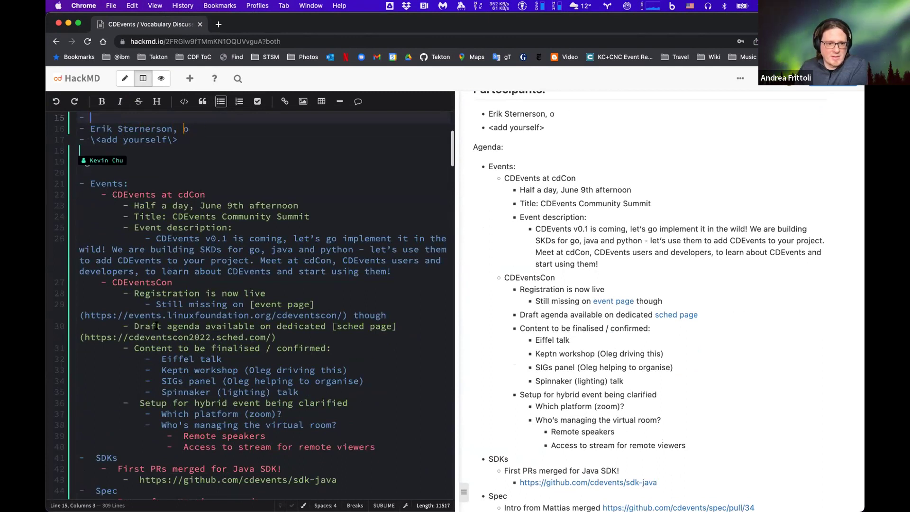
double_click(137, 282)
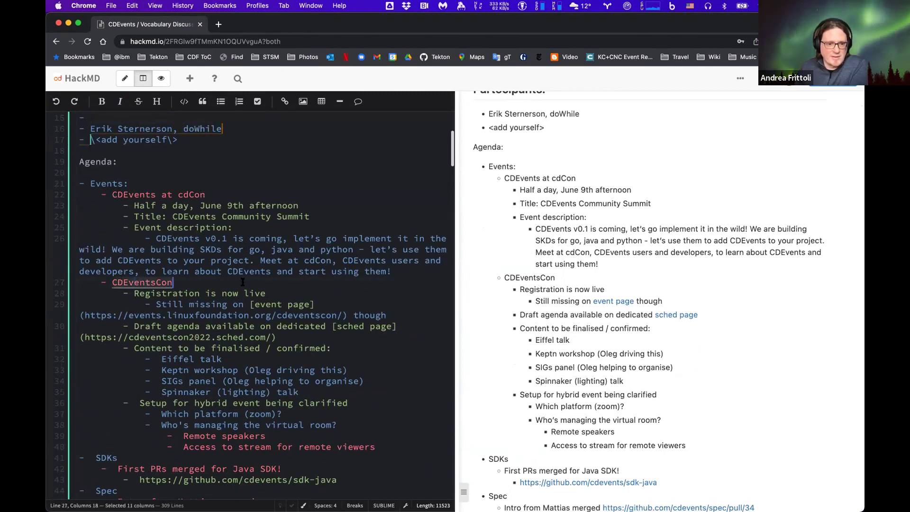
scroll(243, 282, "down", 3)
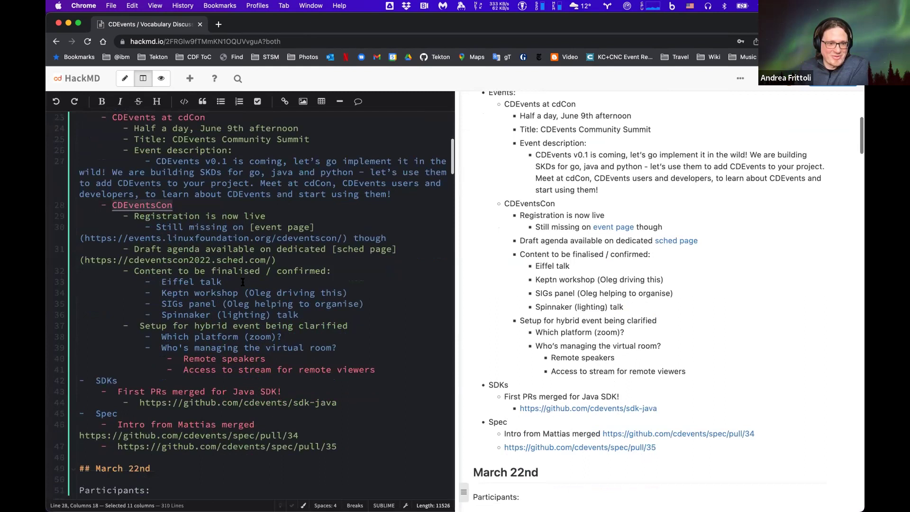
scroll(242, 282, "down", 3)
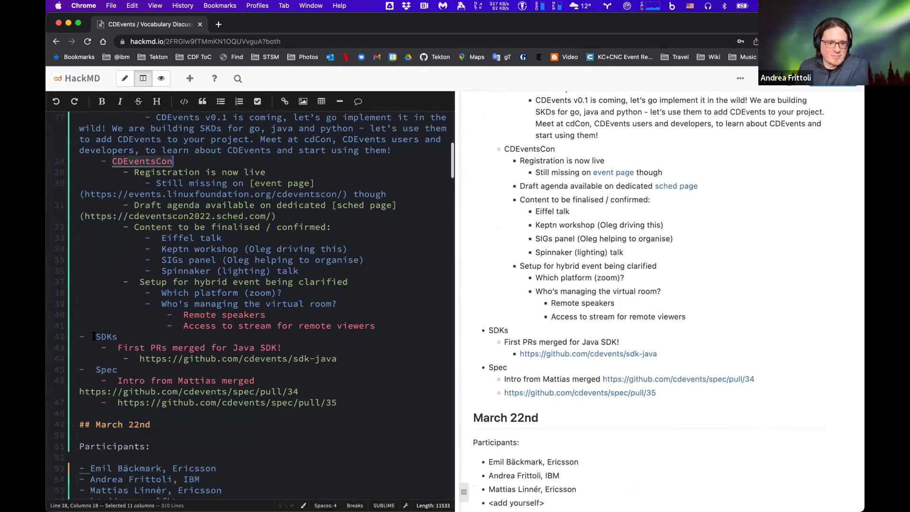
left_click(337, 404)
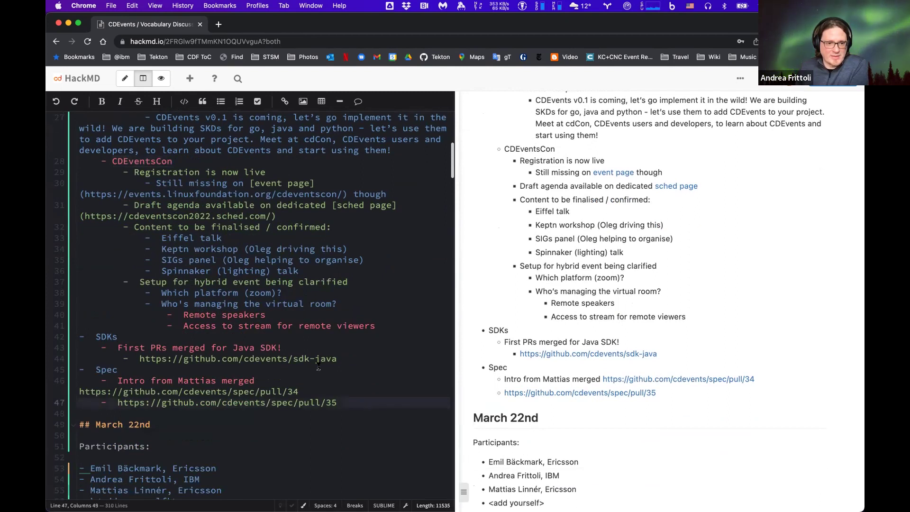
scroll(318, 368, "up", 5)
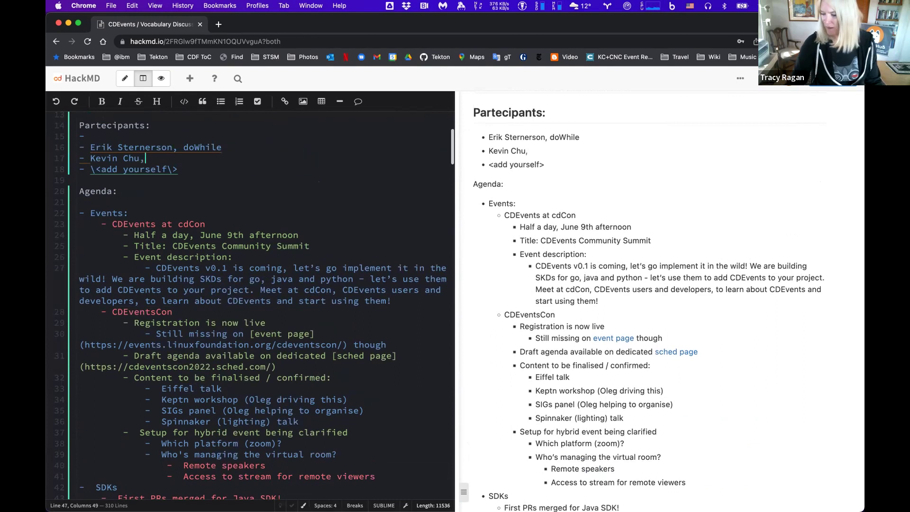
type("GitLab")
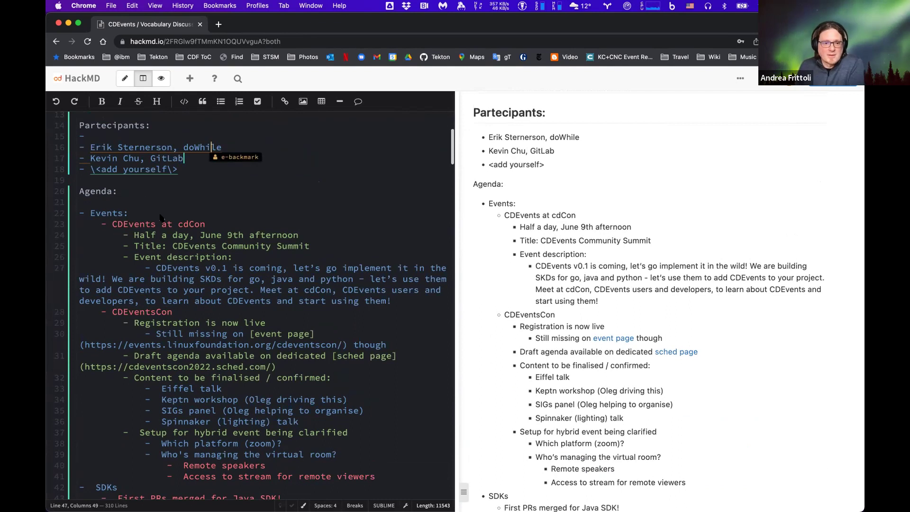
scroll(190, 241, "down", 5)
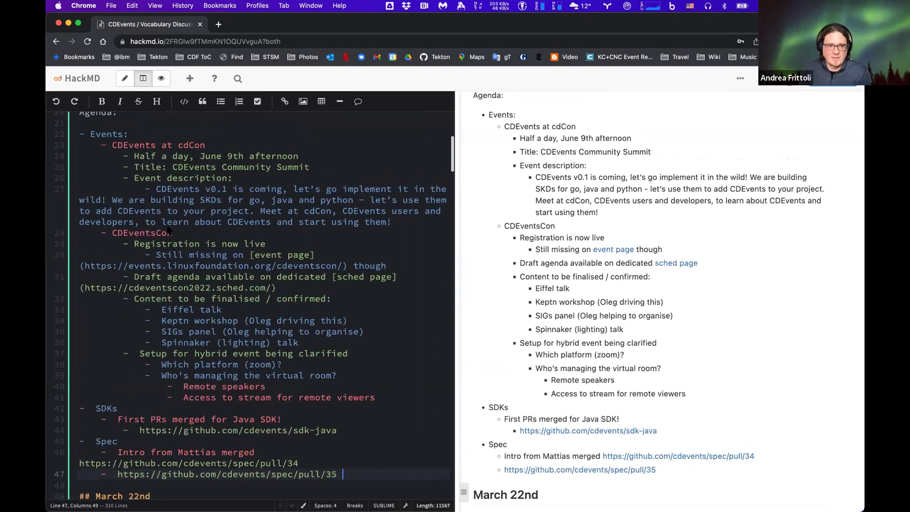
scroll(169, 231, "down", 5)
left_click(351, 359)
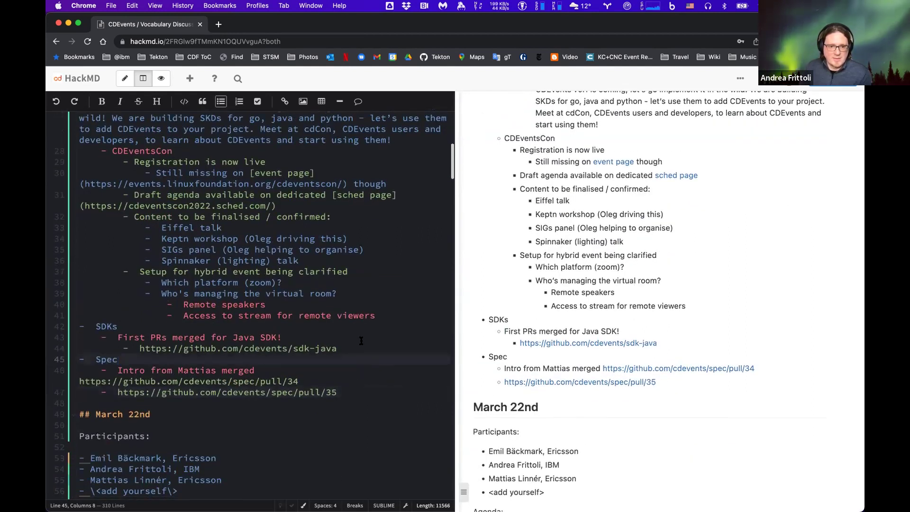
left_click(324, 351)
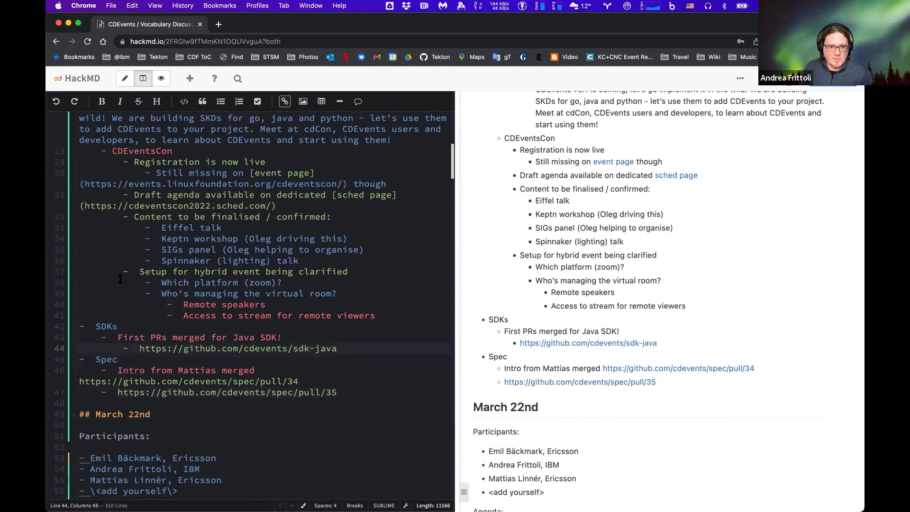
left_click(348, 391)
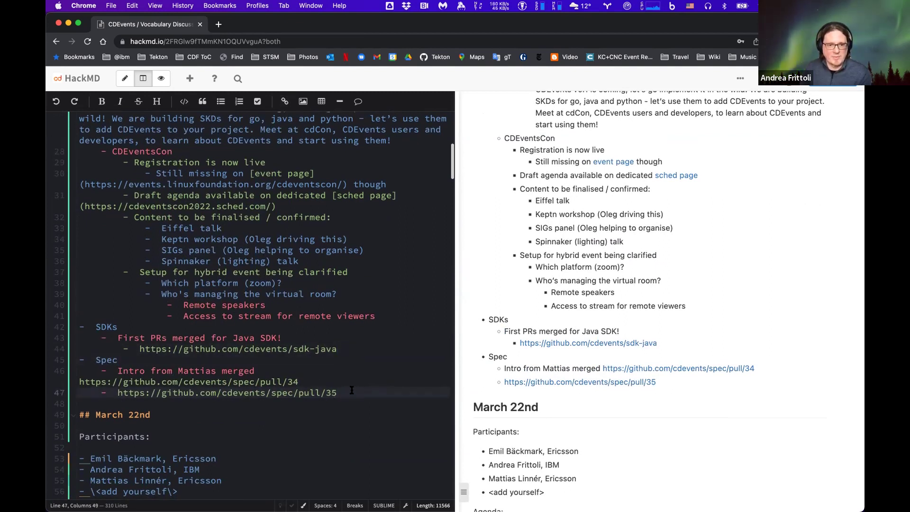
scroll(352, 389, "up", 4)
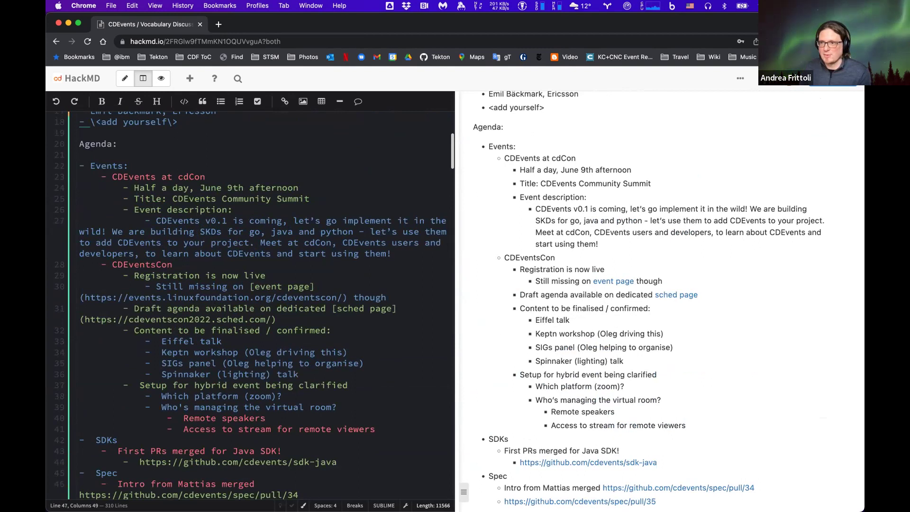
Examine the Events, SDKs and Spec items of the April 5th agenda, ending at the line about the Java SDK PRs.
scroll(293, 255, "down", 2)
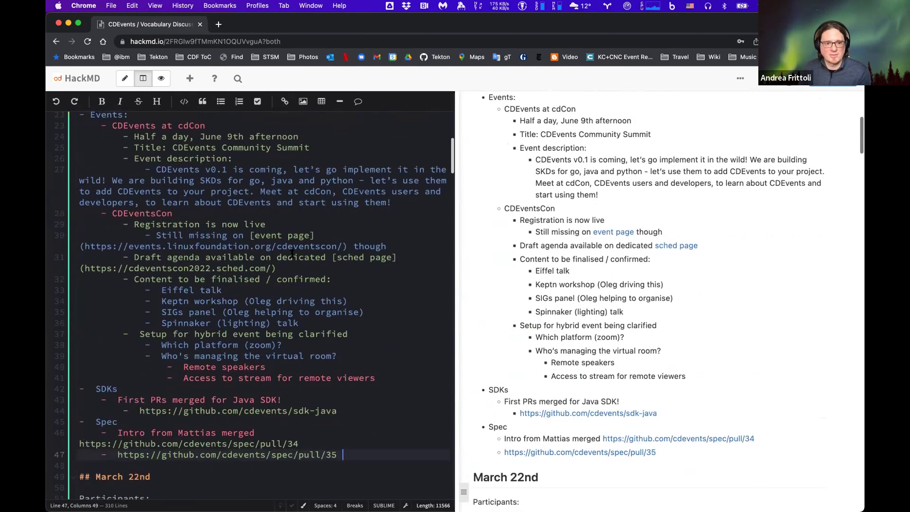
scroll(292, 255, "up", 1)
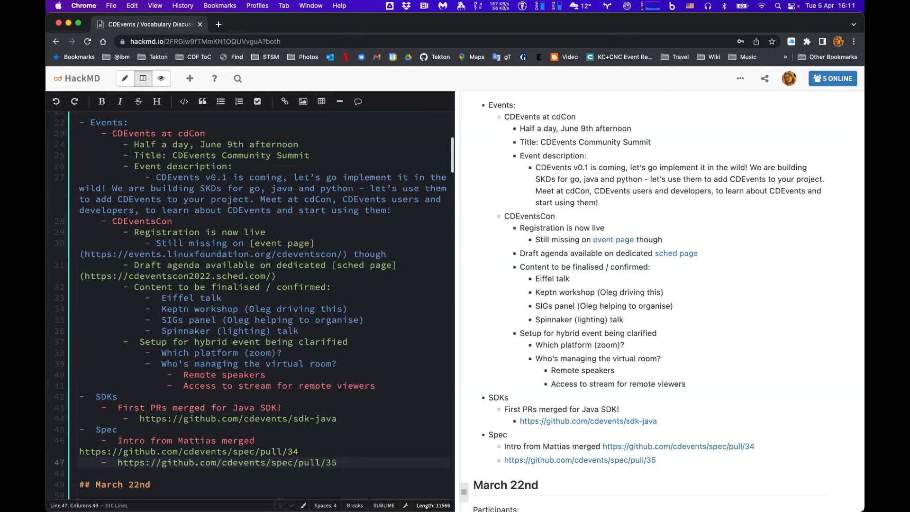
key("Up")
key("Up")
key("Up")
key("Up")
key("Up")
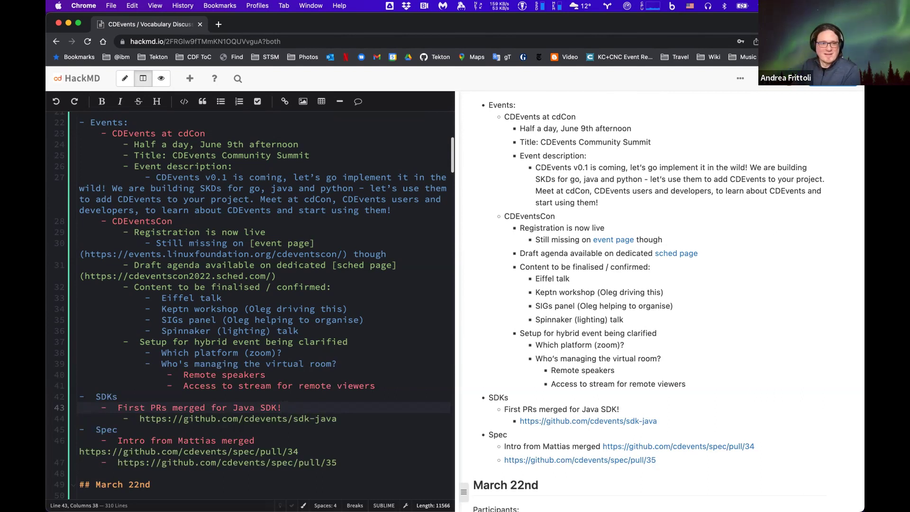
Highlight the CDEvents at cdCon heading and parts of its event description for review.
left_click(419, 214)
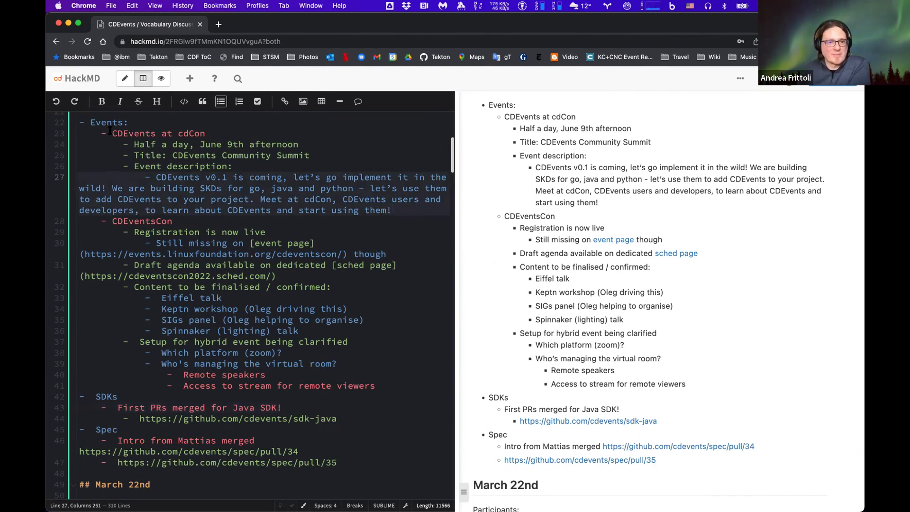
left_click_drag(110, 132, 206, 134)
left_click(217, 134)
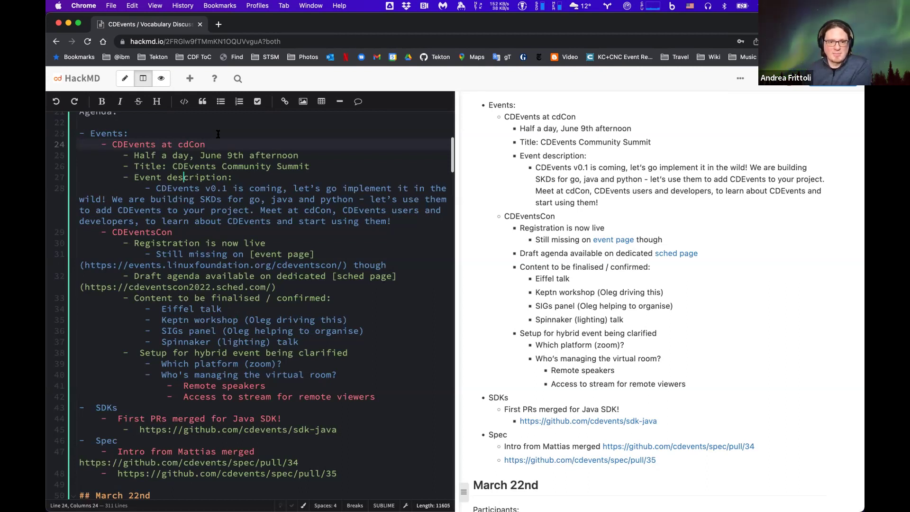
left_click_drag(156, 188, 274, 200)
left_click_drag(361, 207, 402, 223)
left_click(402, 223)
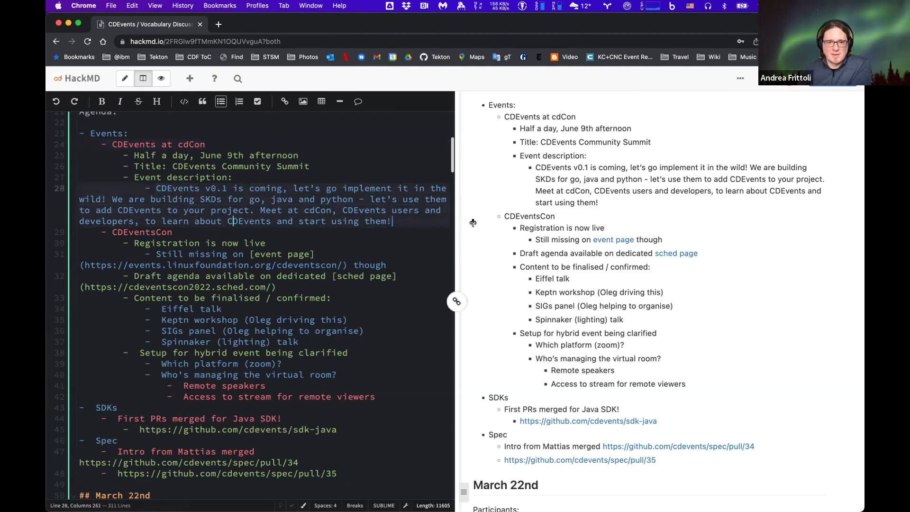
Widen the editor pane and highlight the CDEvents at cdCon details, from the date to the end of the event description.
left_click_drag(501, 227, 502, 228)
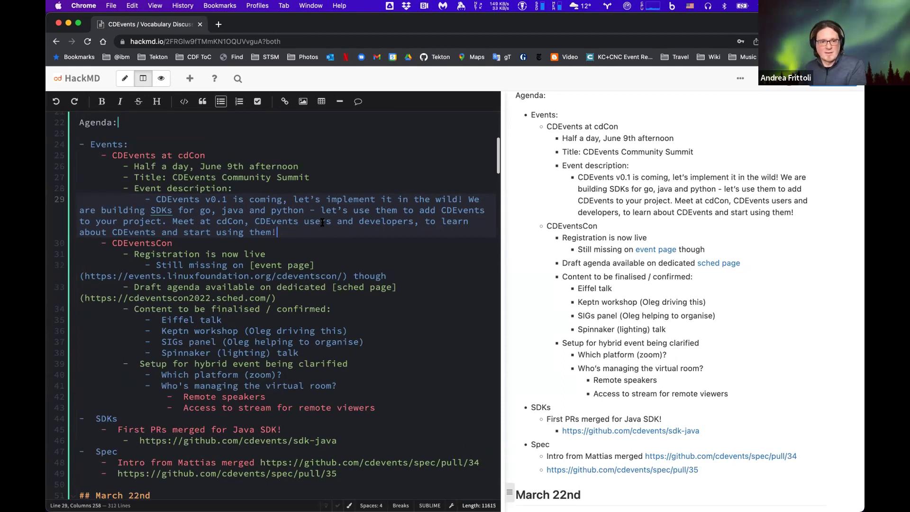
left_click_drag(297, 233, 84, 210)
left_click_drag(89, 177, 322, 183)
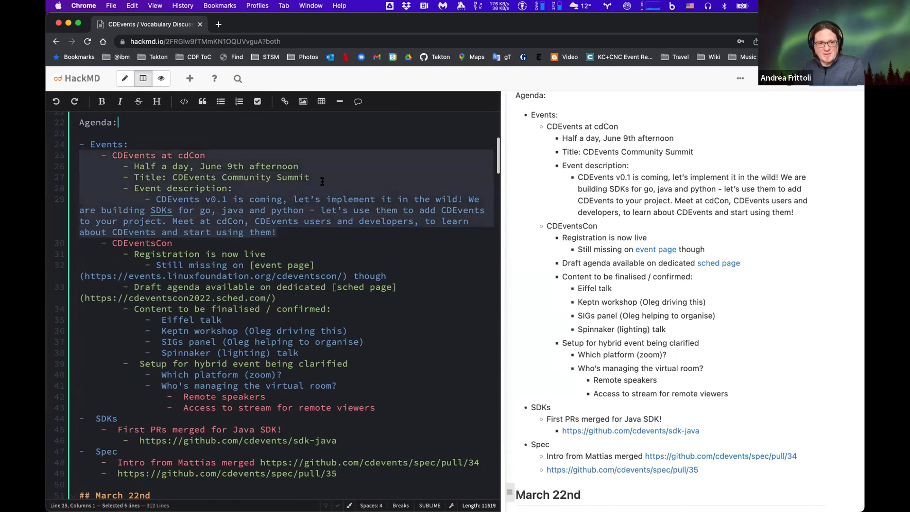
left_click(322, 189)
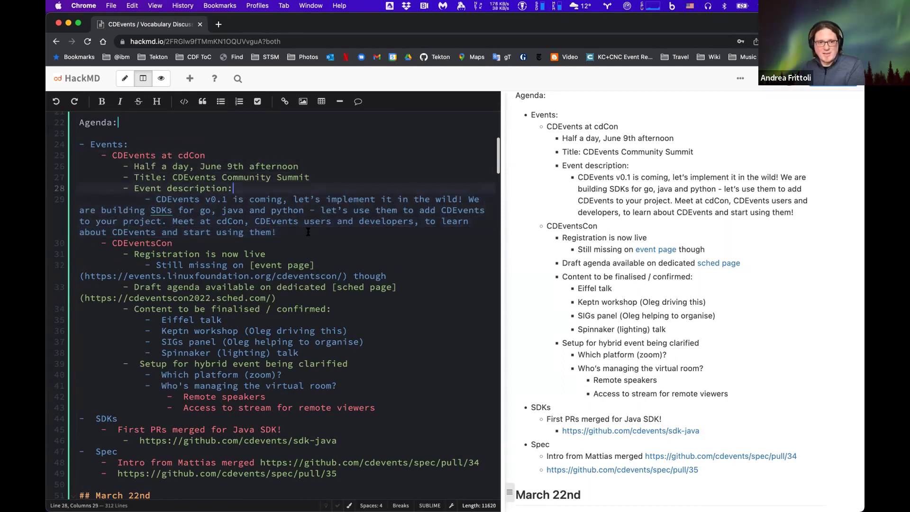
left_click_drag(308, 232, 80, 165)
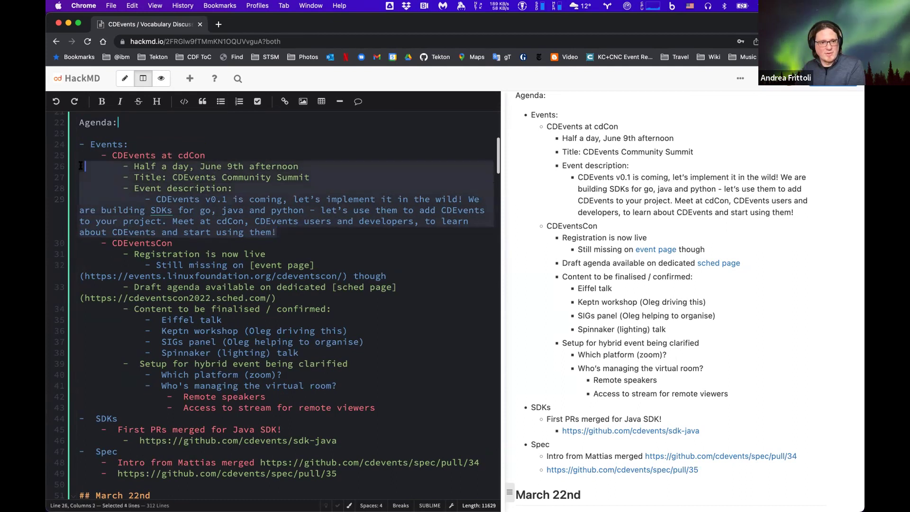
left_click(151, 188)
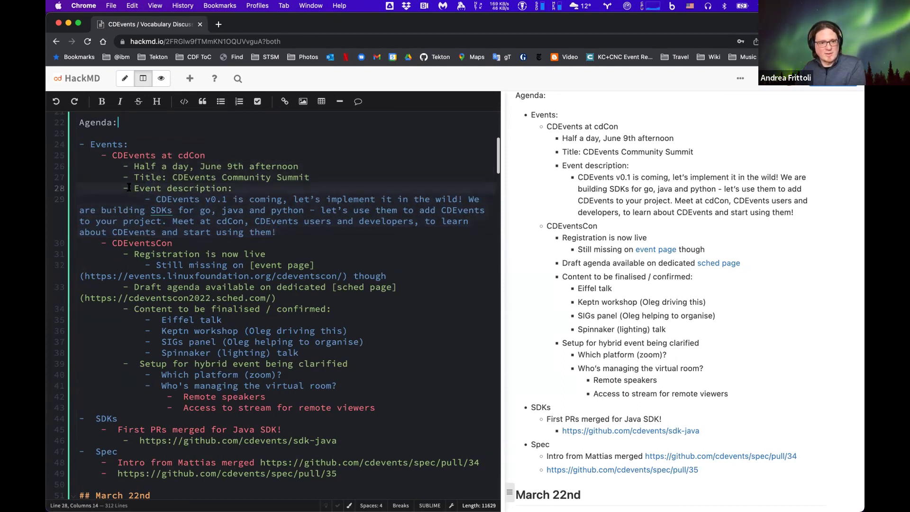
left_click(133, 188)
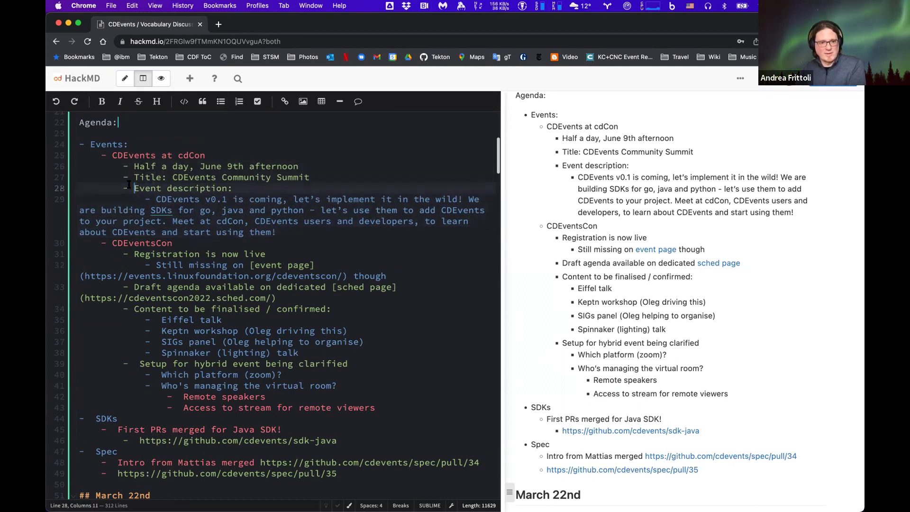
left_click(319, 242)
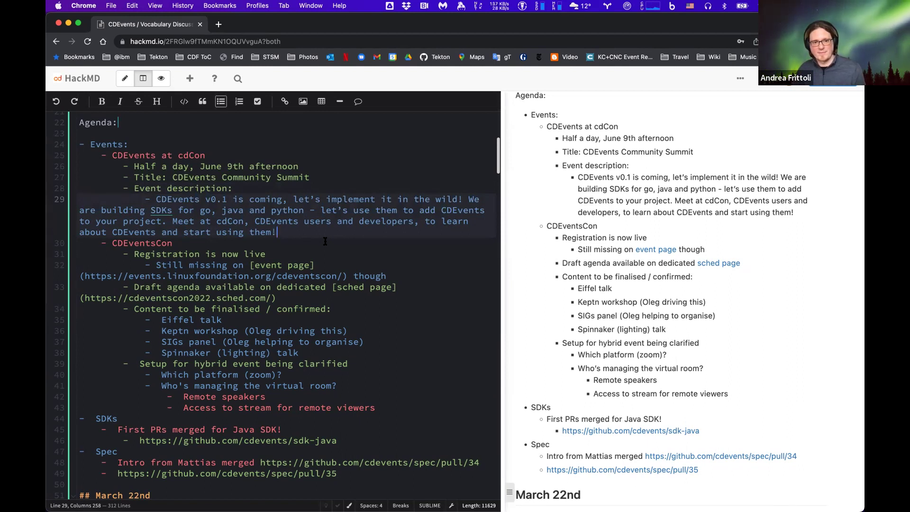
Highlight the CDEvents Community Summit event description and add an empty bullet directly below it.
scroll(308, 227, "down", 2)
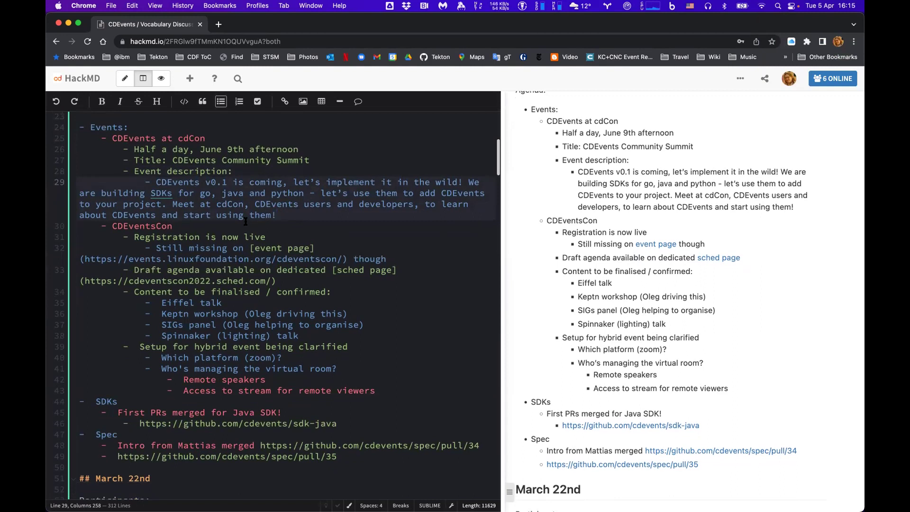
left_click_drag(277, 215, 144, 182)
left_click(304, 215)
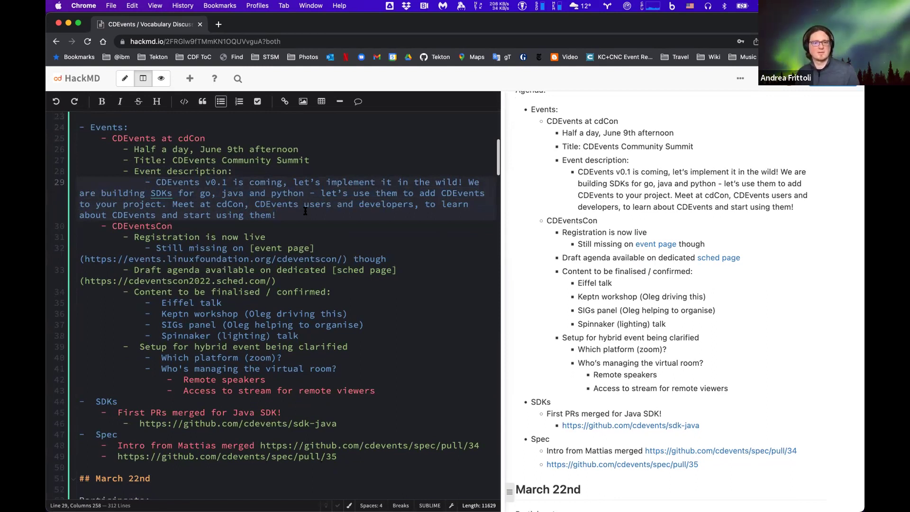
key("Return")
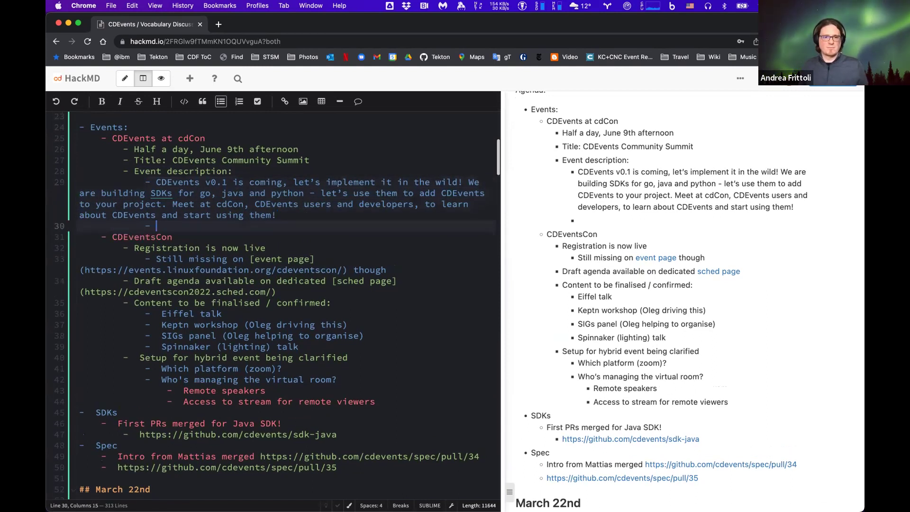
Add the sub-bullet "Texas Time -> that's going to be night in Europe" under "Half a day, June 9th afternoon".
left_click(306, 153)
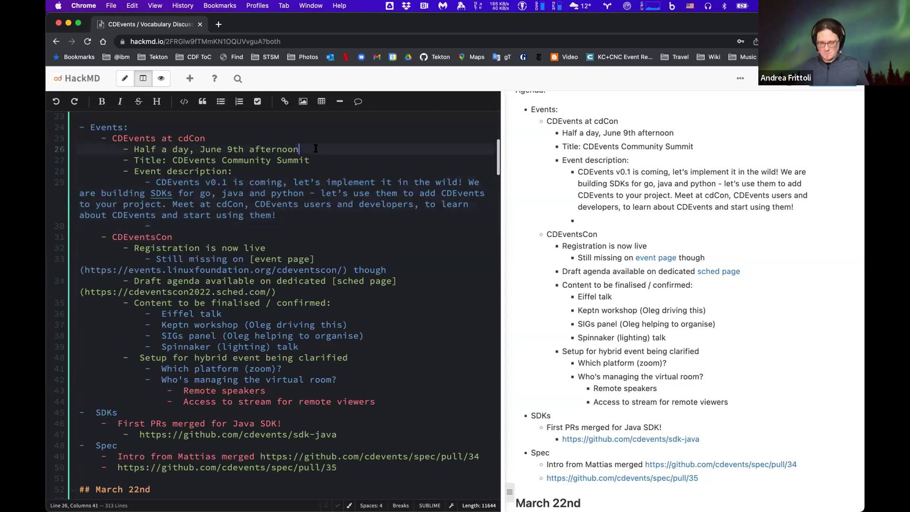
key("Return")
key("Tab")
type("Texa")
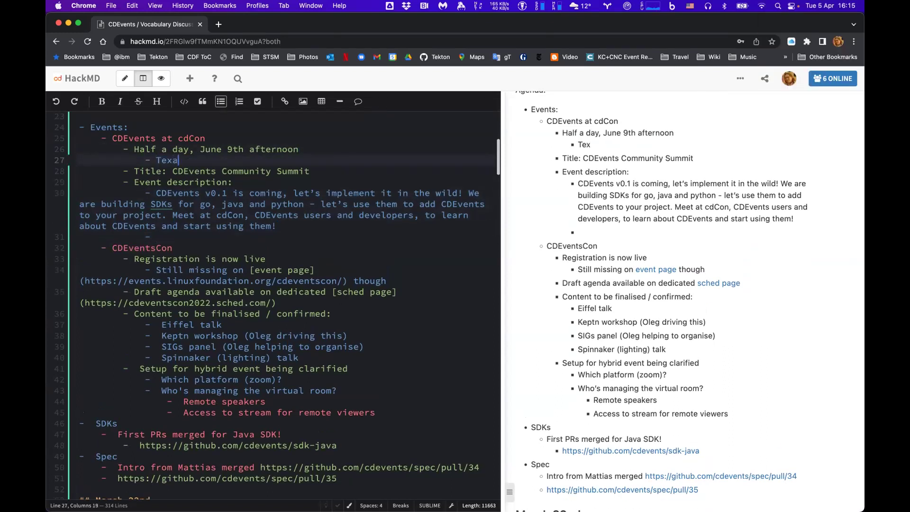
type("s Time -> that")
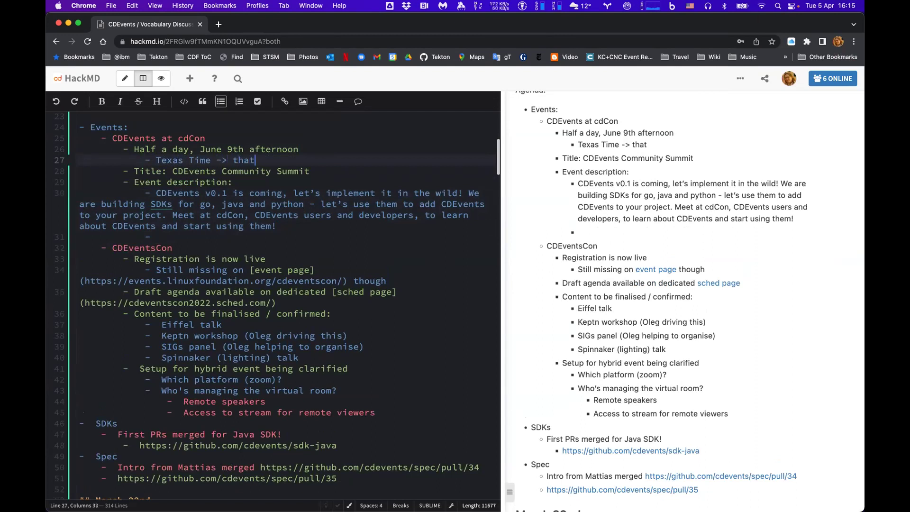
type("'s going to be")
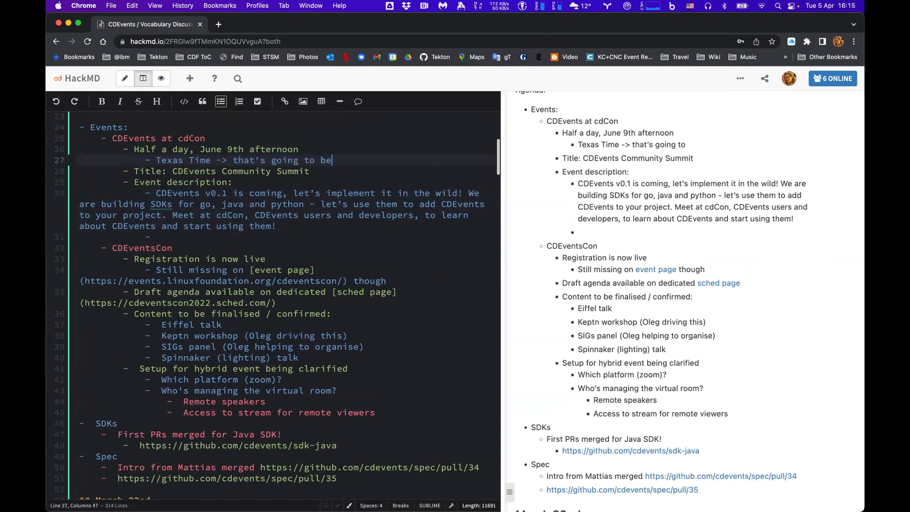
type(" an issue")
key("BackSpace")
key("BackSpace")
key("BackSpace")
key("BackSpace")
key("BackSpace")
key("BackSpace")
type("night in Europe")
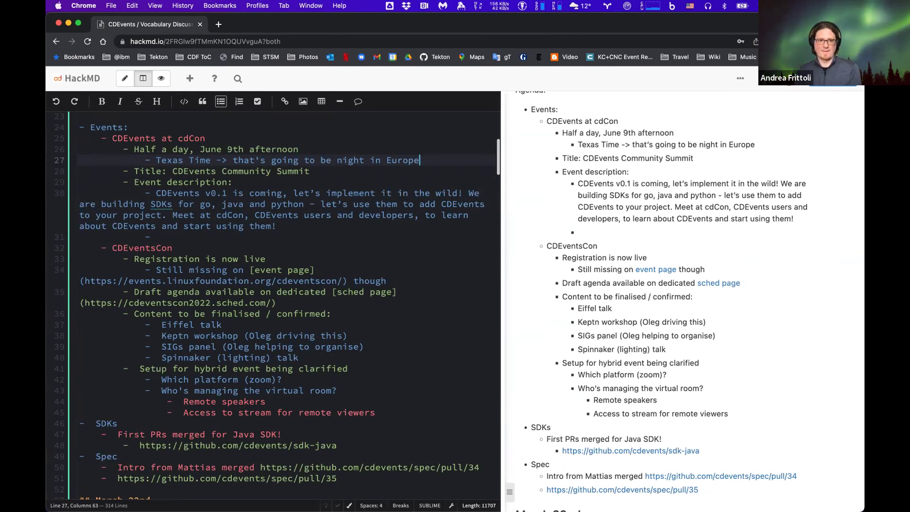
Add the bullet "Morning time will enable European participants to take part virtually" below the Texas Time note.
key("Return")
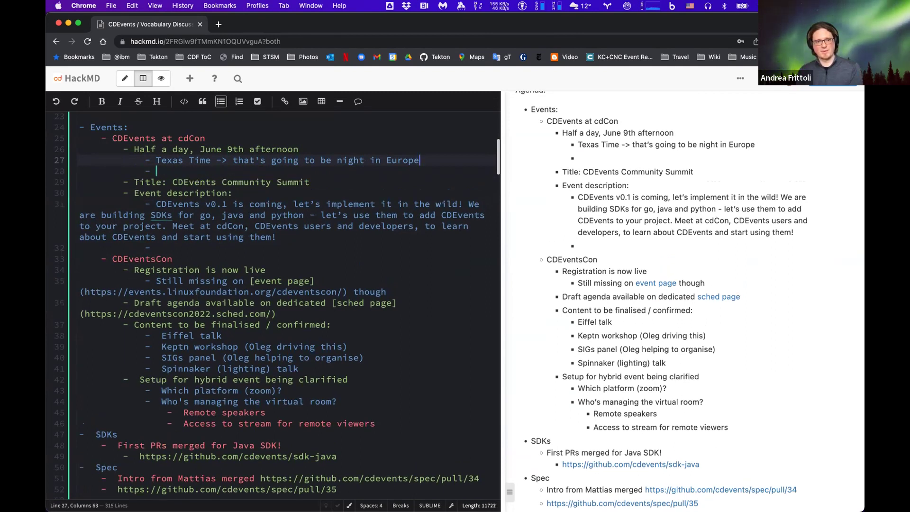
key("super+z")
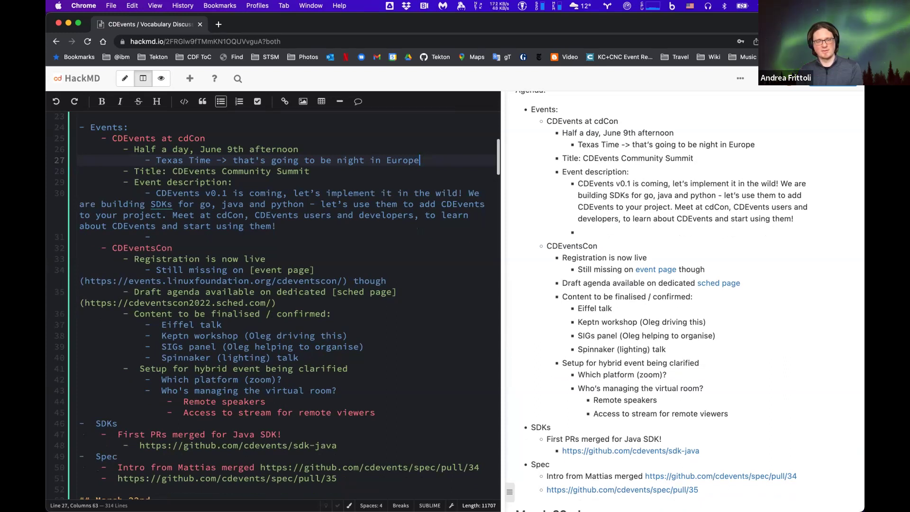
key("Return")
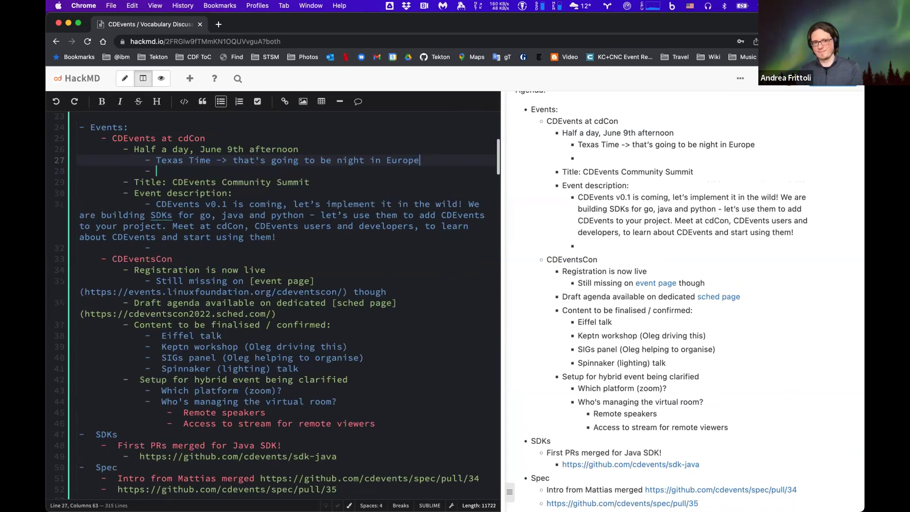
type("Morning")
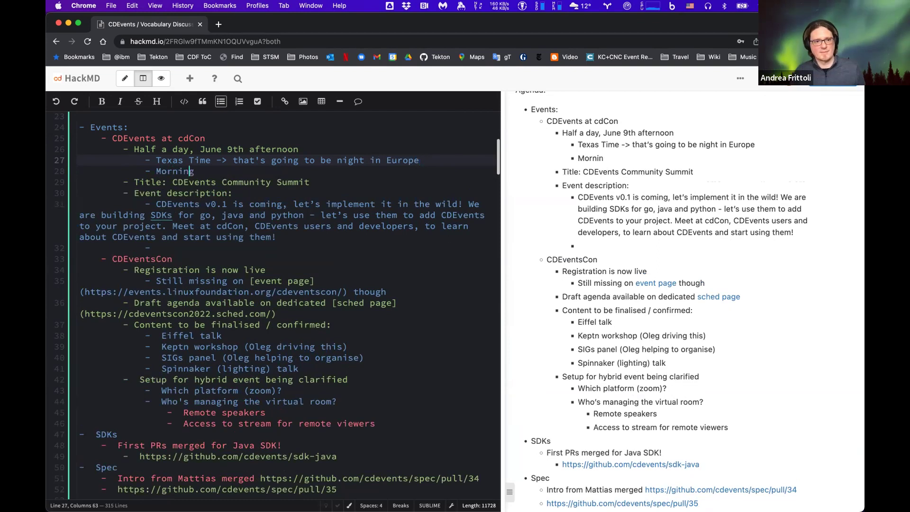
type(" time will ena")
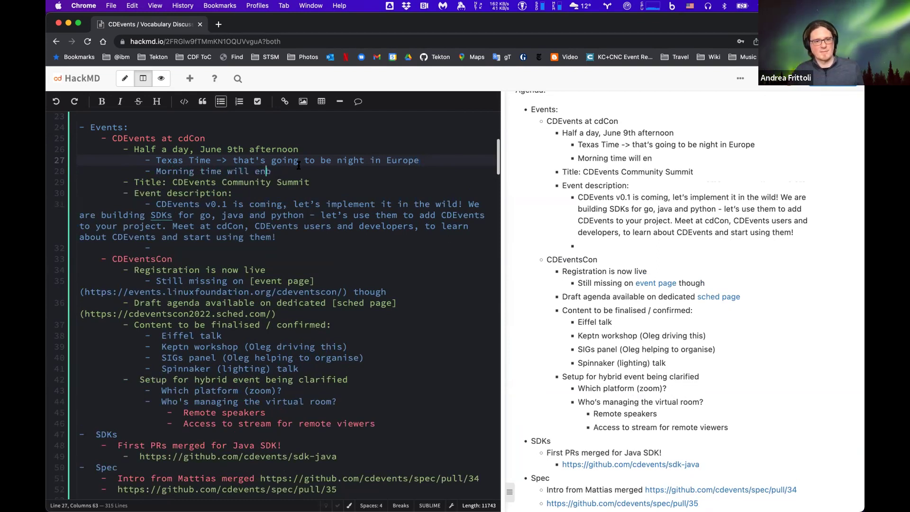
type("ble EUropean part")
scroll(367, 180, "down", 1)
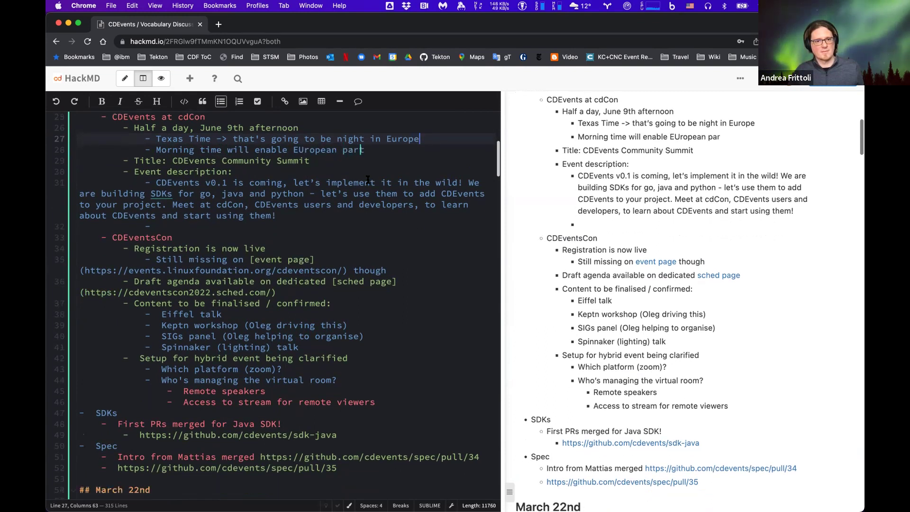
scroll(367, 181, "up", 1)
type("icipants to take par")
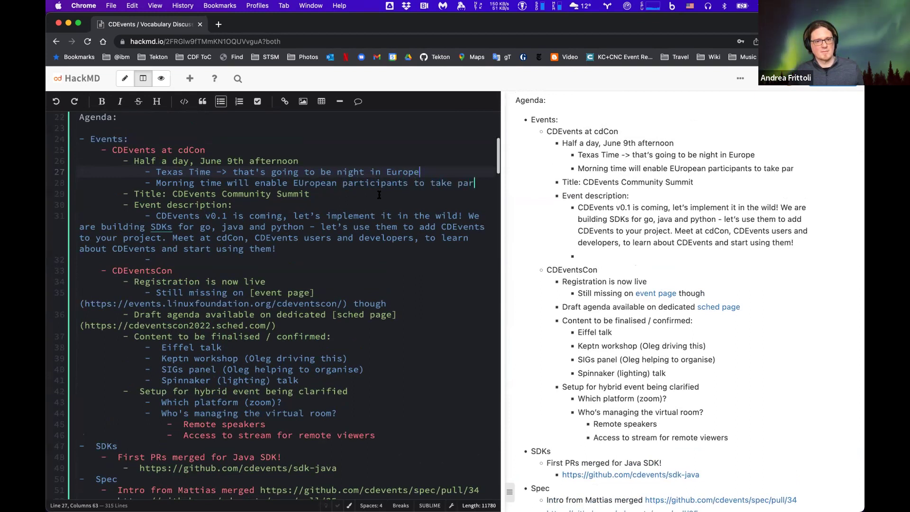
type("t v")
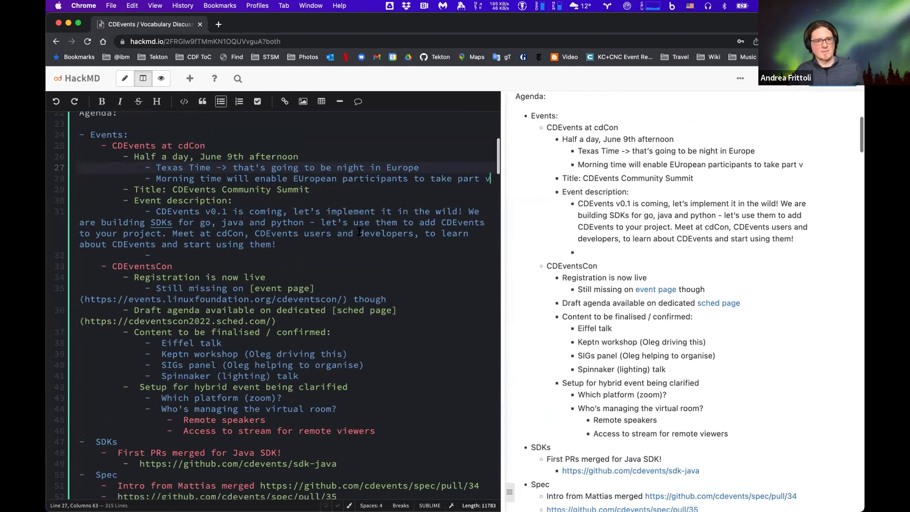
type("irtually")
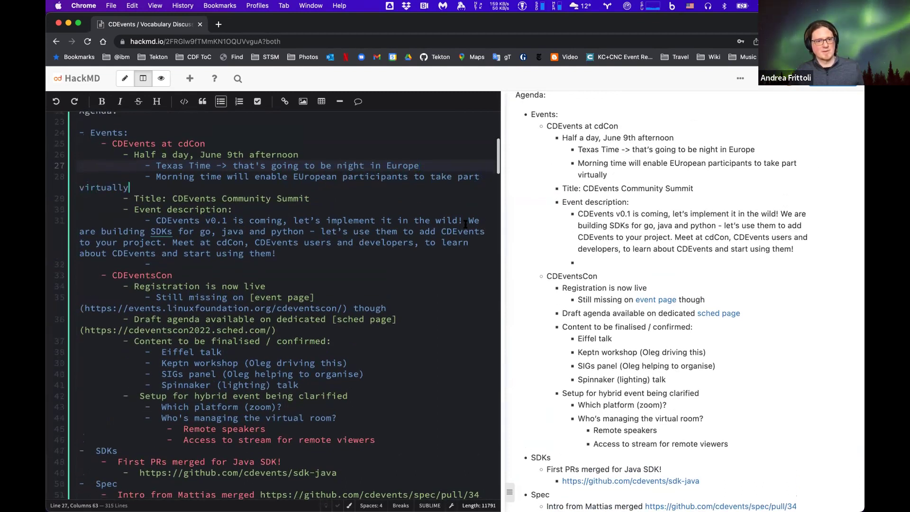
Widen the editor pane further and review the Events agenda from CDEvents at cdCon to the CDEventsCon items.
left_click_drag(499, 223, 549, 223)
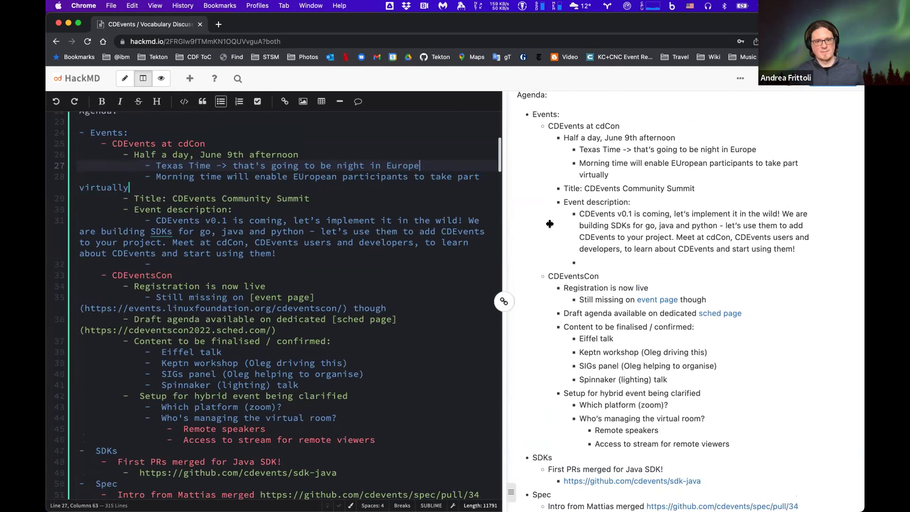
scroll(481, 230, "down", 1)
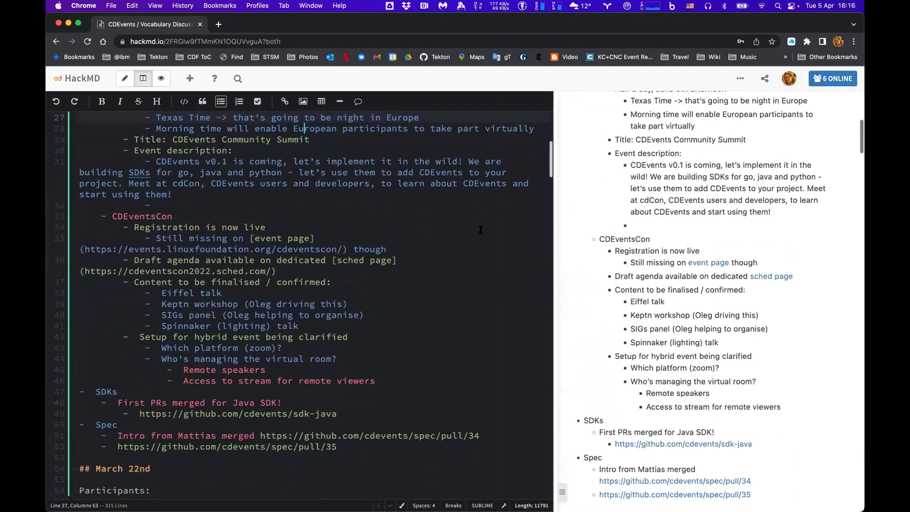
scroll(414, 231, "up", 3)
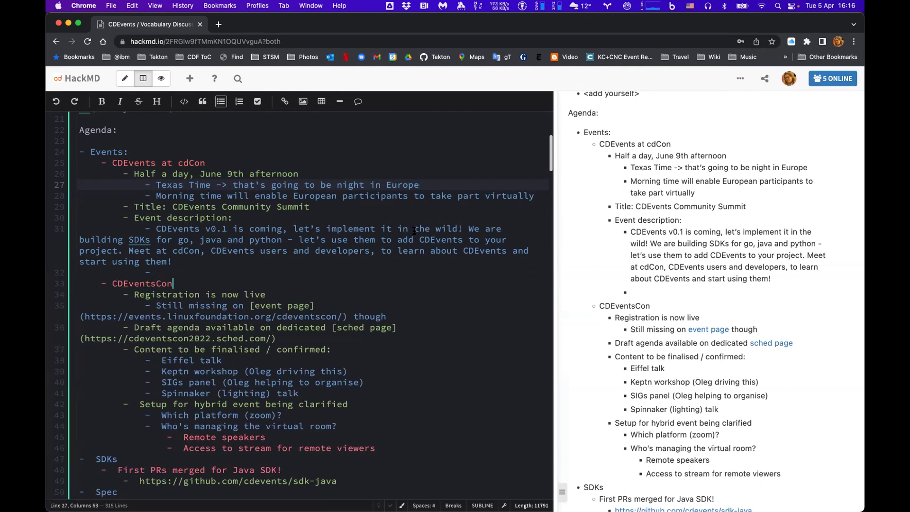
scroll(300, 313, "down", 2)
scroll(300, 313, "up", 2)
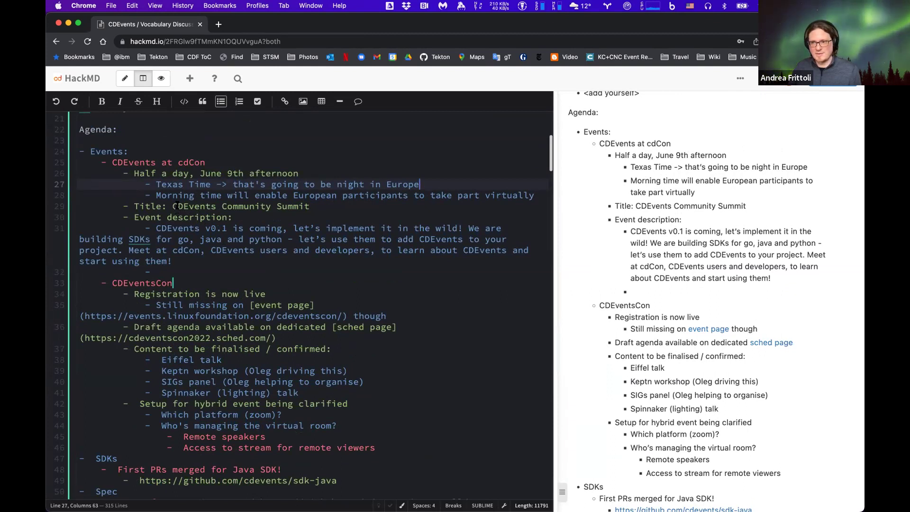
scroll(178, 209, "down", 2)
scroll(177, 206, "down", 3)
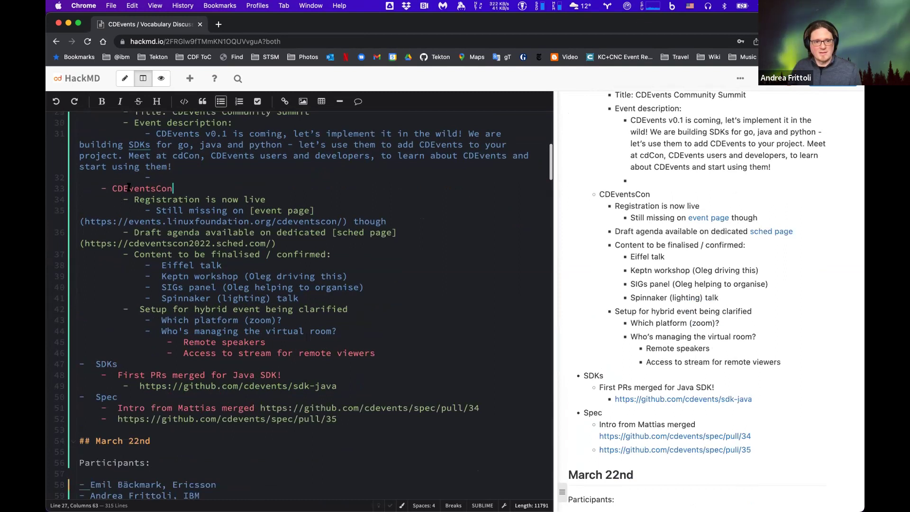
Copy the event page link under the CDEventsCon registration note and open it in a new browser tab.
scroll(197, 189, "up", 4)
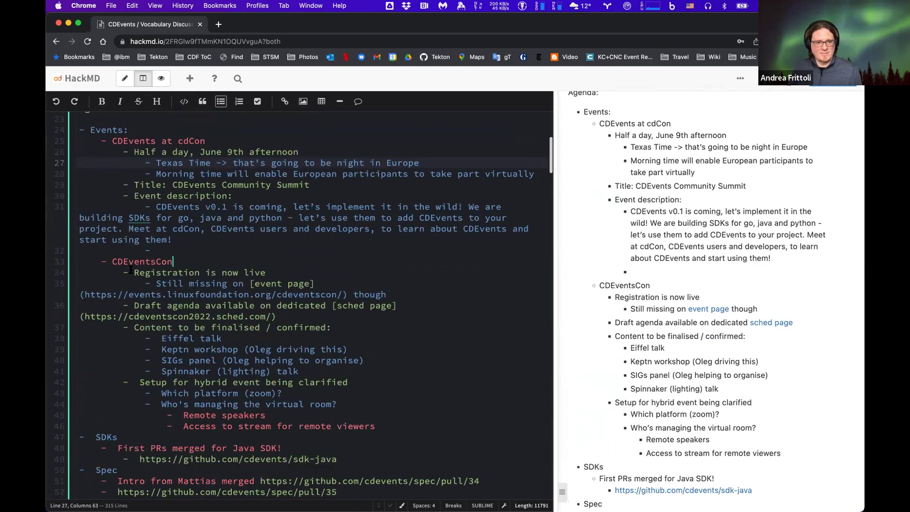
left_click(286, 275)
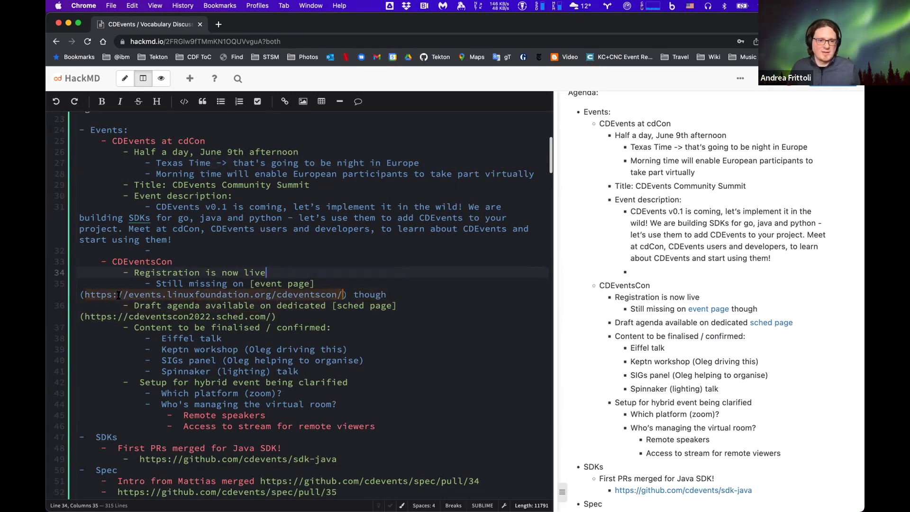
left_click_drag(85, 295, 338, 295)
key("super+c")
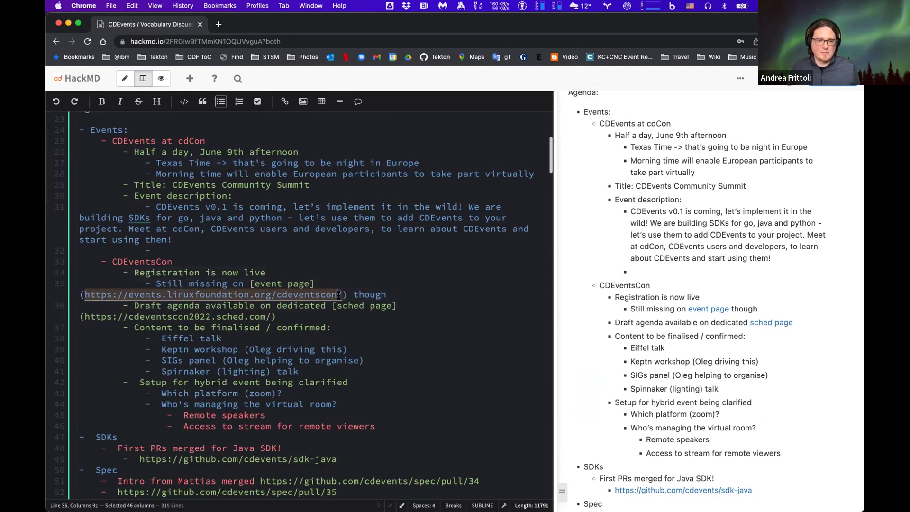
left_click(219, 24)
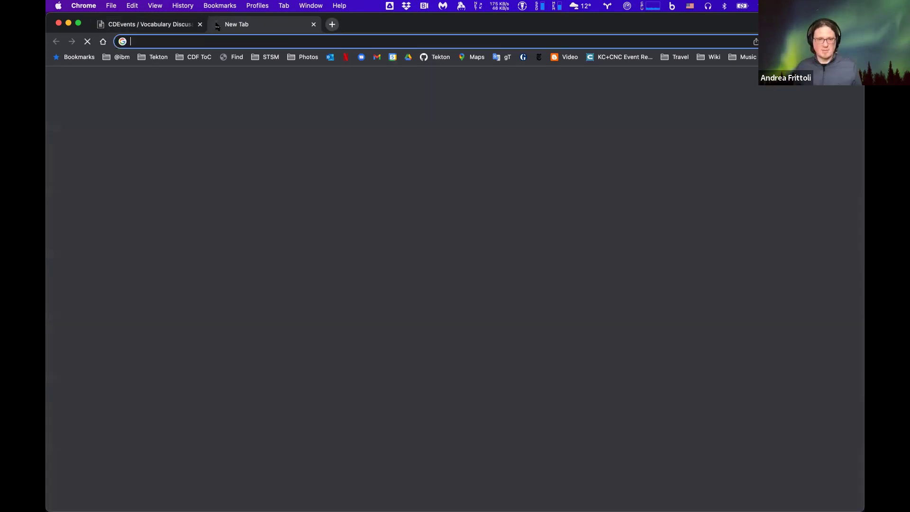
key("super+v")
key("Return")
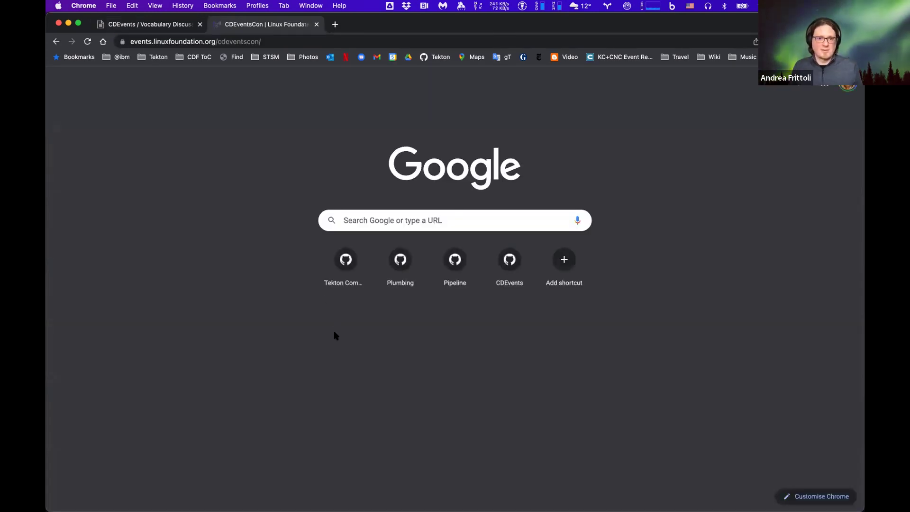
Look through the CDEventsCon event page and open its registration page to check whether sign-up is offered.
scroll(336, 328, "down", 6)
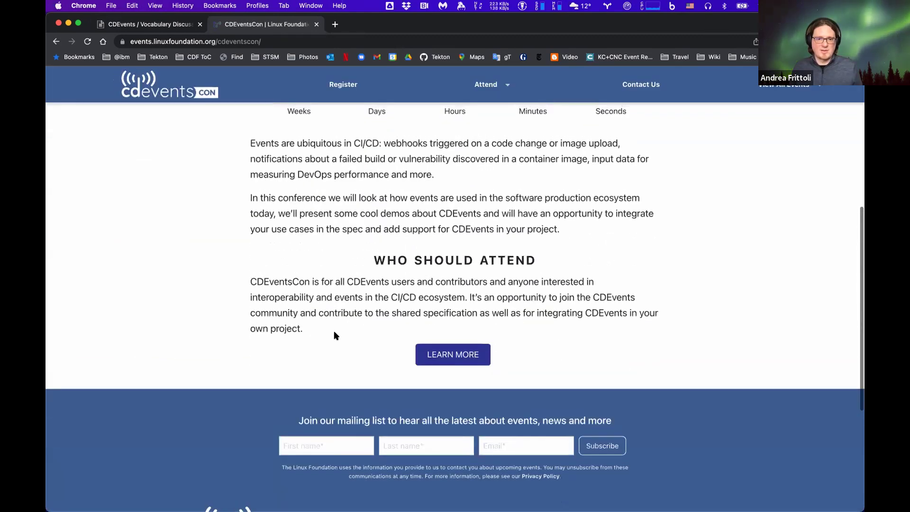
scroll(333, 330, "up", 10)
left_click(348, 90)
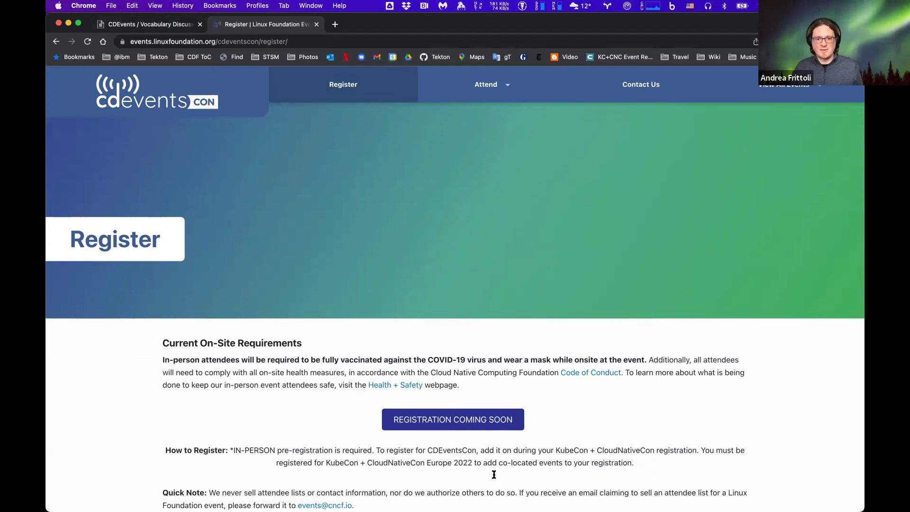
Copy the sched page link from the draft agenda item in the discussion notes and open it in another new browser tab.
left_click(169, 27)
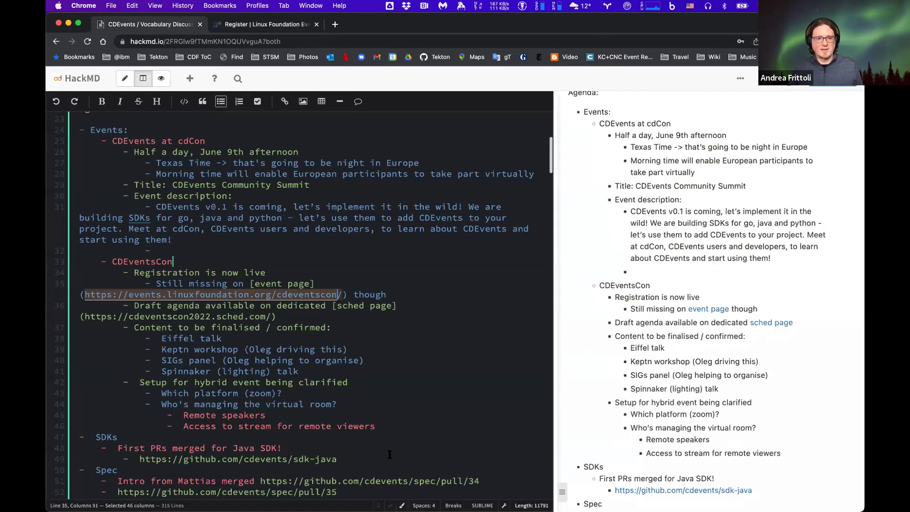
left_click(355, 306)
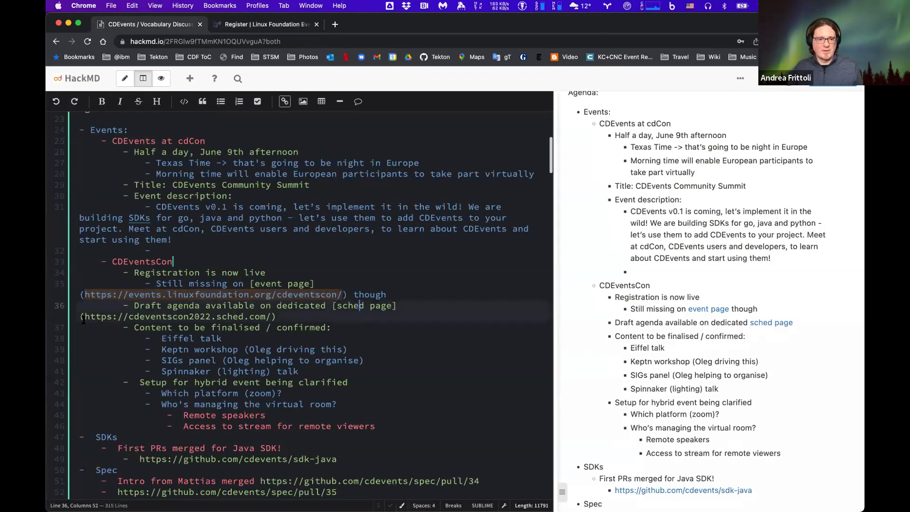
left_click_drag(84, 317, 271, 317)
key("super+c")
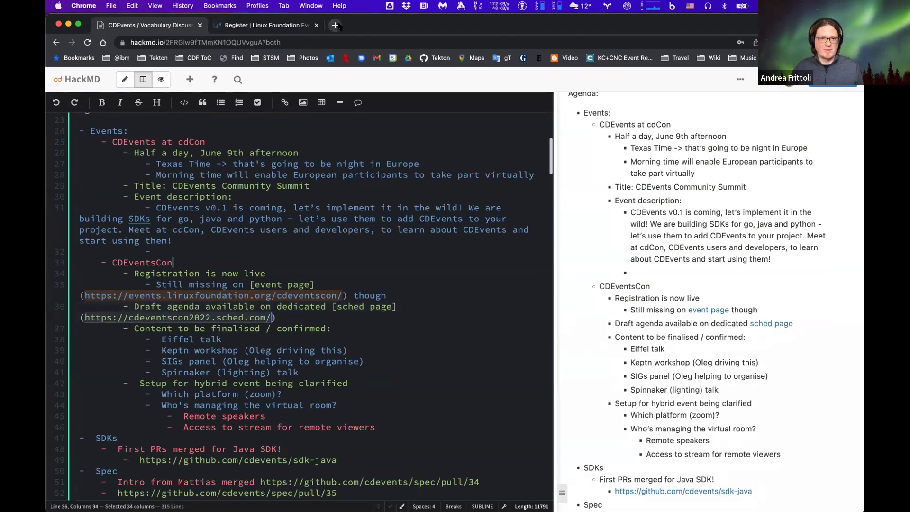
left_click(336, 26)
key("super+v")
key("Return")
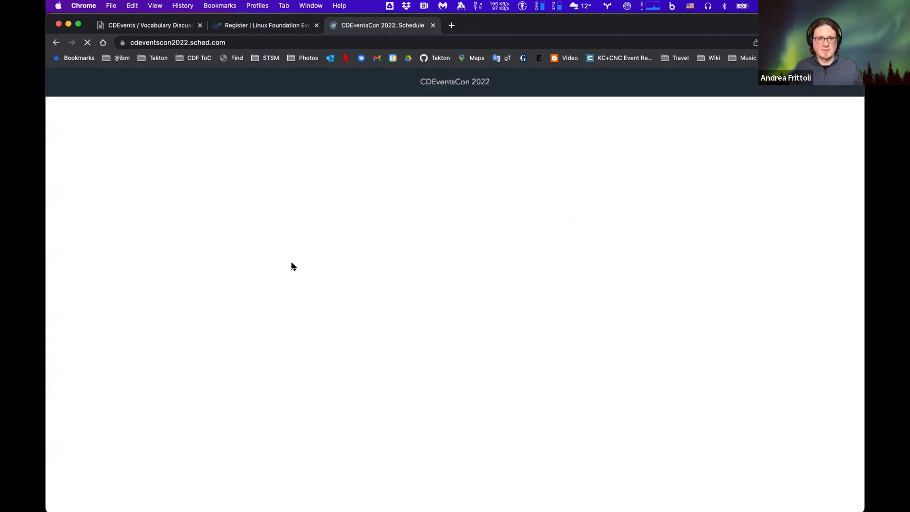
Examine the CDEventsCon 2022 schedule for Tuesday, May 17, from the kick-off to the social hour.
scroll(326, 360, "down", 1)
scroll(325, 363, "down", 5)
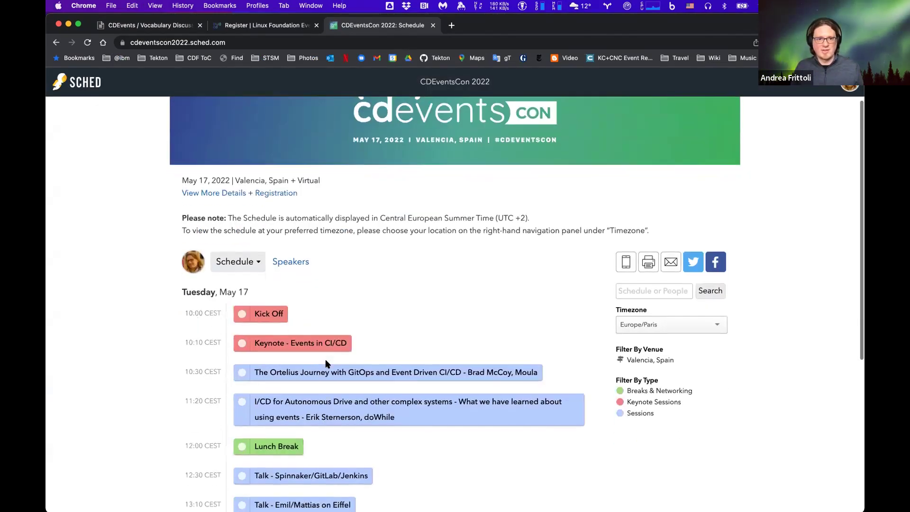
scroll(325, 364, "down", 3)
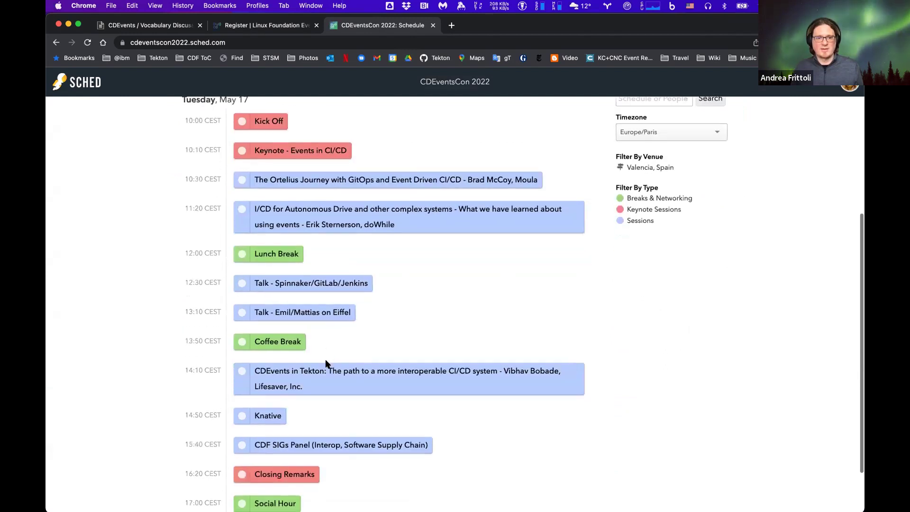
scroll(325, 364, "up", 3)
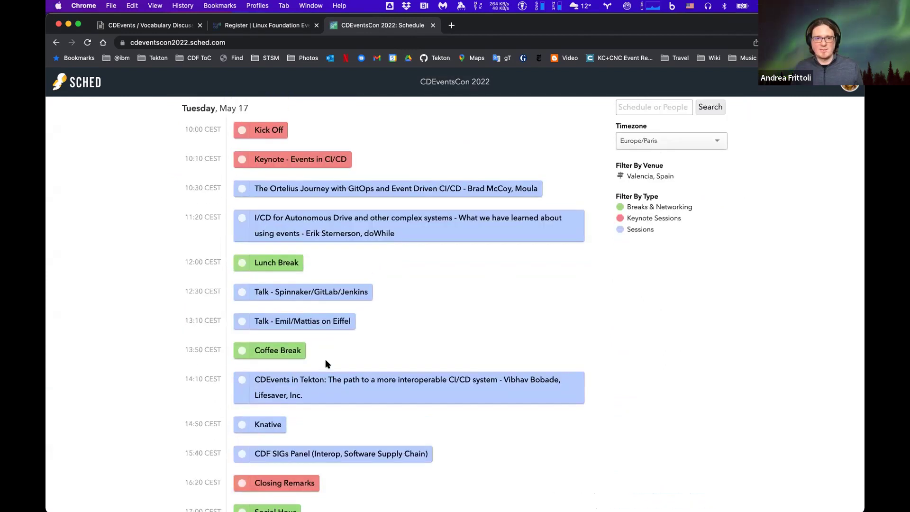
scroll(325, 363, "up", 1)
scroll(326, 363, "down", 1)
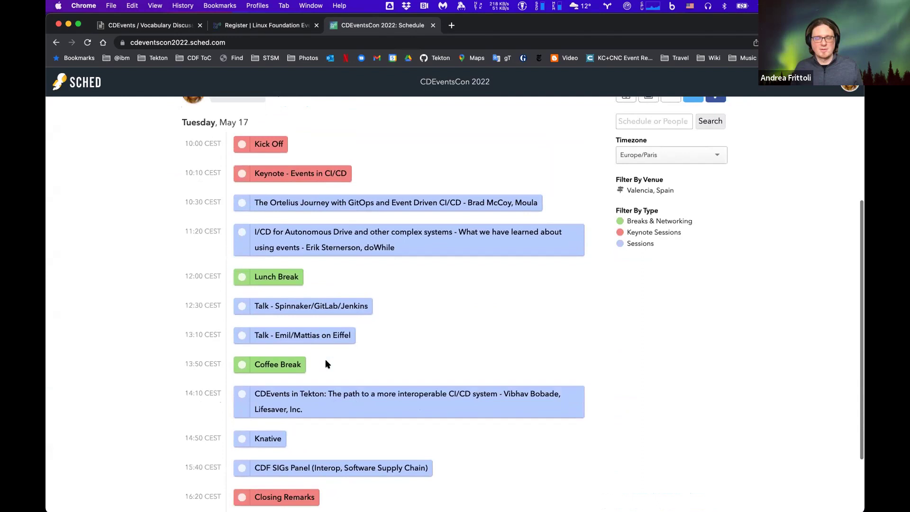
scroll(325, 364, "down", 1)
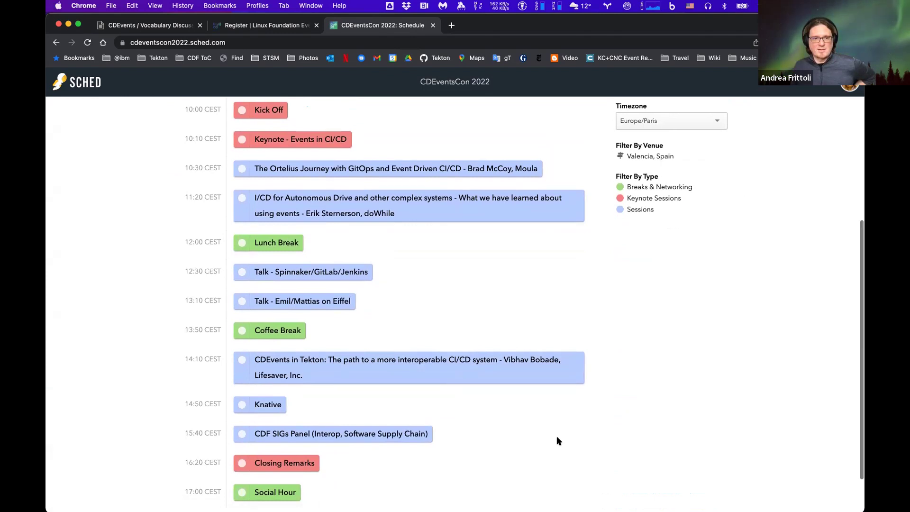
scroll(556, 438, "up", 1)
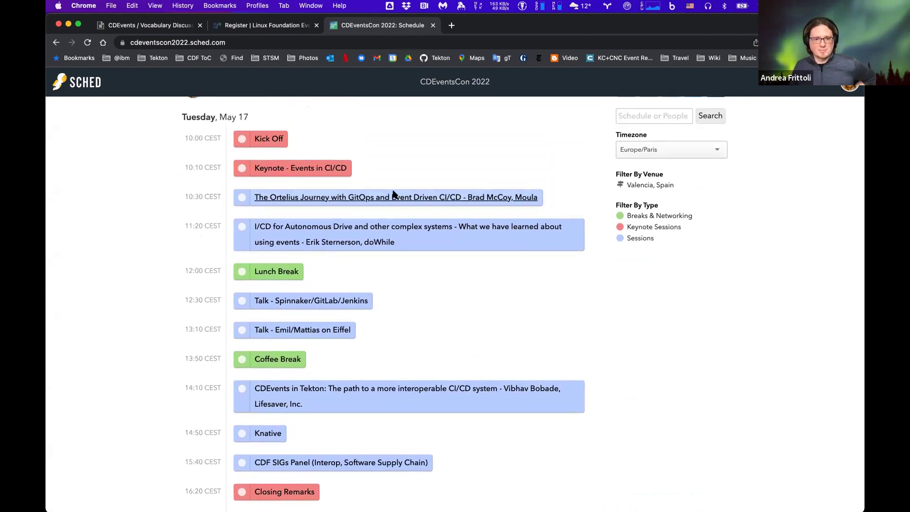
scroll(486, 342, "down", 2)
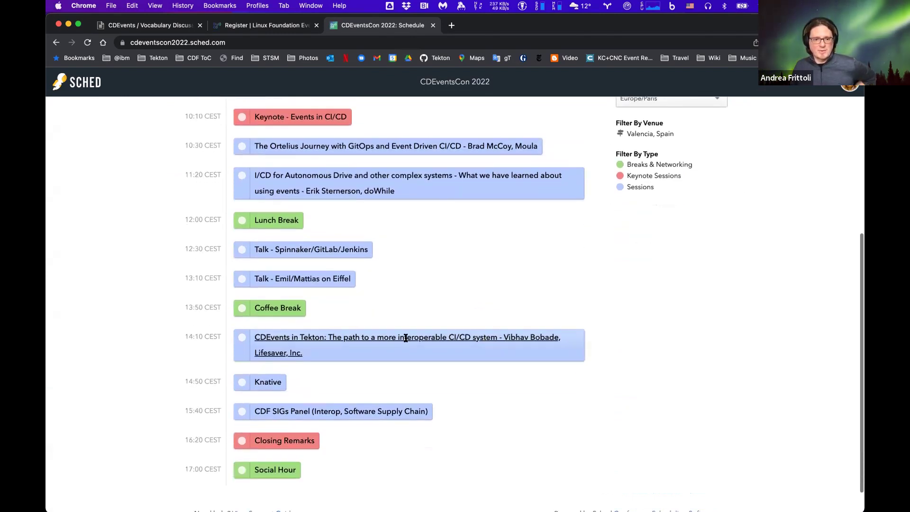
Point out the 14:50 CEST Knative slot by briefly highlighting its time, and review the sessions scheduled around it.
left_click_drag(181, 381, 211, 382)
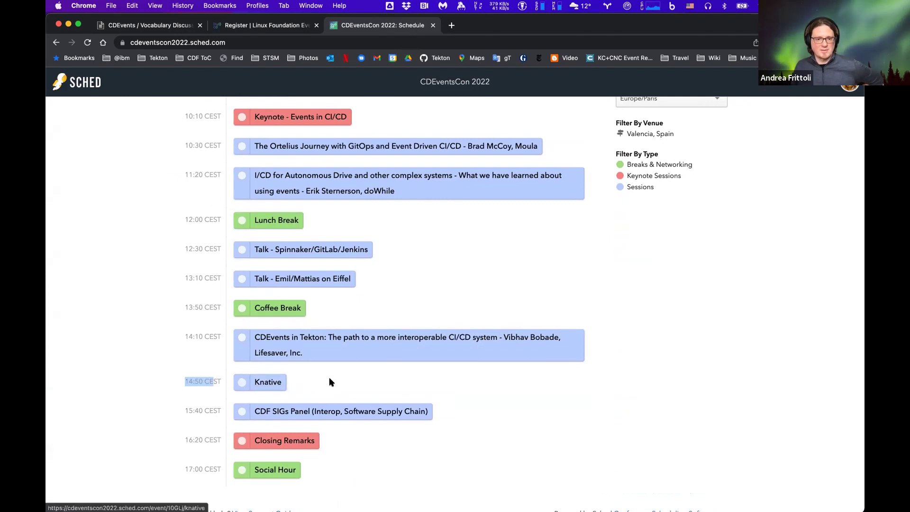
left_click(362, 385)
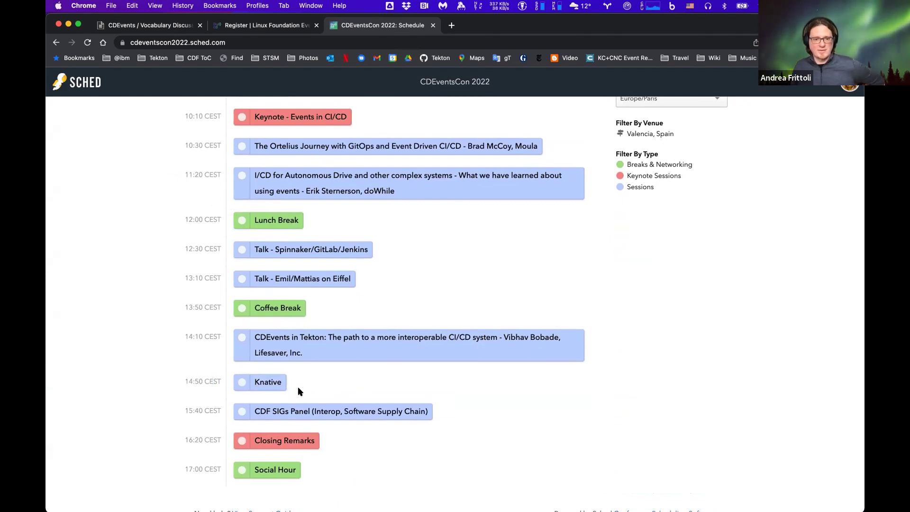
mouse_move(268, 382)
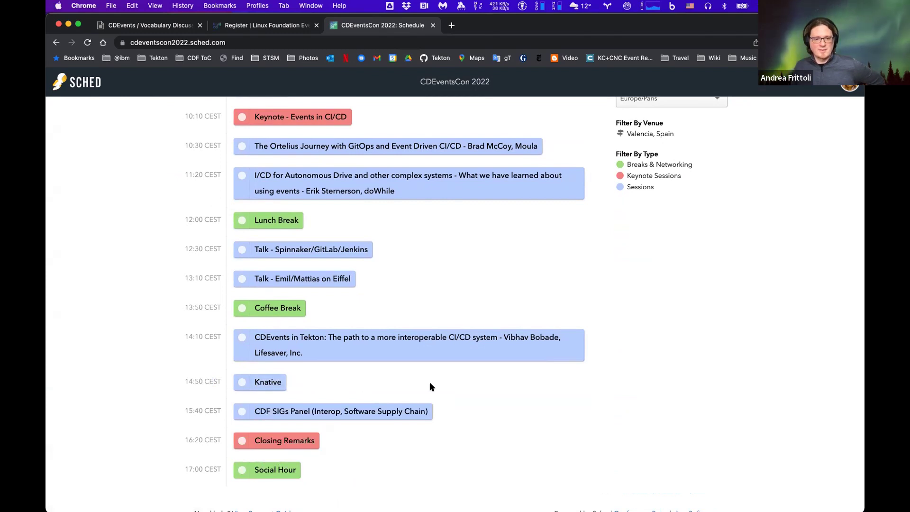
scroll(430, 386, "up", 1)
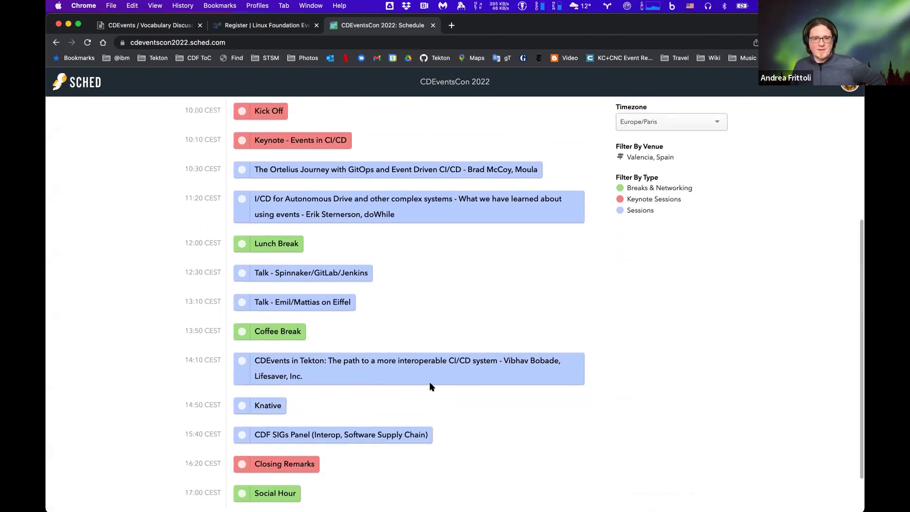
scroll(431, 386, "up", 1)
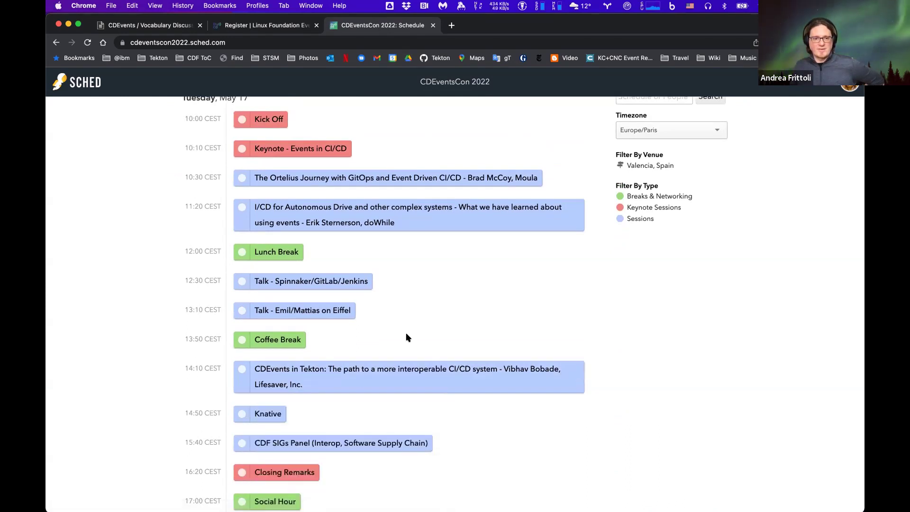
scroll(407, 337, "up", 1)
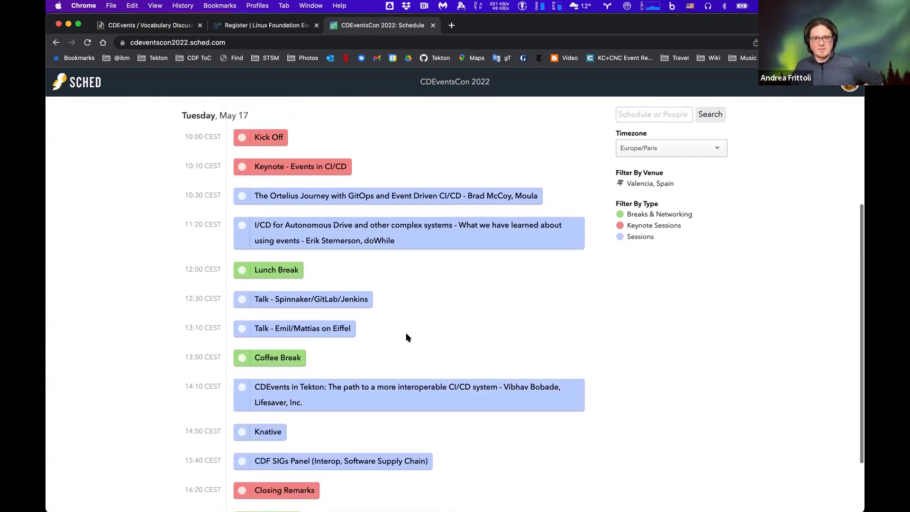
scroll(407, 338, "up", 1)
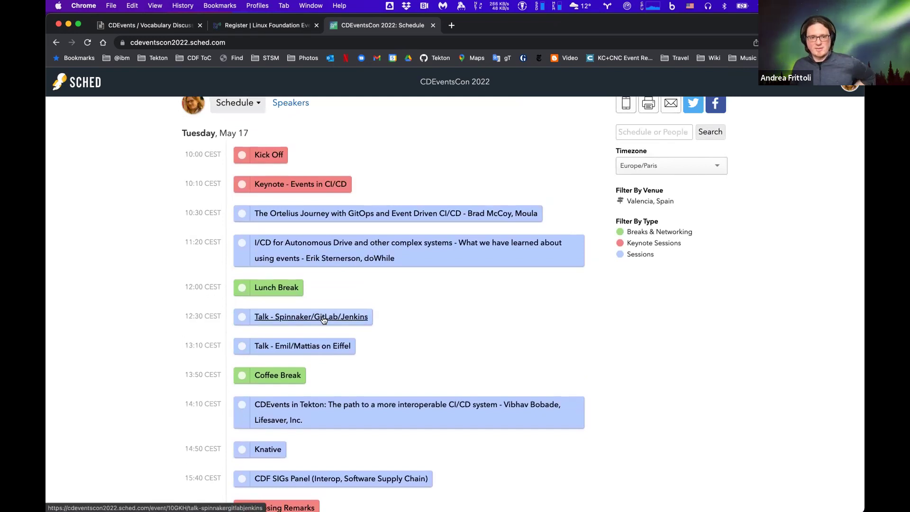
Check the Spinnaker/GitLab/Jenkins talk and the CDF SIGs Panel in the schedule, and return to the vocabulary discussion notes.
mouse_move(324, 321)
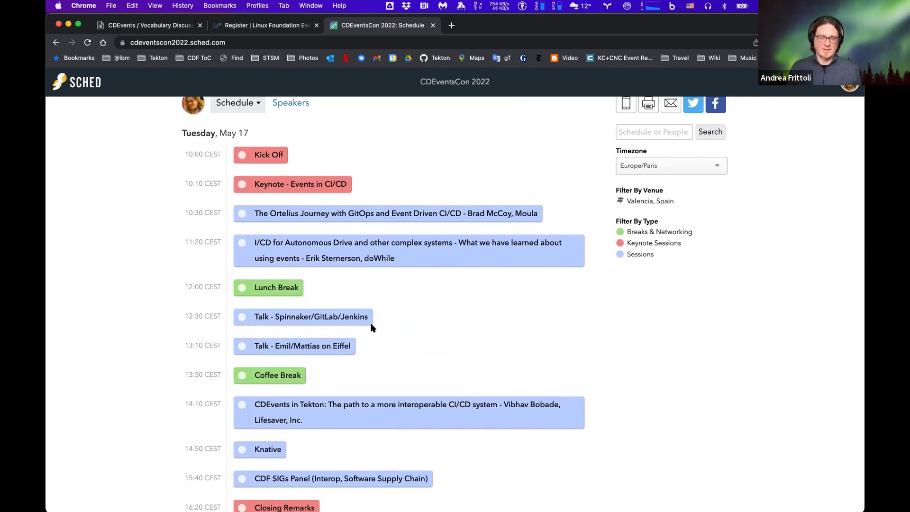
scroll(417, 337, "down", 2)
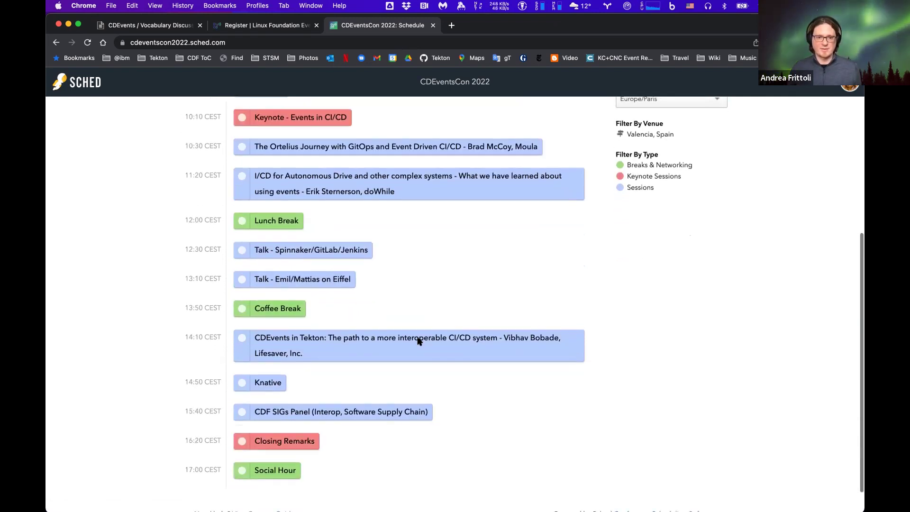
scroll(418, 340, "up", 4)
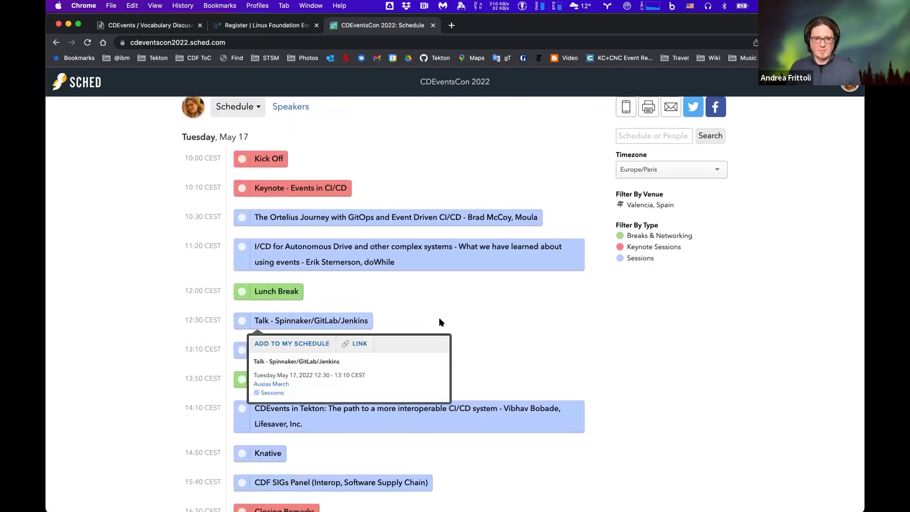
scroll(504, 469, "down", 2)
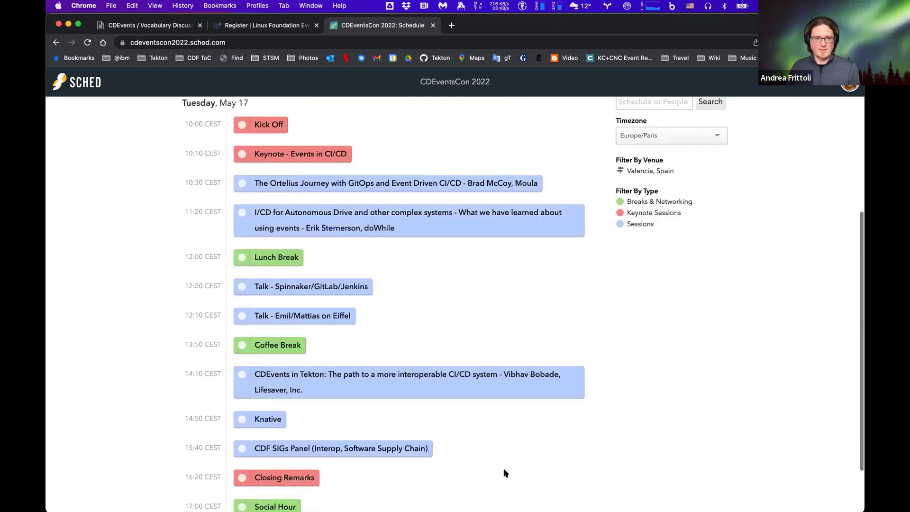
scroll(504, 468, "down", 1)
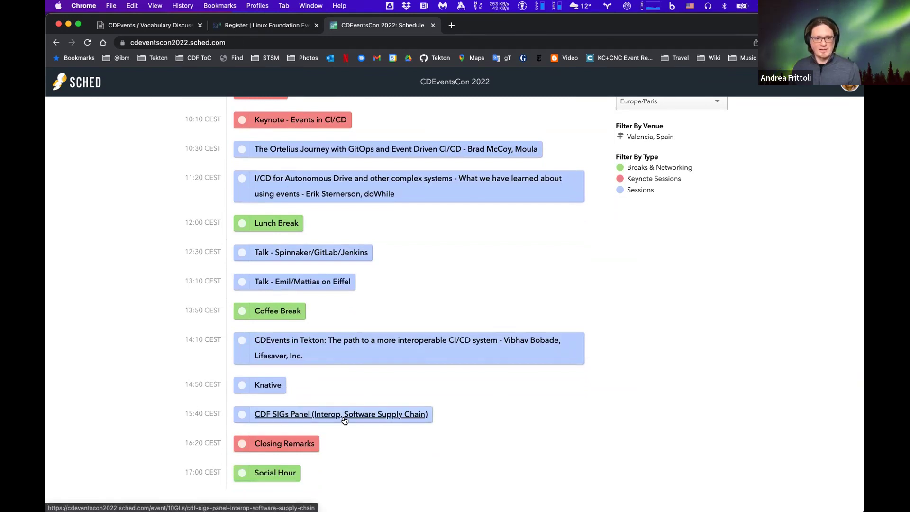
mouse_move(368, 412)
scroll(528, 407, "down", 1)
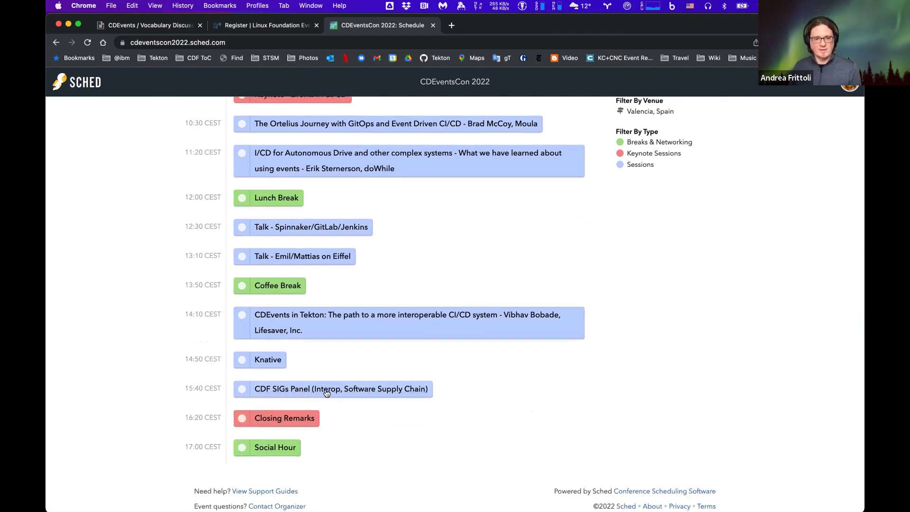
mouse_move(327, 393)
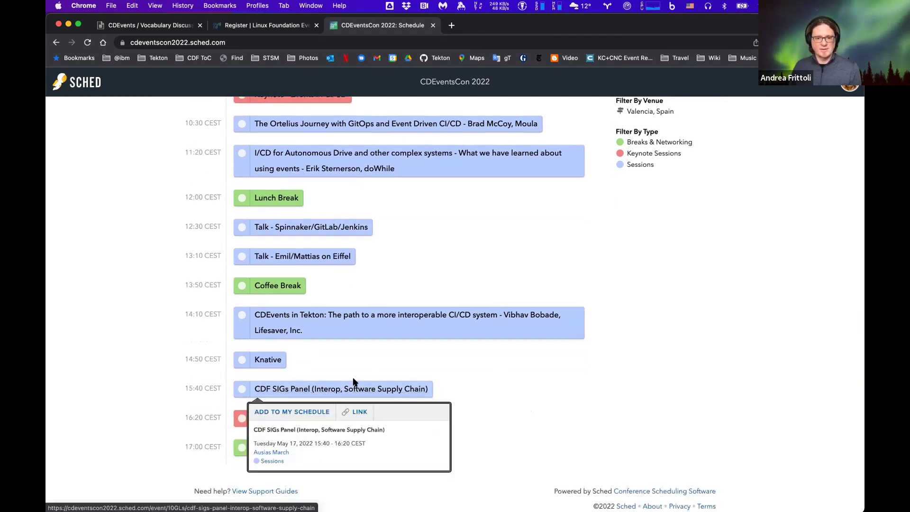
scroll(440, 381, "down", 1)
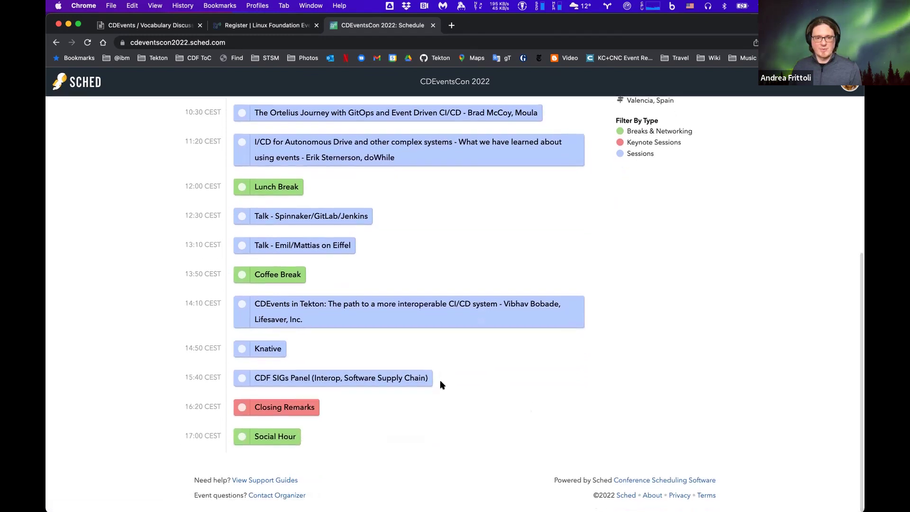
mouse_move(297, 381)
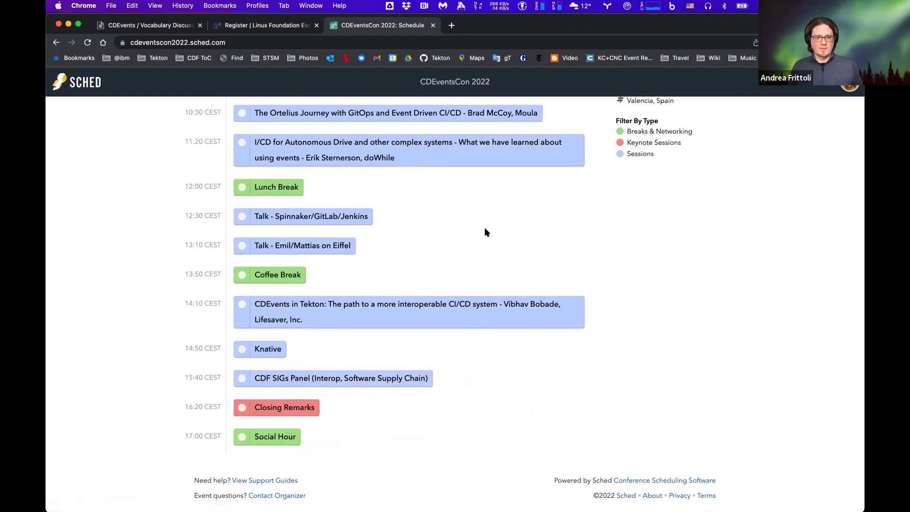
left_click(168, 27)
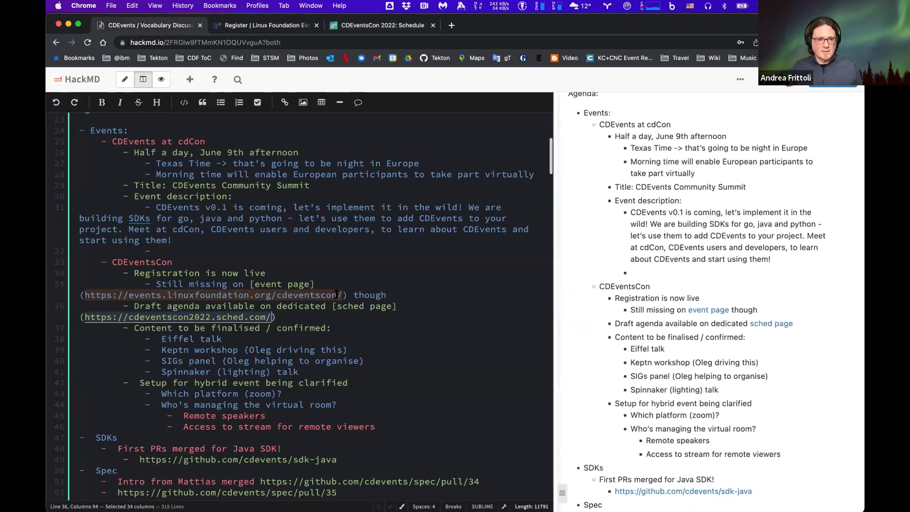
Go over the CDEventsCon content to be finalised and the open questions on the hybrid event setup in the notes.
scroll(337, 294, "down", 3)
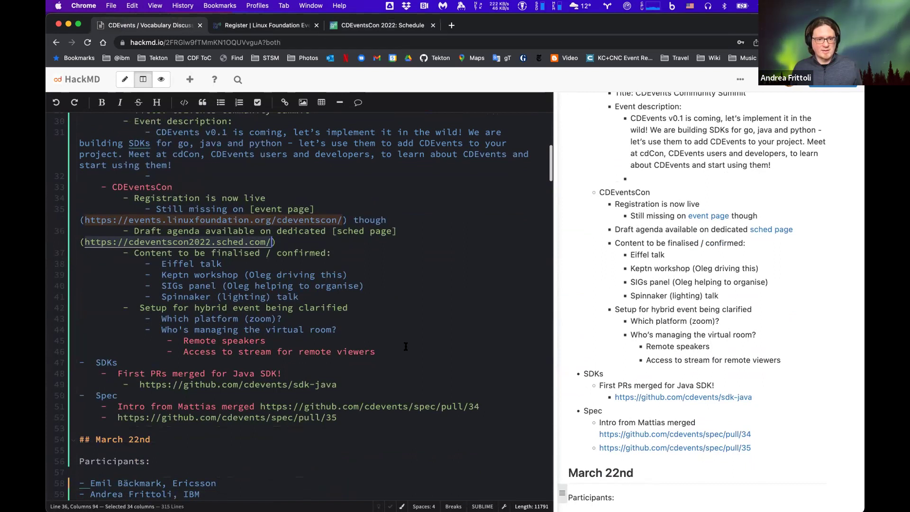
left_click(422, 349)
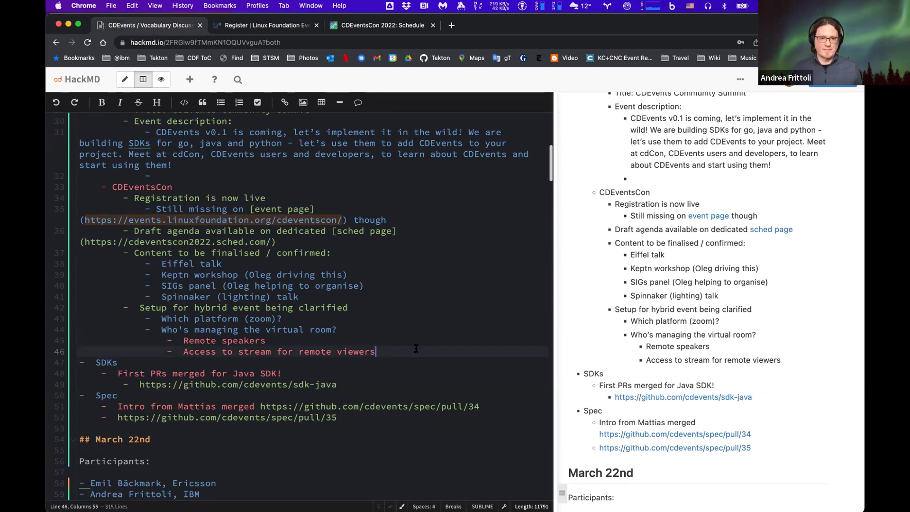
left_click_drag(161, 330, 356, 329)
left_click(351, 332)
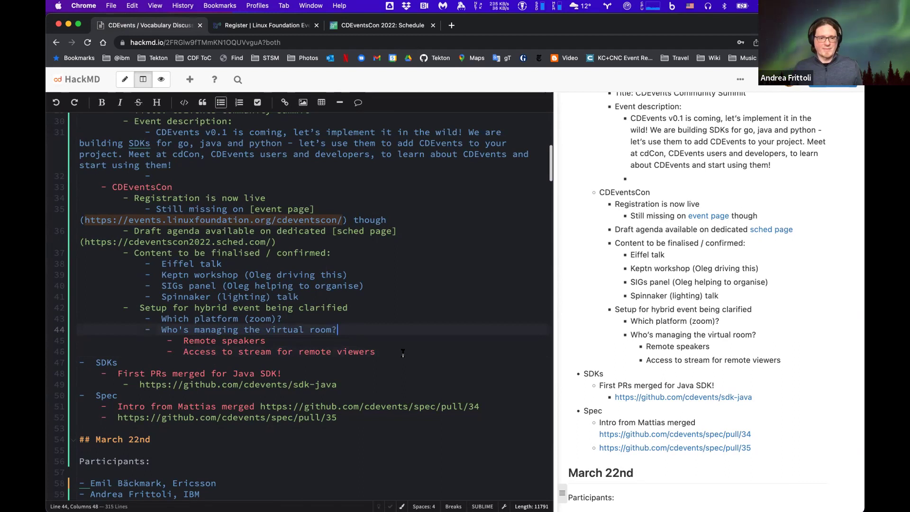
scroll(403, 355, "down", 3)
scroll(403, 353, "up", 1)
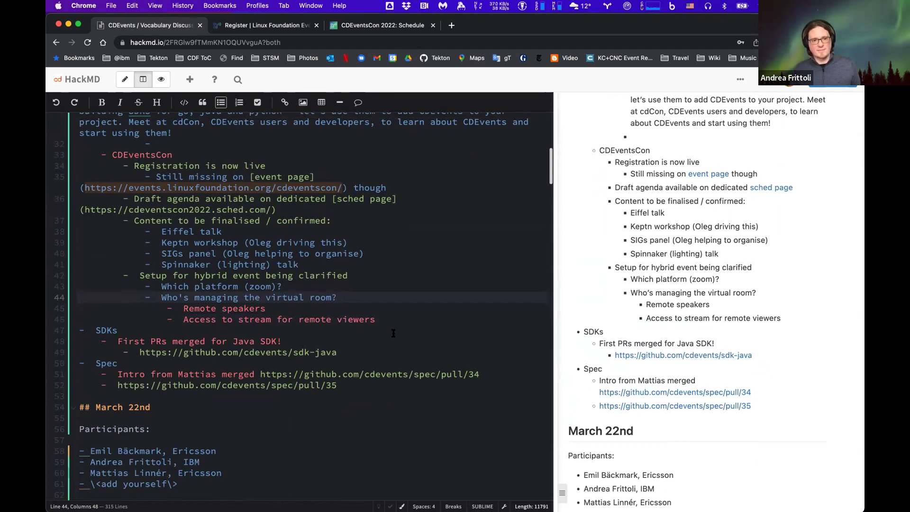
left_click(395, 328)
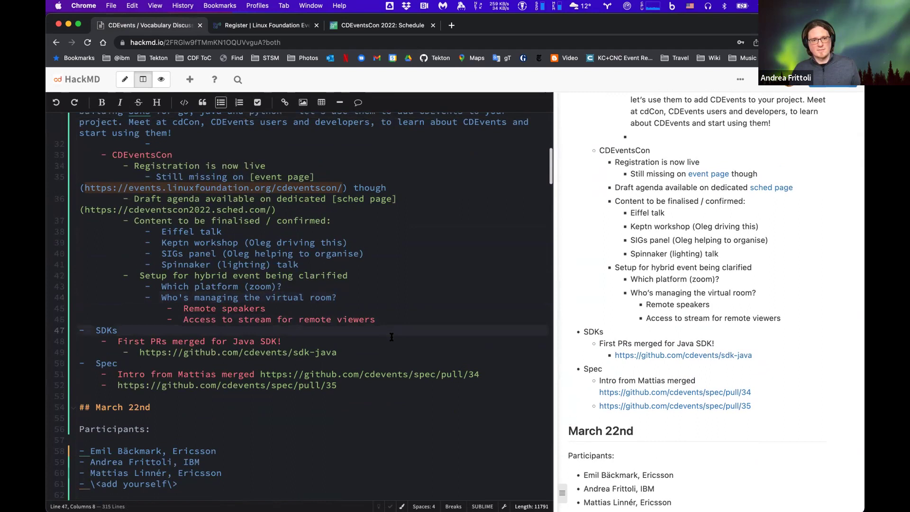
scroll(392, 337, "down", 1)
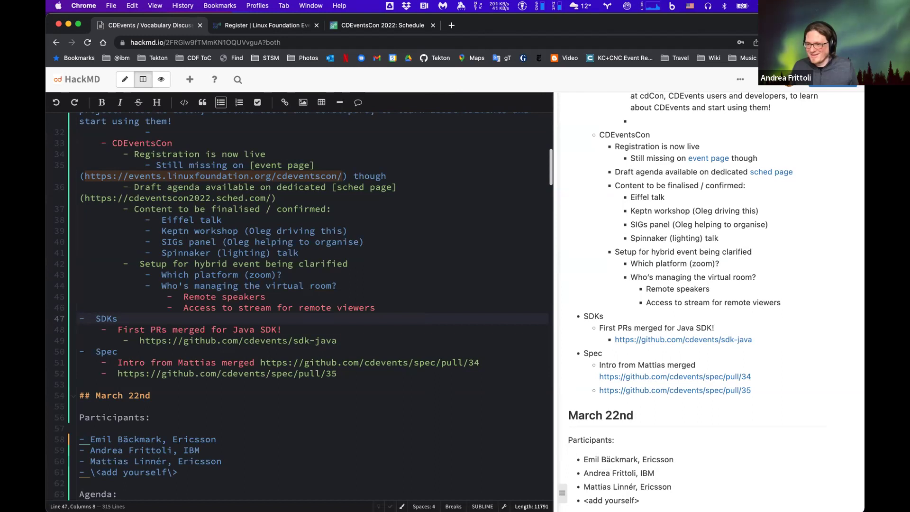
scroll(512, 405, "down", 1)
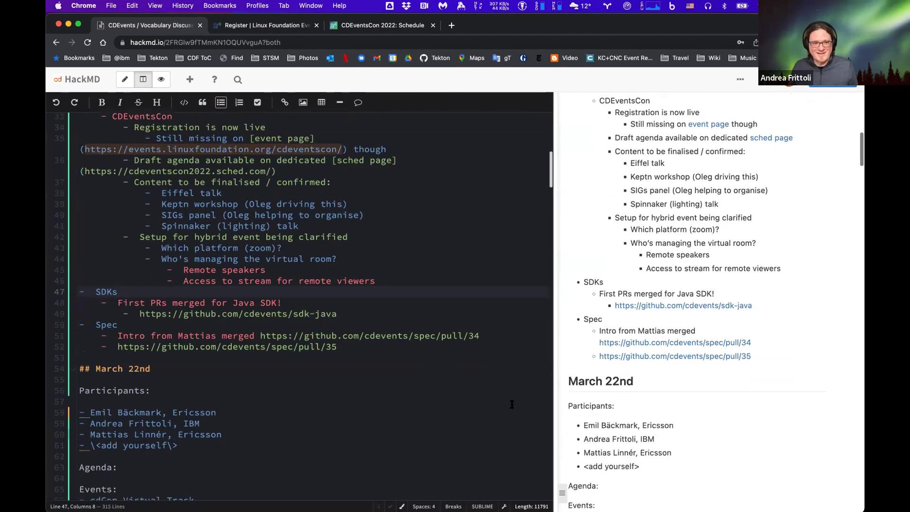
scroll(511, 404, "up", 2)
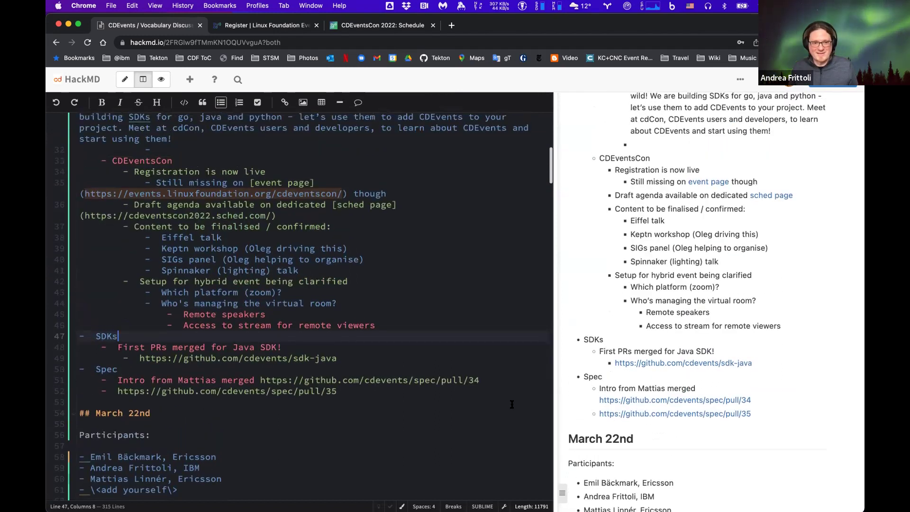
Add a bullet at the end of the CDEventsCon section noting the named volunteer "volunteered to help with the conference".
left_click(425, 323)
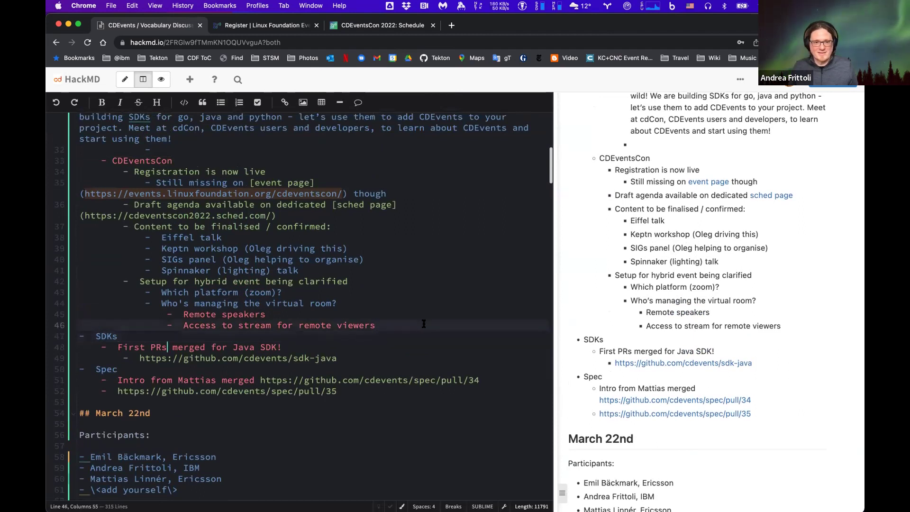
key("Return")
key("shift+Tab")
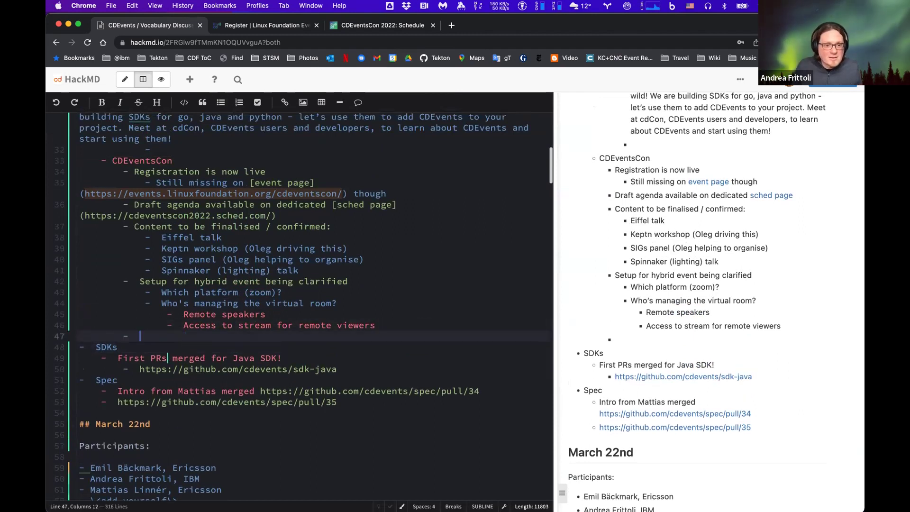
type("Kevin c")
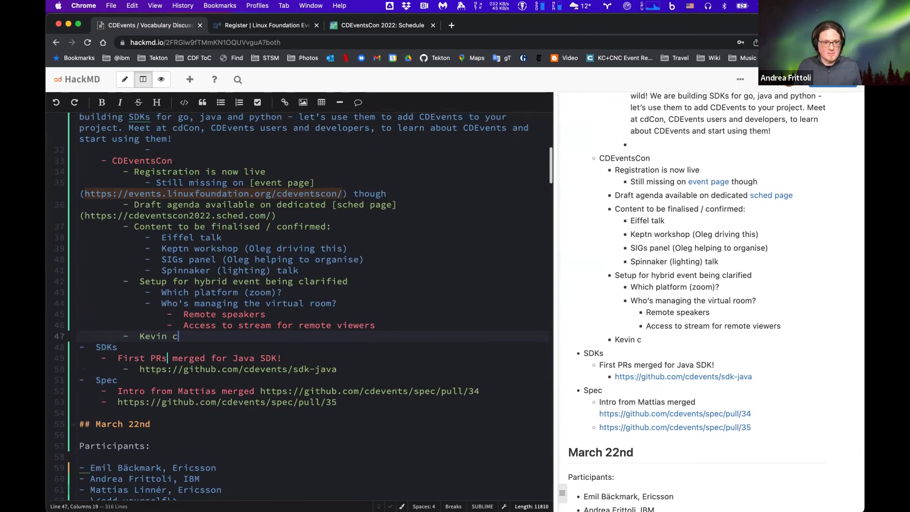
key("BackSpace")
type("volu")
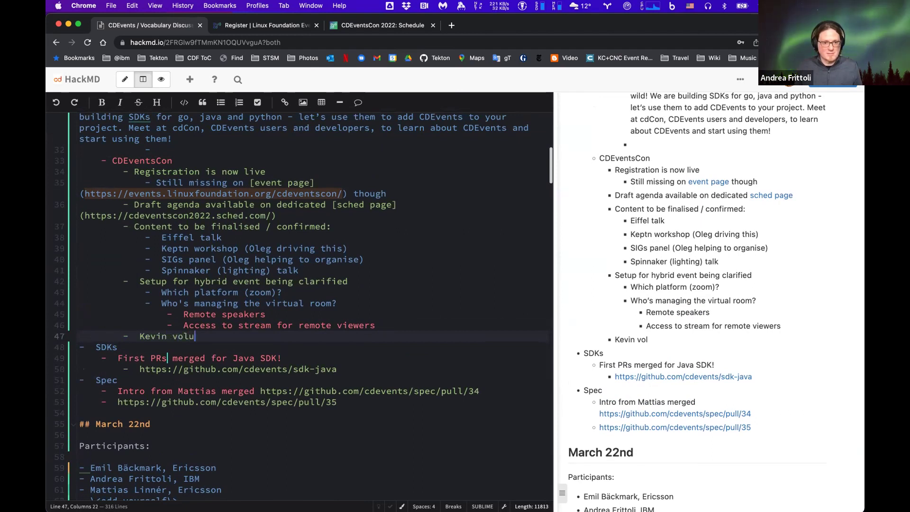
type("nteer")
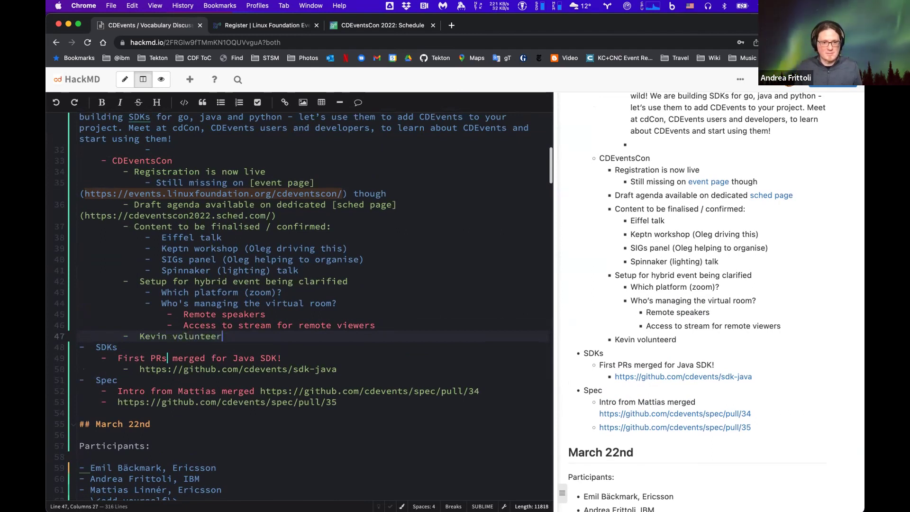
type("ed to help ")
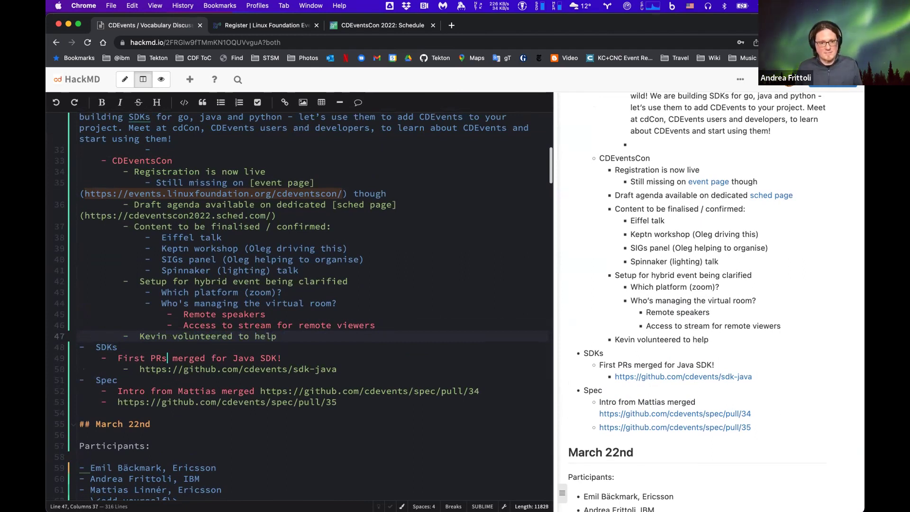
type("with the ")
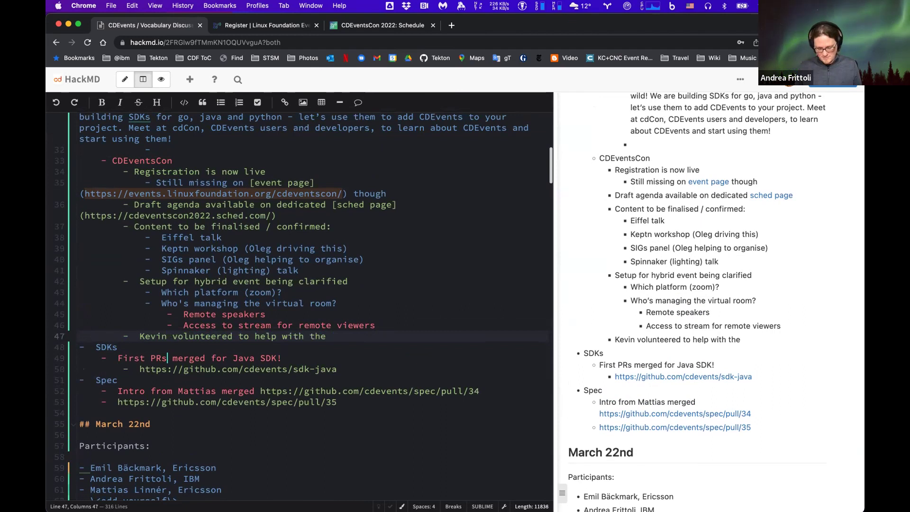
type("conference")
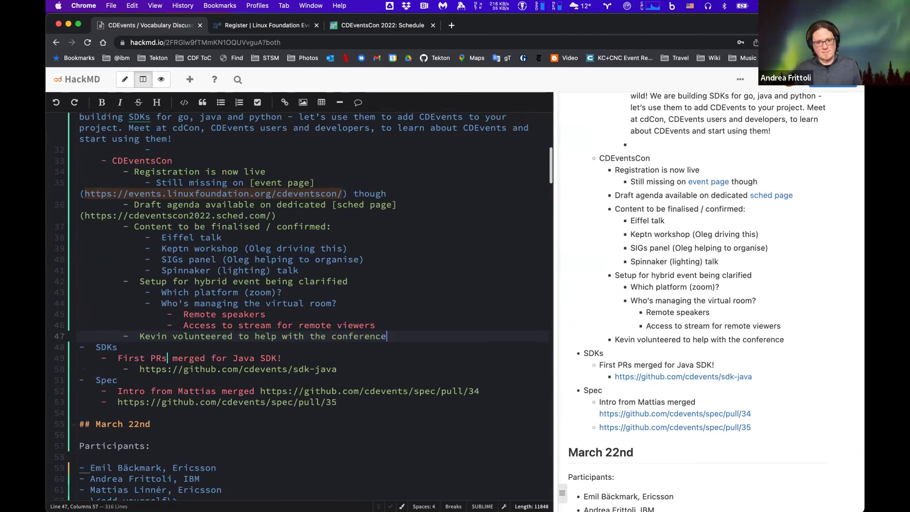
Review the SDKs item and the event page and sched page link items in the CDEventsCon section.
scroll(365, 347, "down", 1)
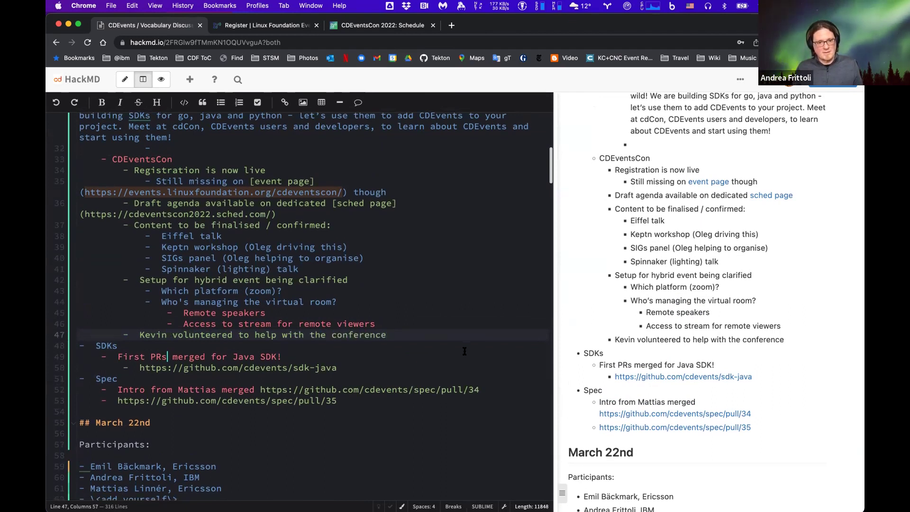
left_click(371, 352)
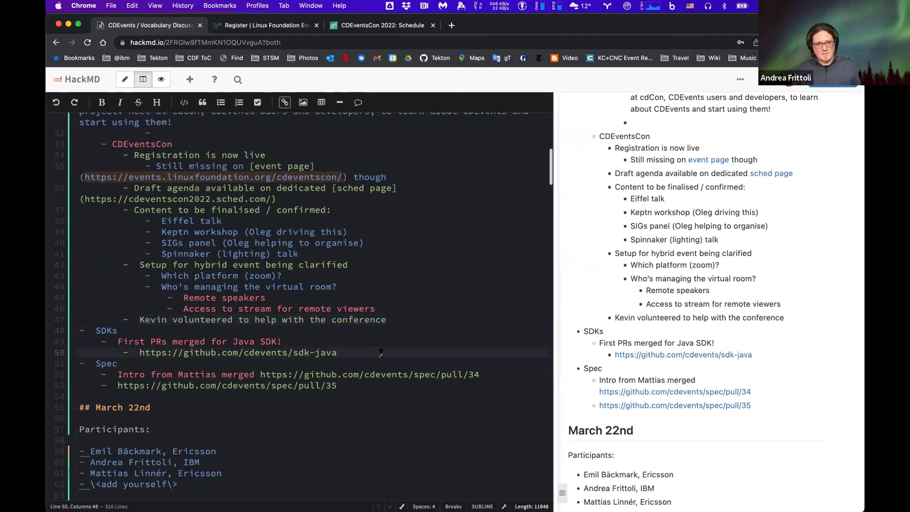
left_click(420, 319)
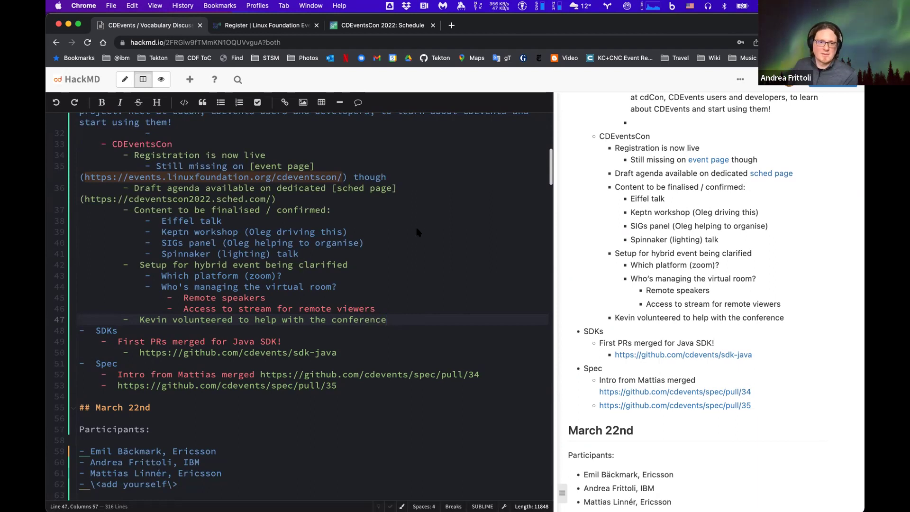
scroll(417, 230, "up", 2)
left_click(407, 215)
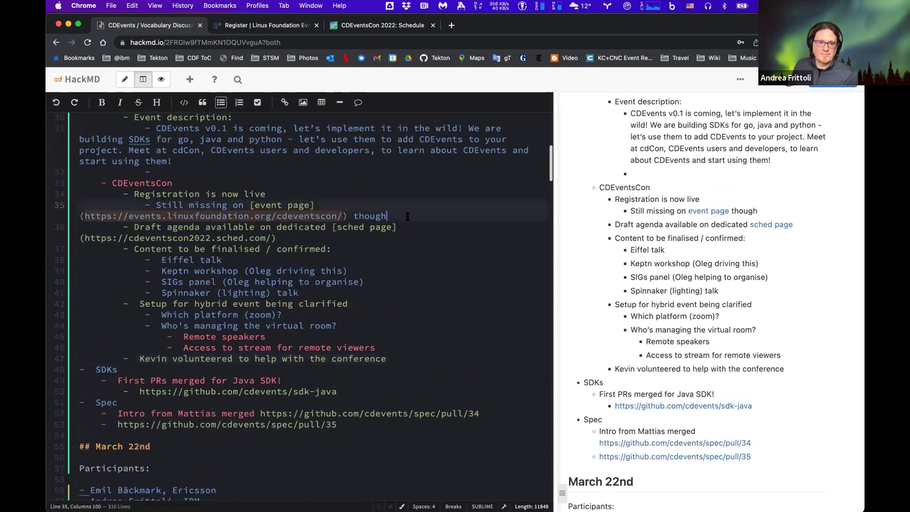
left_click(83, 217)
left_click(408, 228)
key("Up")
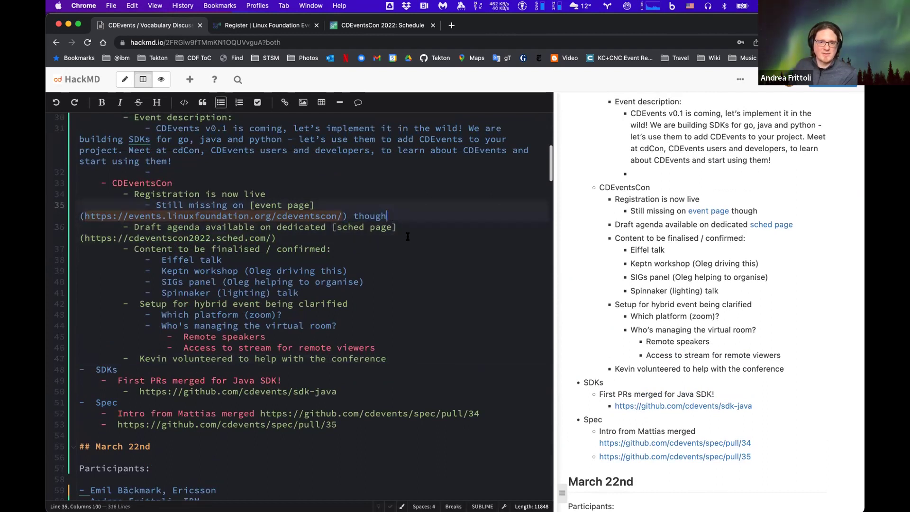
left_click(363, 243)
key("Up")
left_click(293, 216)
left_click(294, 237)
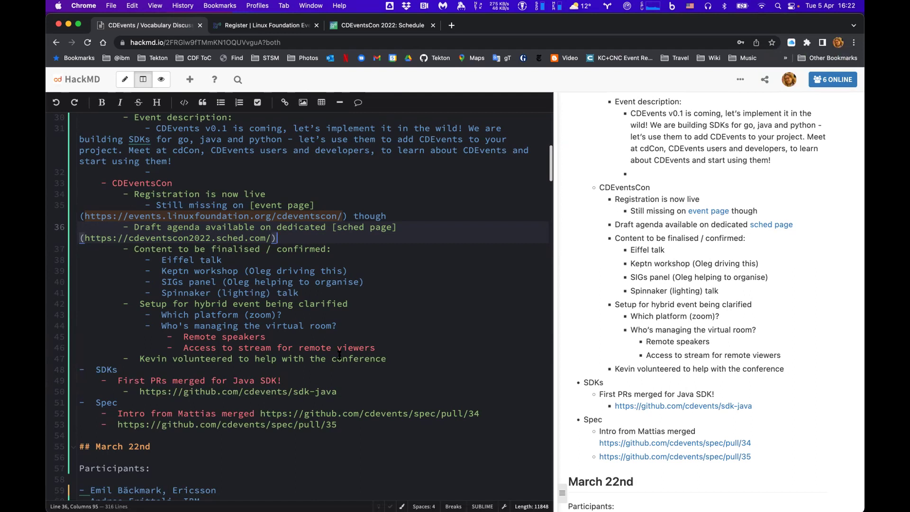
Add a "Promoting the event:" bullet below the volunteer note in the CDEventsCon section.
left_click(410, 360)
key("Return")
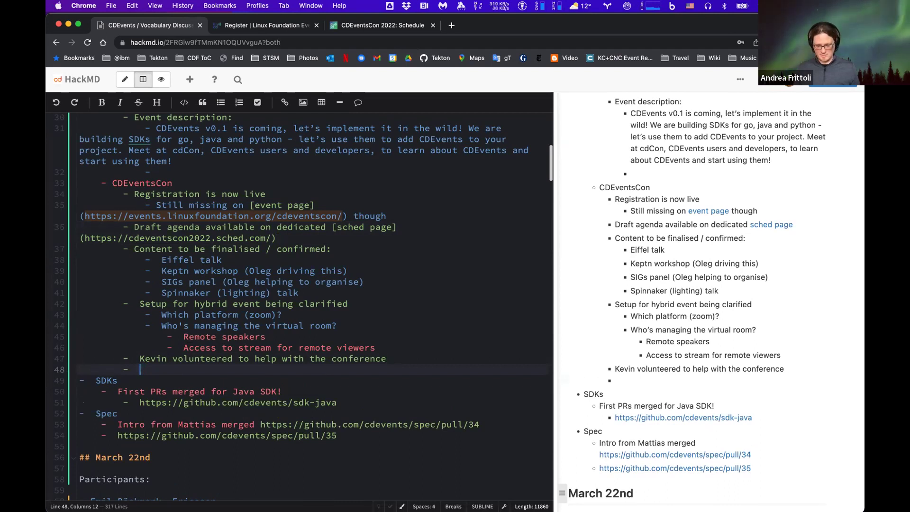
type("Promo")
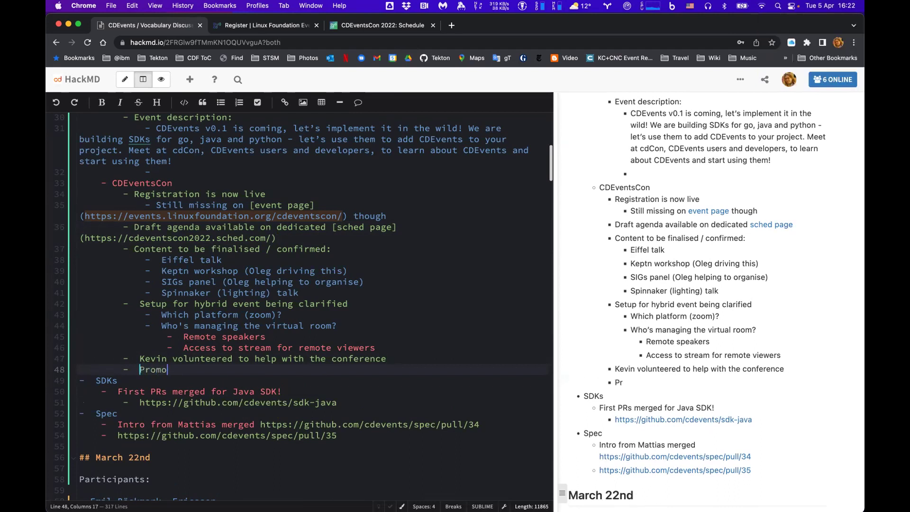
type("ting the event:")
key("Return")
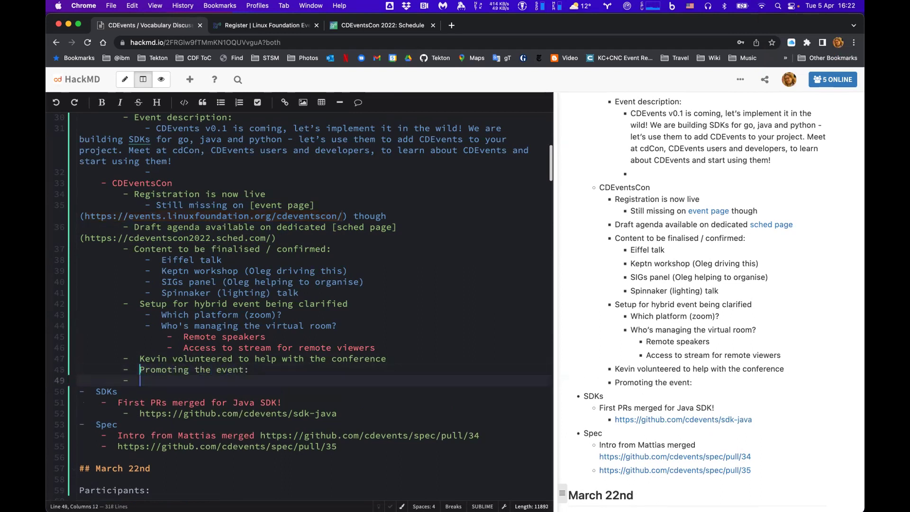
List Tweeter, Homepage and README as nested bullets under "Promoting the event:".
key("Tab")
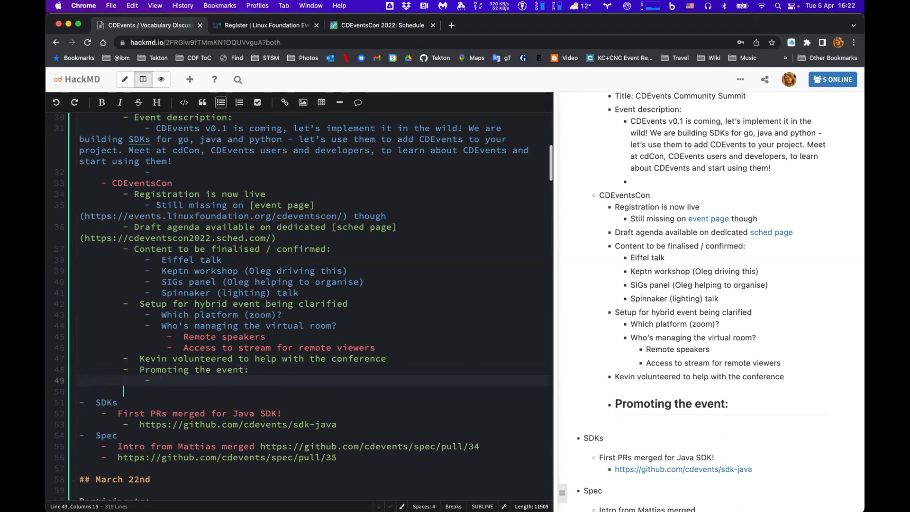
key("BackSpace")
type("wee")
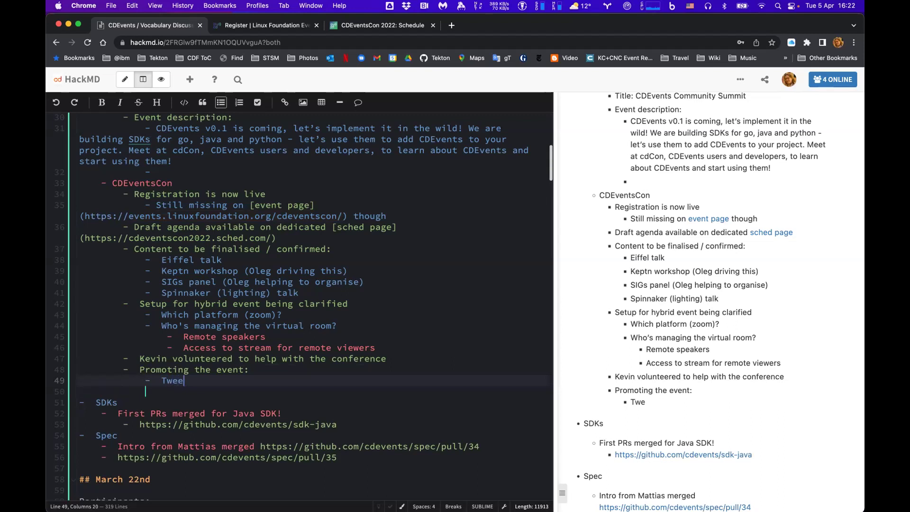
type("ter")
left_click(151, 391)
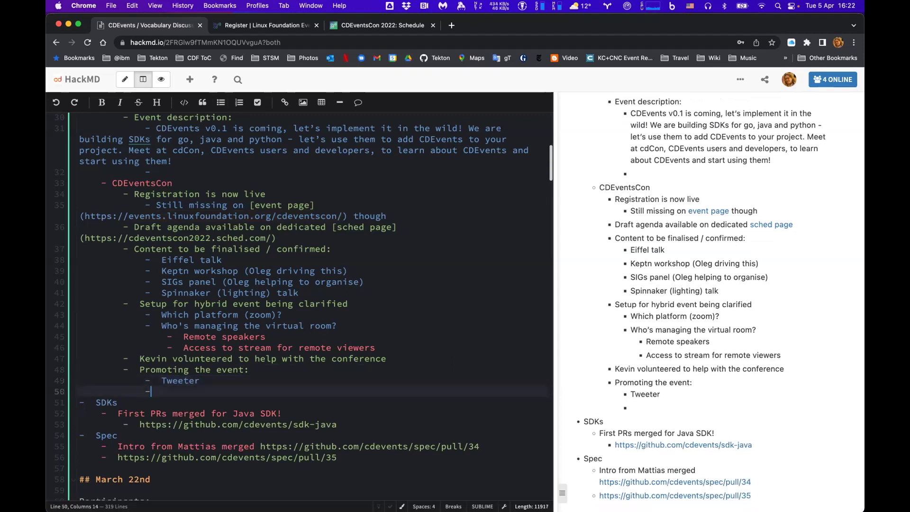
type("Homepag")
left_click(156, 380)
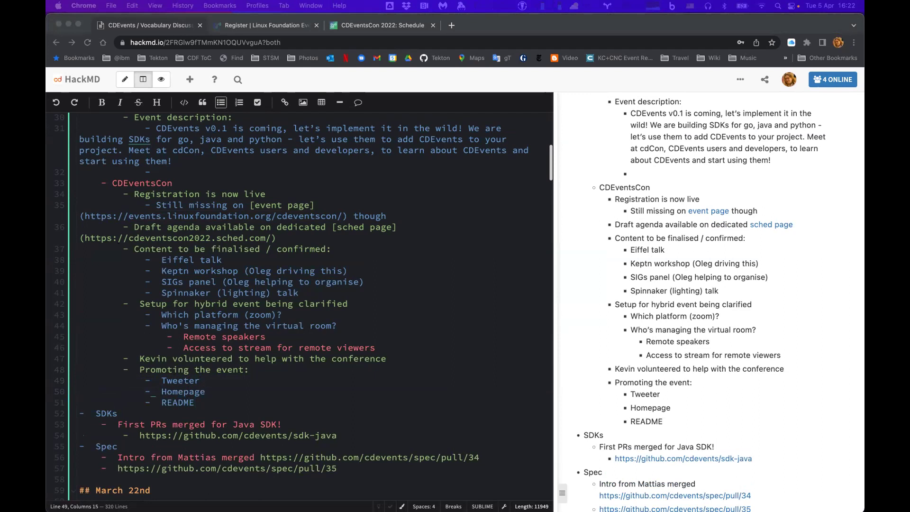
Correct the spelling of the first promotion channel to "Twitter".
left_click(180, 378)
key("Right")
key("Right")
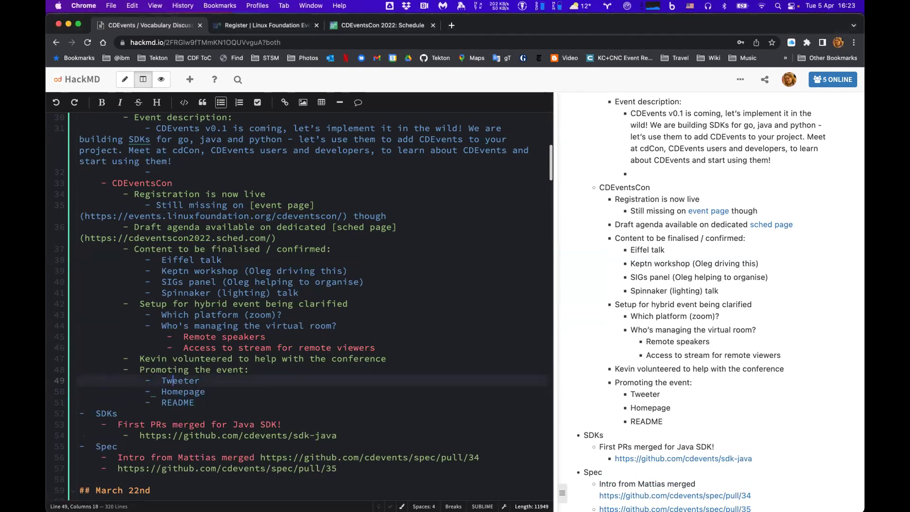
key("BackSpace")
key("BackSpace")
type("it")
Append "(org)" to the README bullet and add a "Slack" bullet below it.
left_click(246, 401)
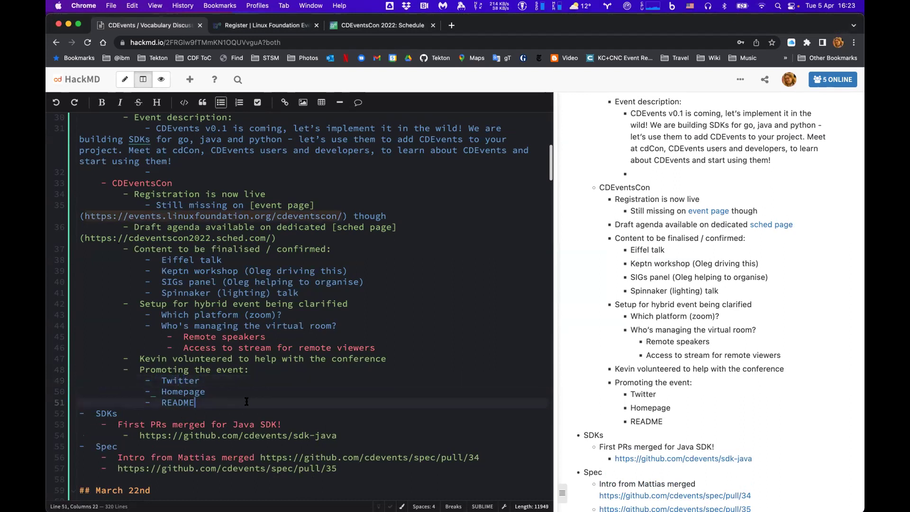
type("(org)")
key("Return")
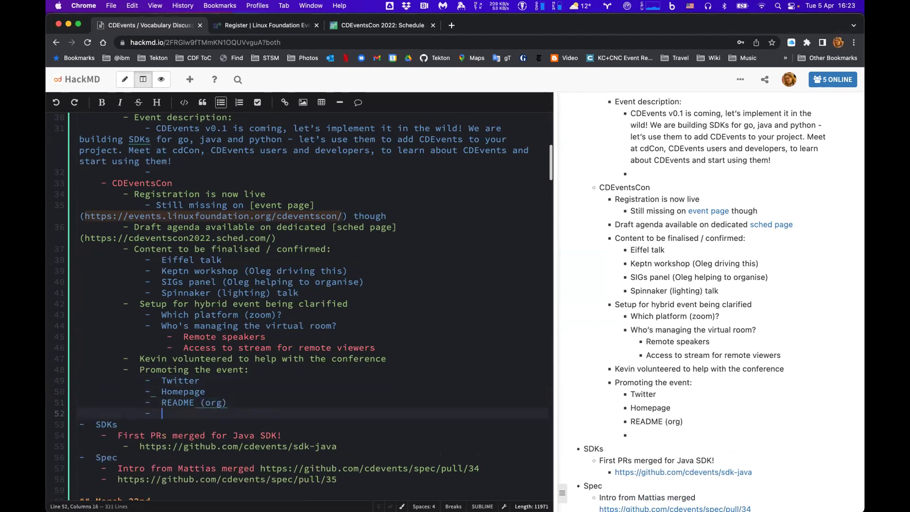
type("Slack")
left_click_drag(213, 421, 208, 414)
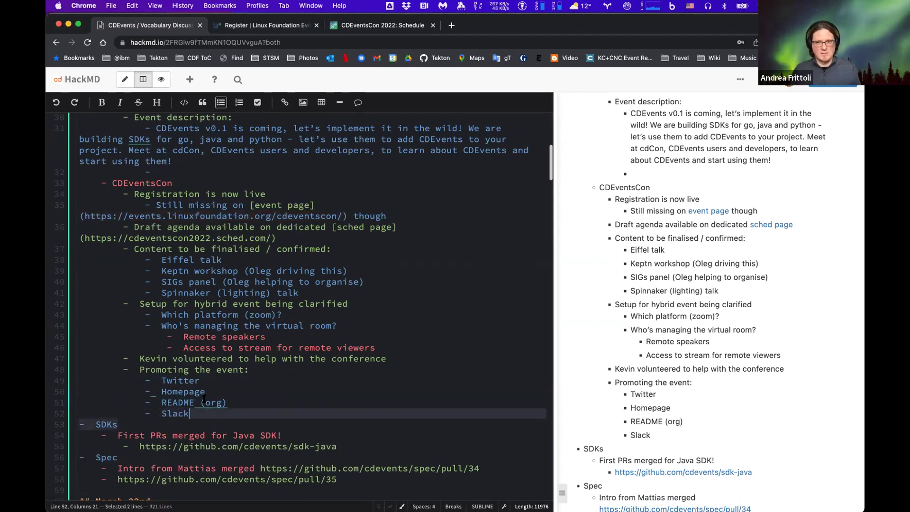
Open the cdevents.dev site in a new browser tab and look over its homepage.
left_click_drag(451, 27, 455, 27)
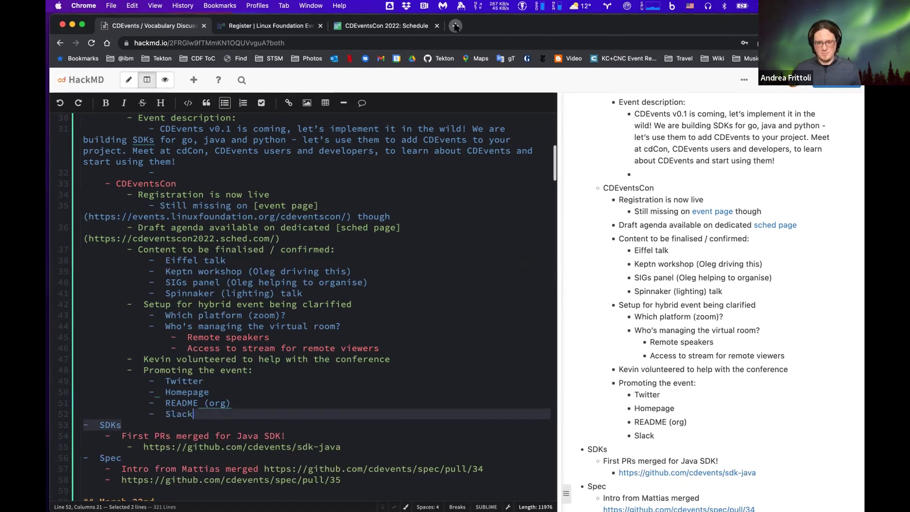
left_click(455, 26)
type("cde")
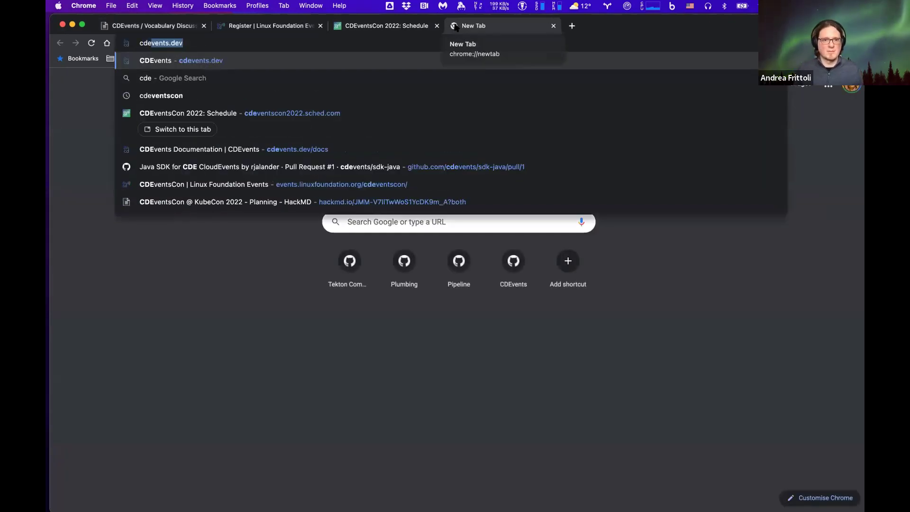
key("Return")
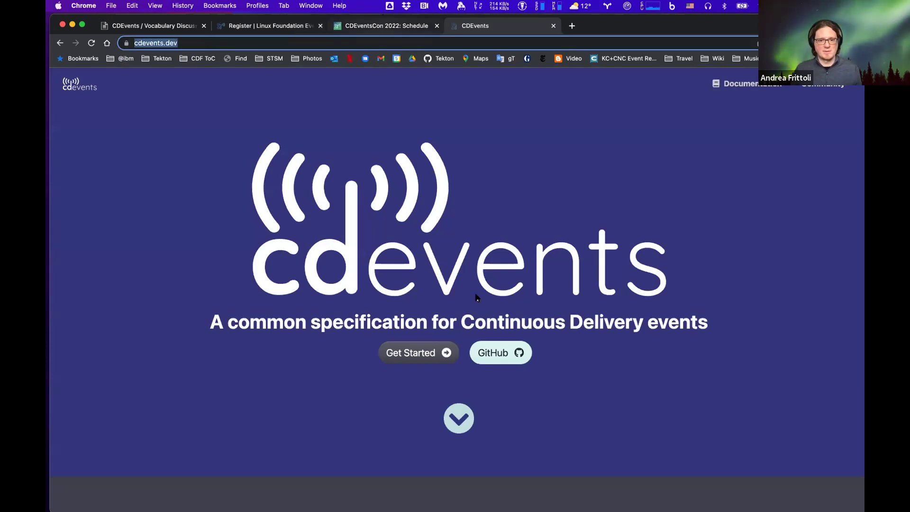
scroll(476, 296, "down", 10)
scroll(475, 296, "up", 10)
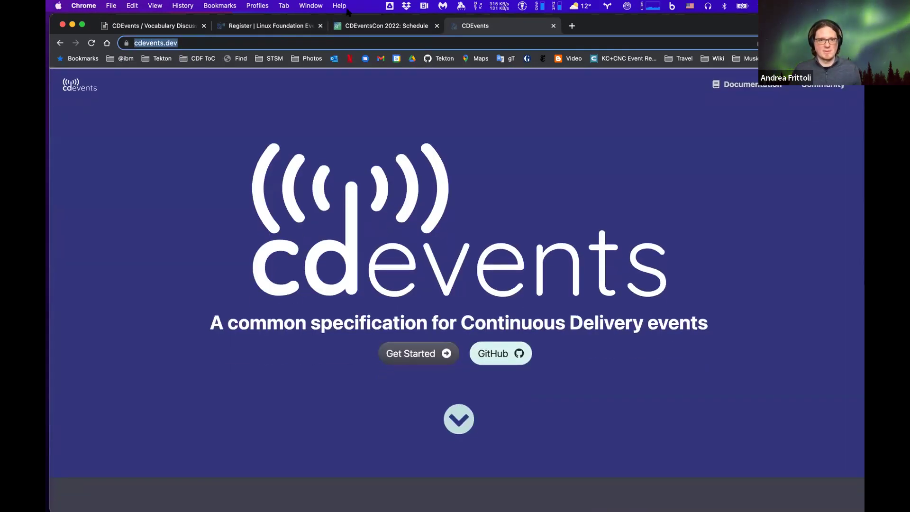
left_click(134, 26)
left_click(217, 393)
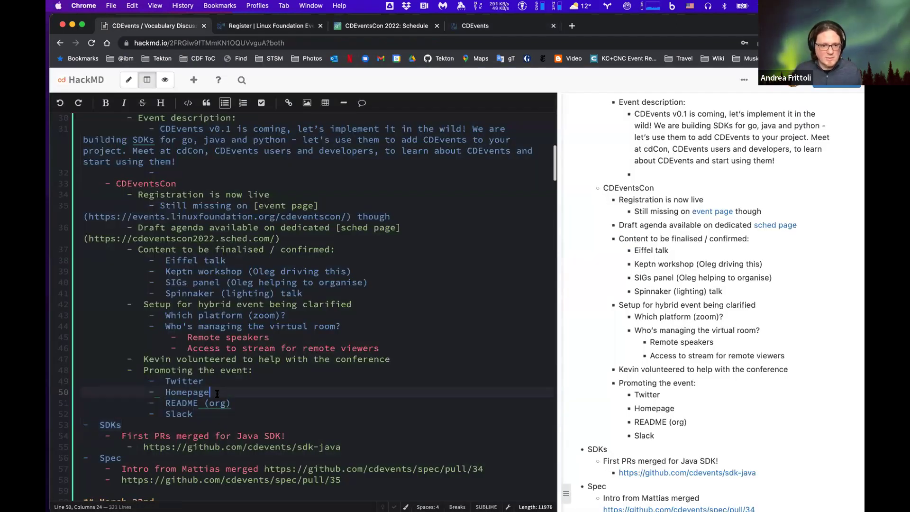
type("(")
type("https://cdevents.dev/")
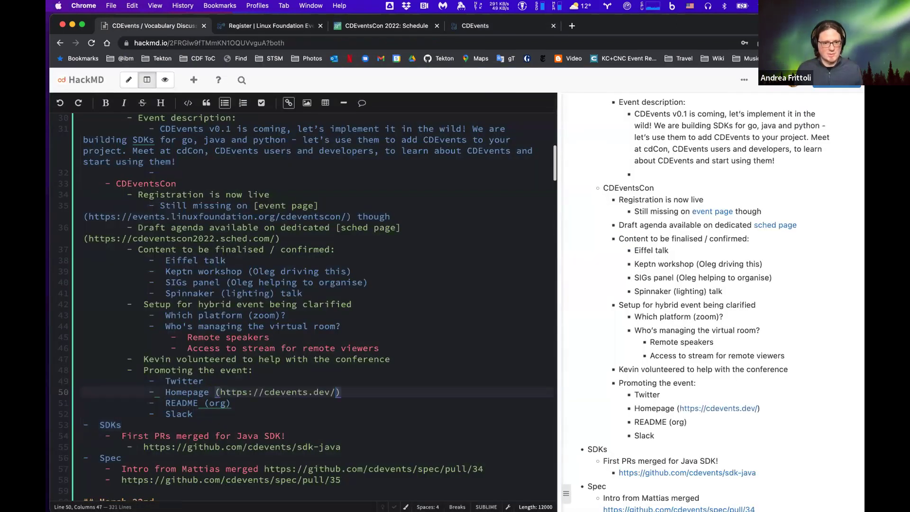
key("Down")
key("Down")
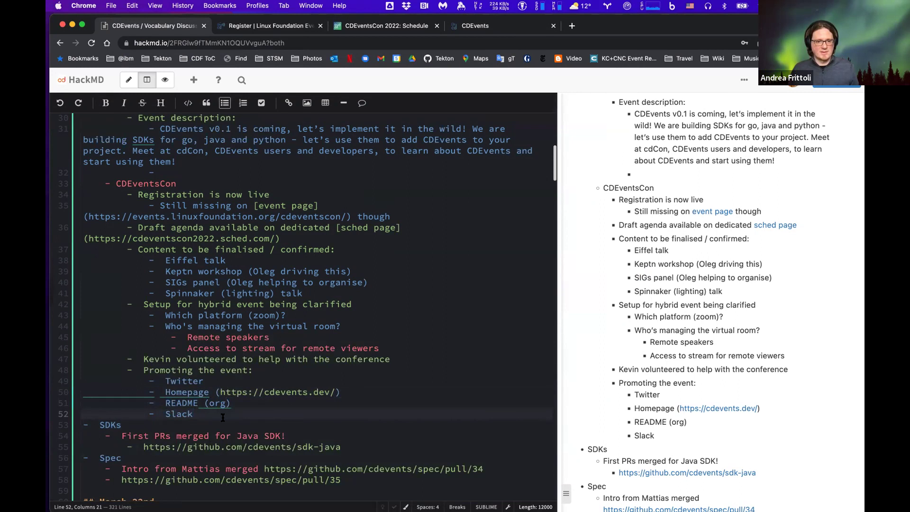
Review the CDEventsCon, SDKs and Spec items of the April 5th notes.
scroll(246, 380, "down", 3)
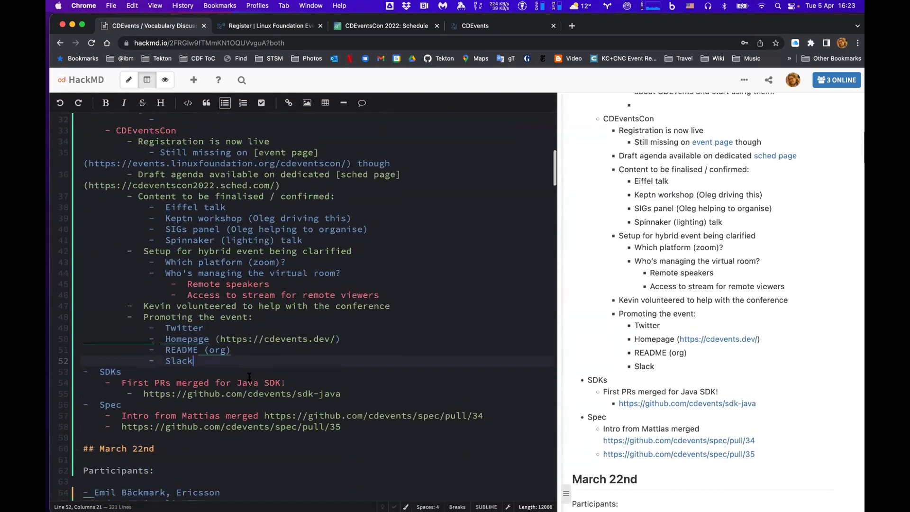
scroll(249, 377, "down", 5)
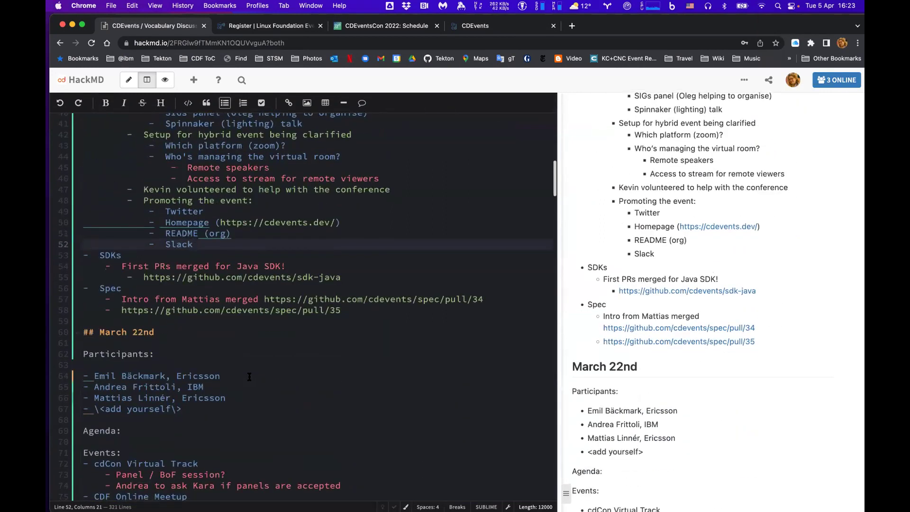
left_click(368, 277)
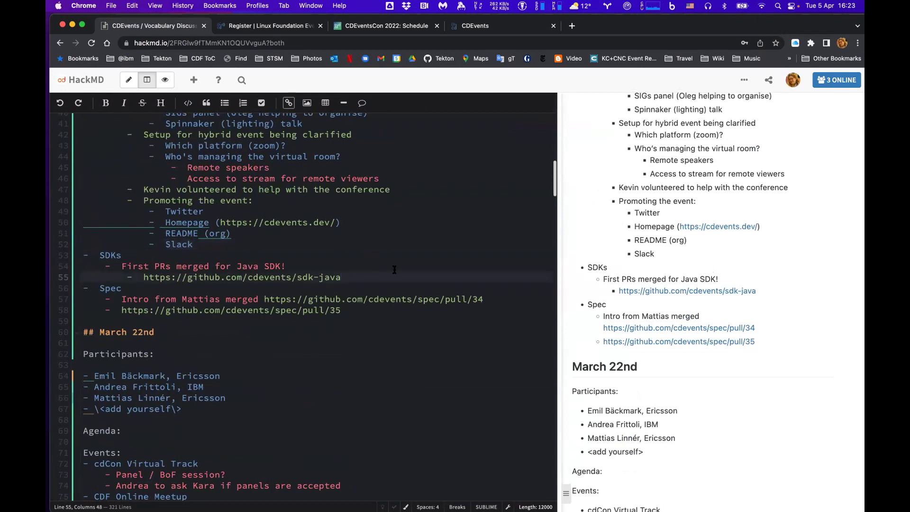
scroll(393, 273, "down", 1)
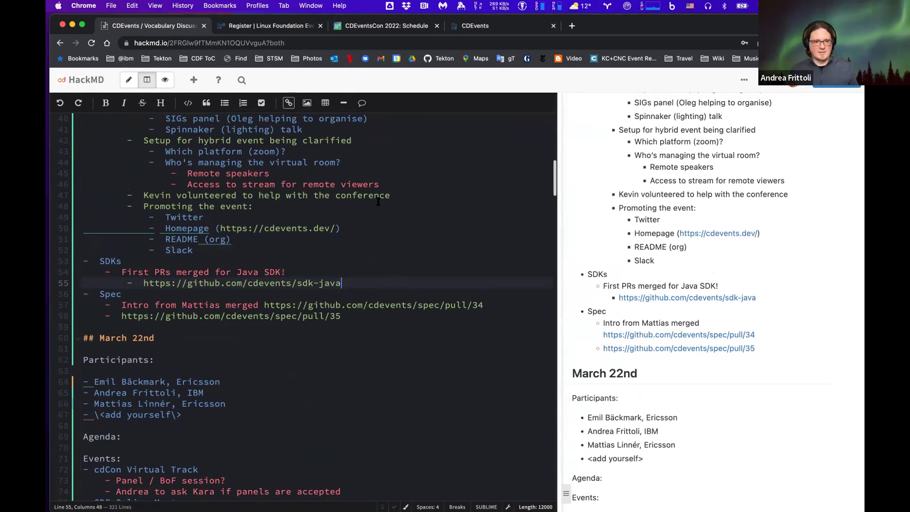
scroll(351, 410, "up", 3)
scroll(359, 384, "down", 1)
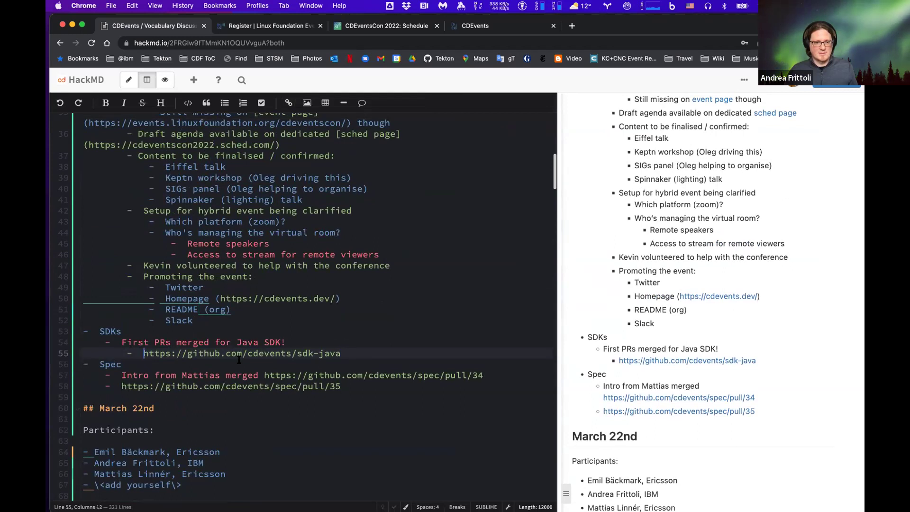
left_click_drag(143, 354, 365, 357)
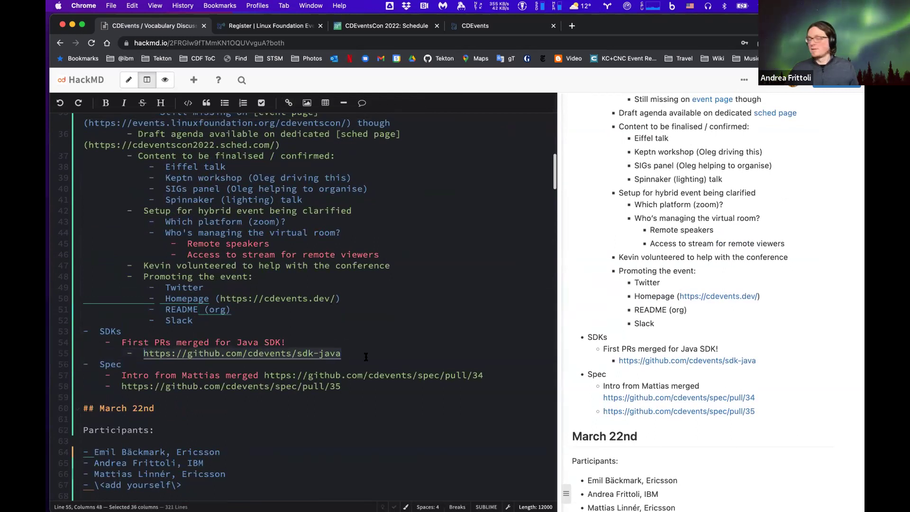
left_click(404, 354)
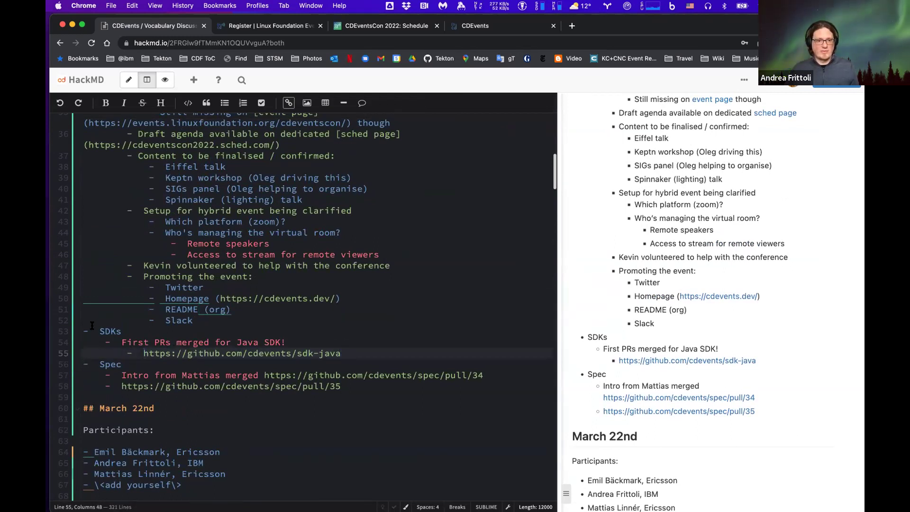
scroll(92, 325, "up", 3)
scroll(92, 326, "down", 1)
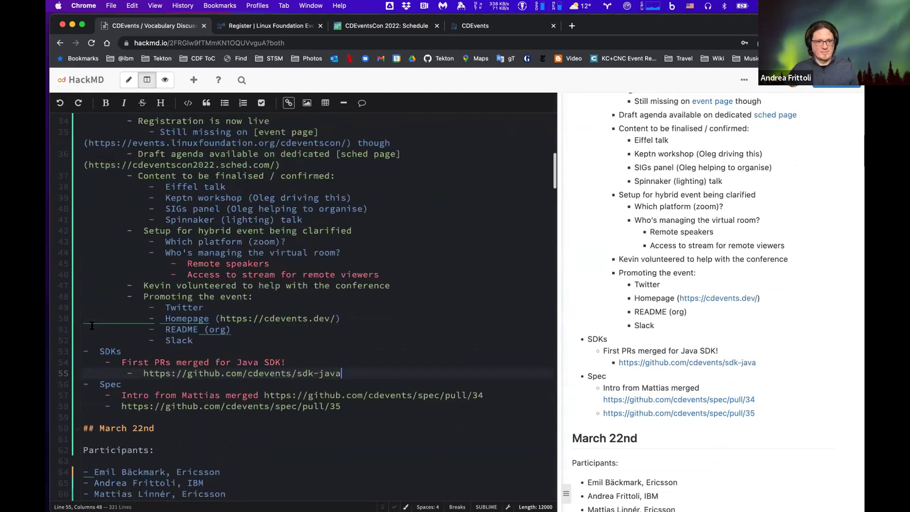
scroll(92, 325, "up", 3)
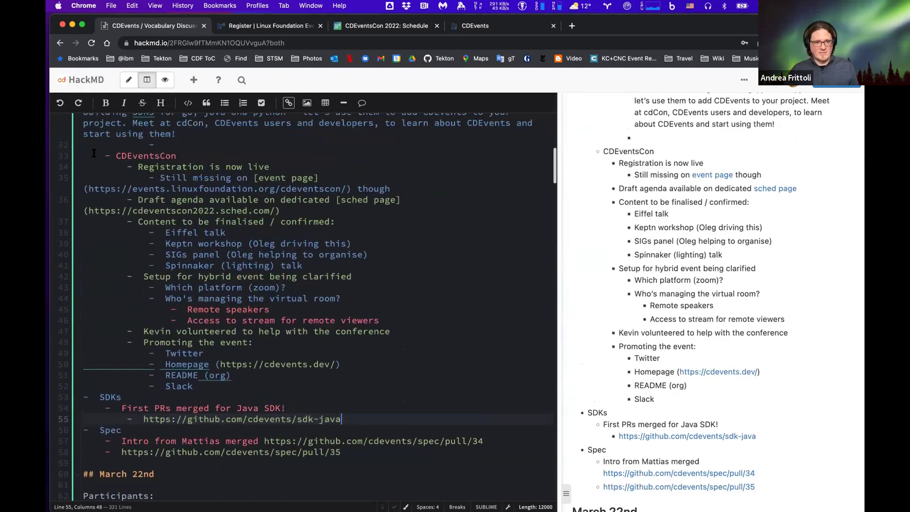
left_click(220, 398)
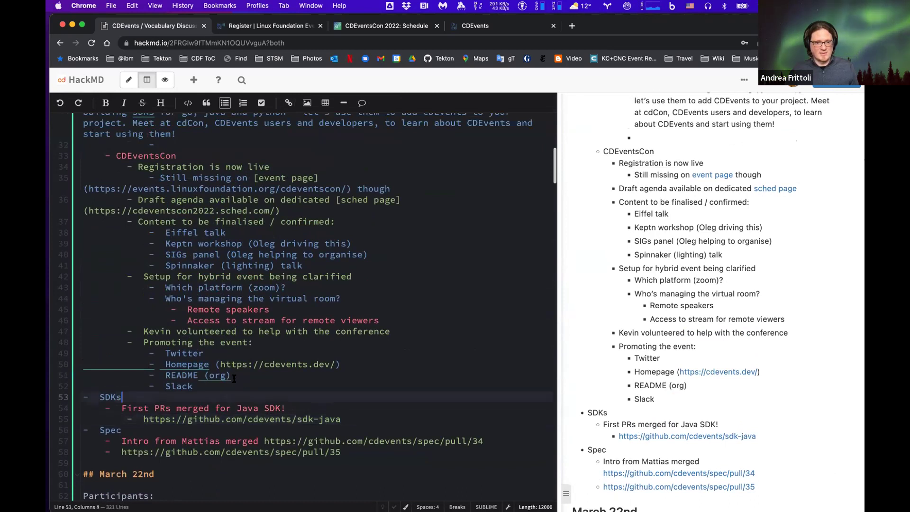
left_click(220, 385)
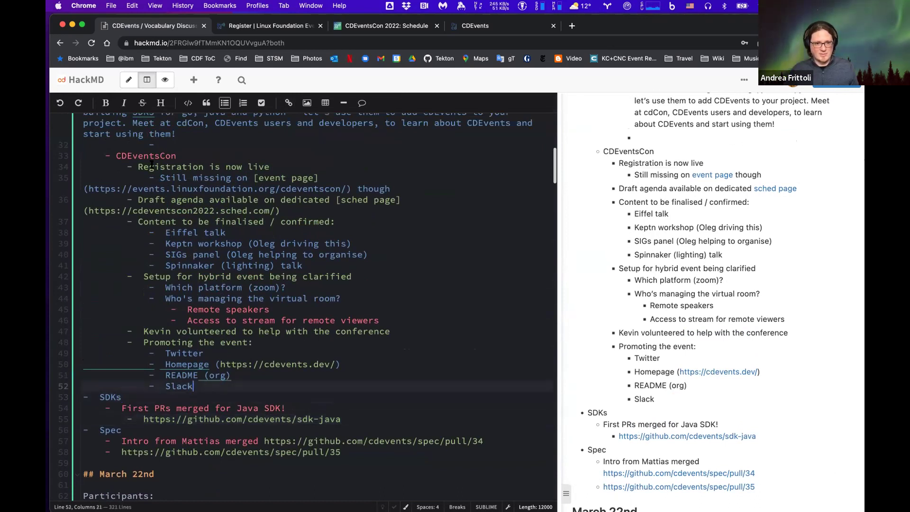
scroll(222, 390, "down", 8)
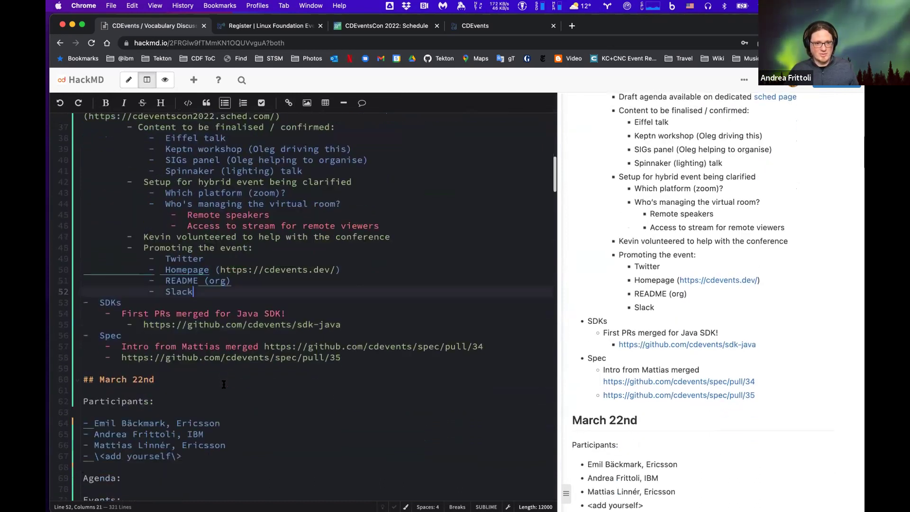
scroll(119, 322, "up", 2)
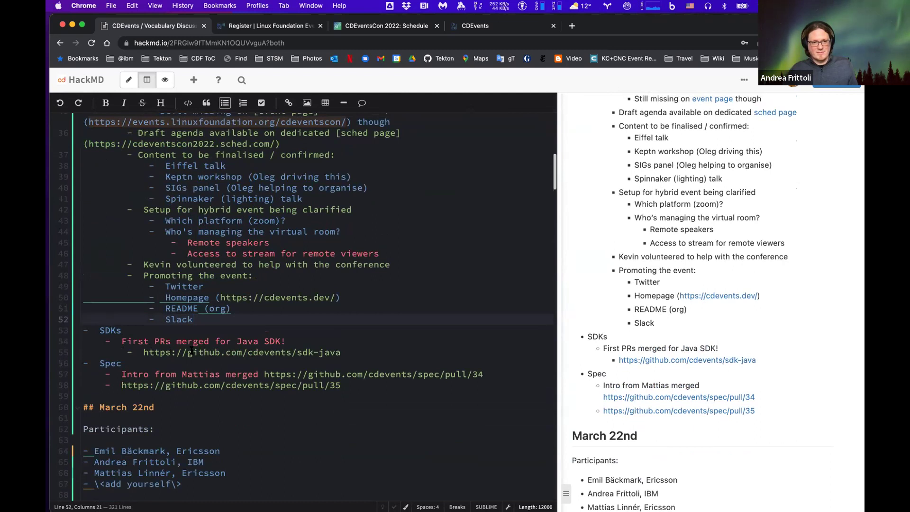
left_click(355, 352)
left_click(143, 352, "shift")
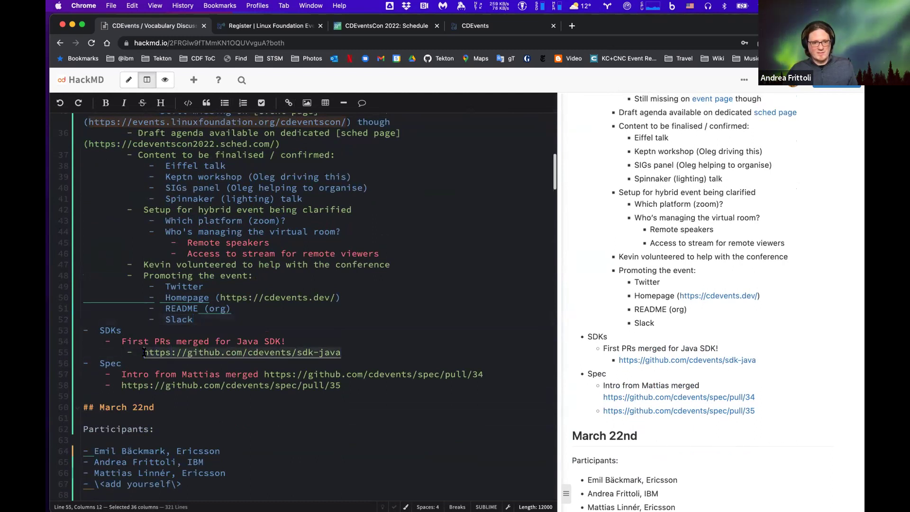
left_click(572, 26)
type("https://github.com/cdevents/sdk-java")
key("Return")
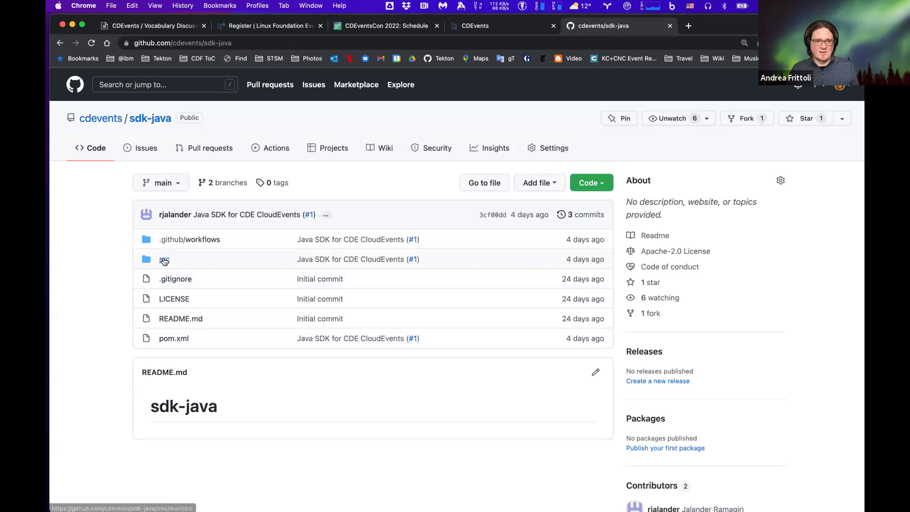
Browse the repository to src/main/java/dev/cdevents and examine the event types in CDEventEnums.java.
left_click(164, 262)
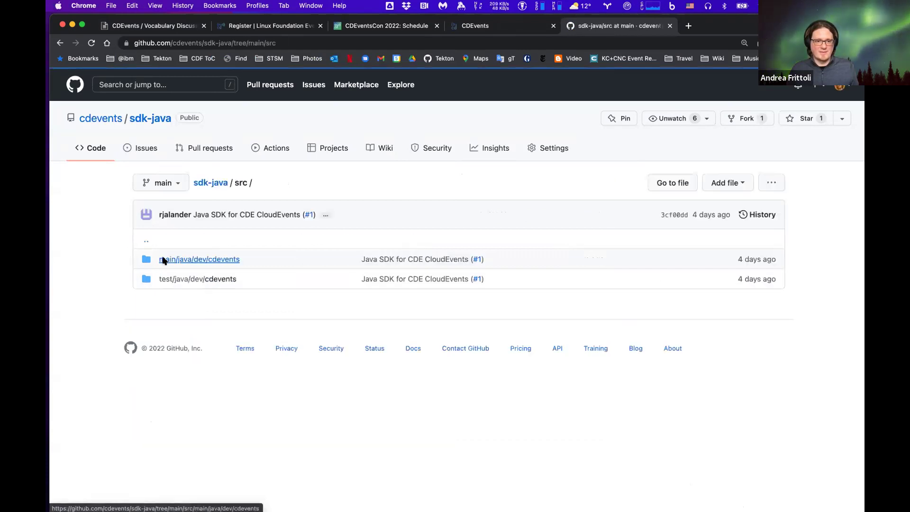
left_click(194, 260)
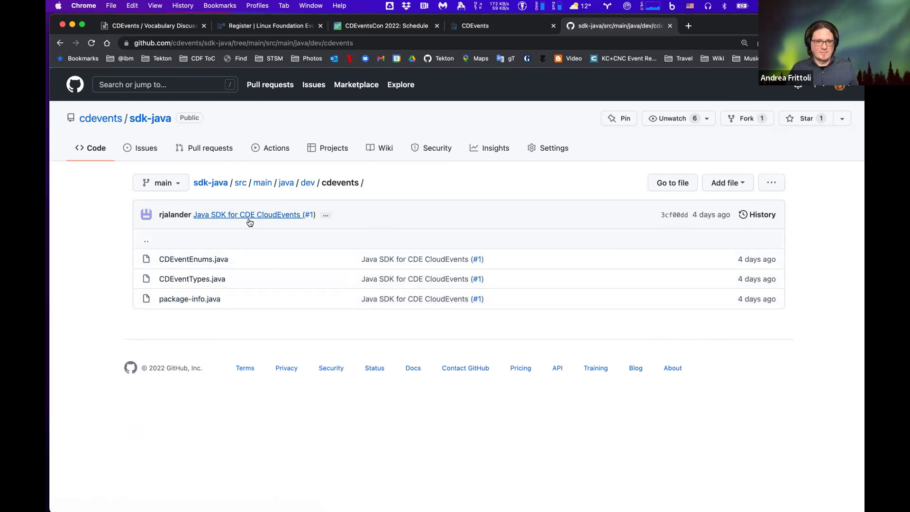
left_click(190, 264)
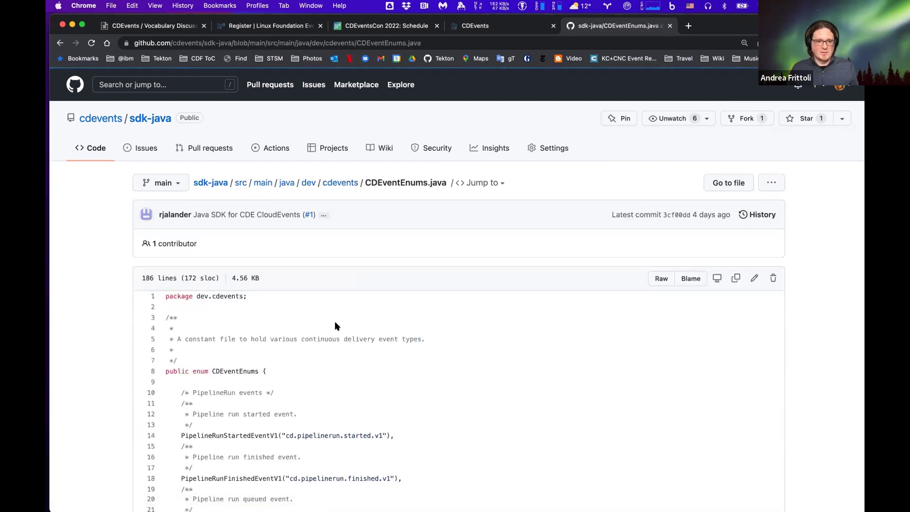
scroll(335, 325, "down", 5)
scroll(335, 326, "up", 5)
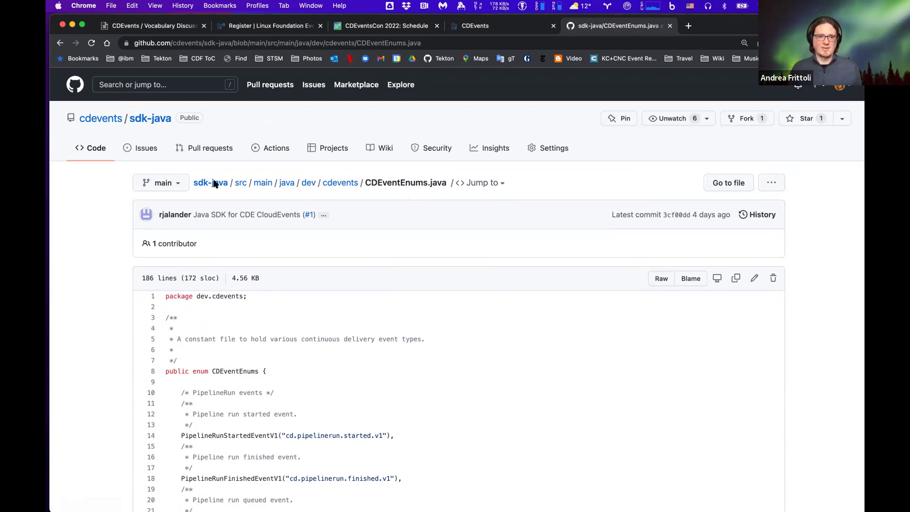
Go back to the main page of the sdk-java repository.
left_click(59, 43)
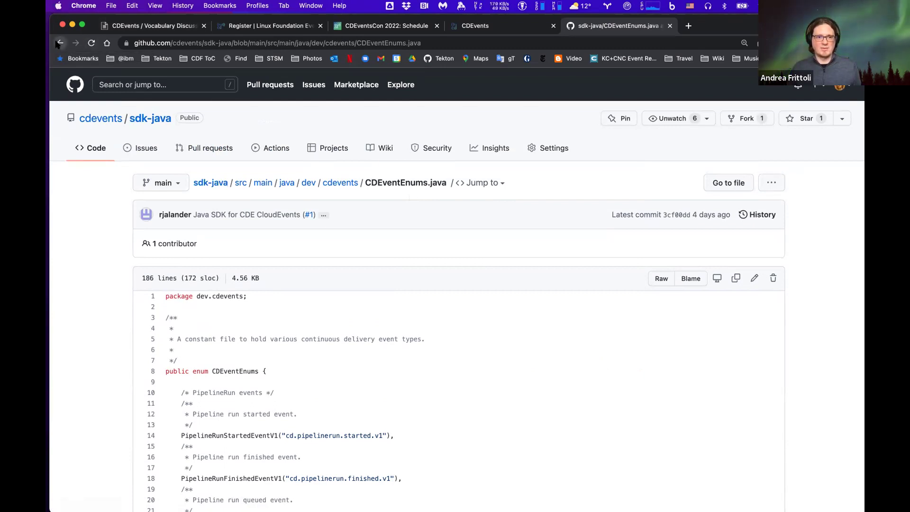
left_click(59, 43)
left_click(59, 43)
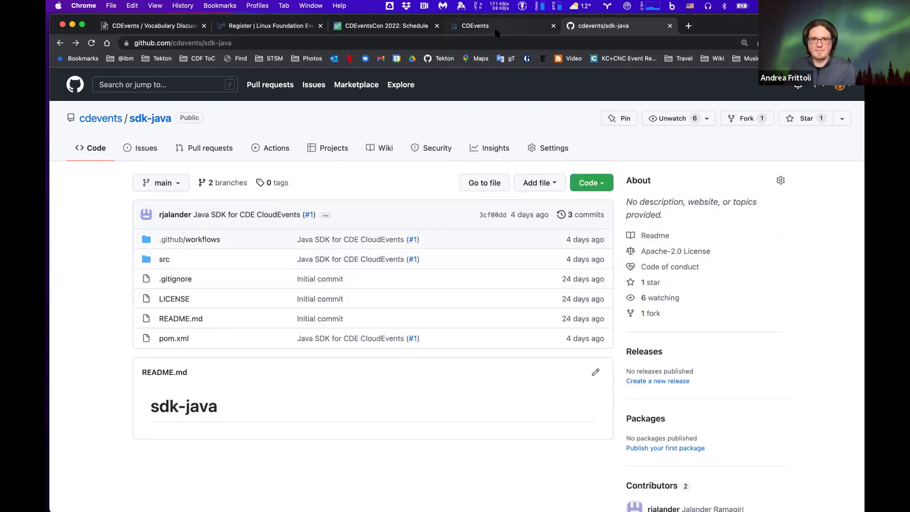
left_click(146, 26)
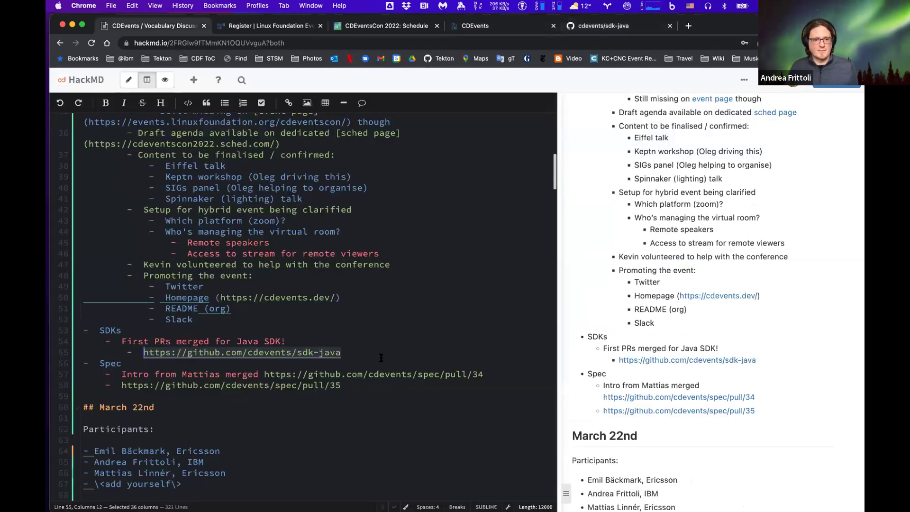
scroll(383, 366, "down", 2)
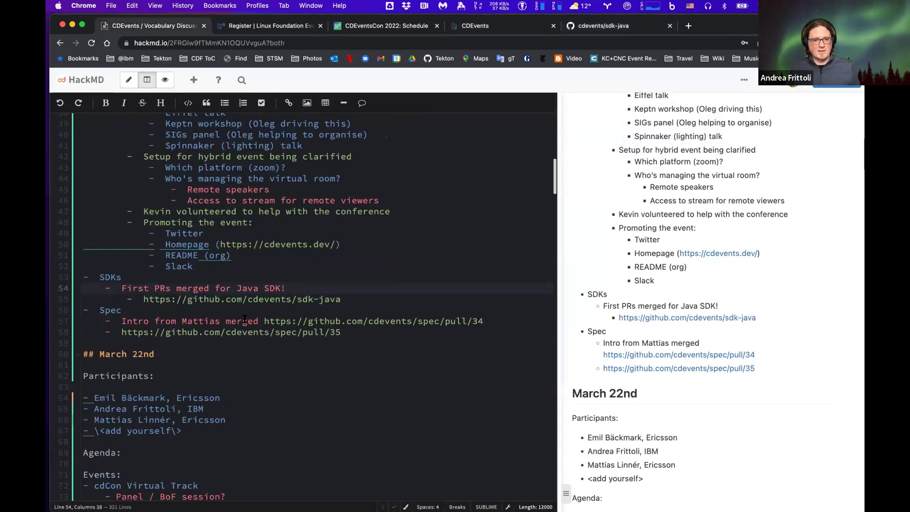
left_click_drag(264, 320, 494, 323)
key("super+c")
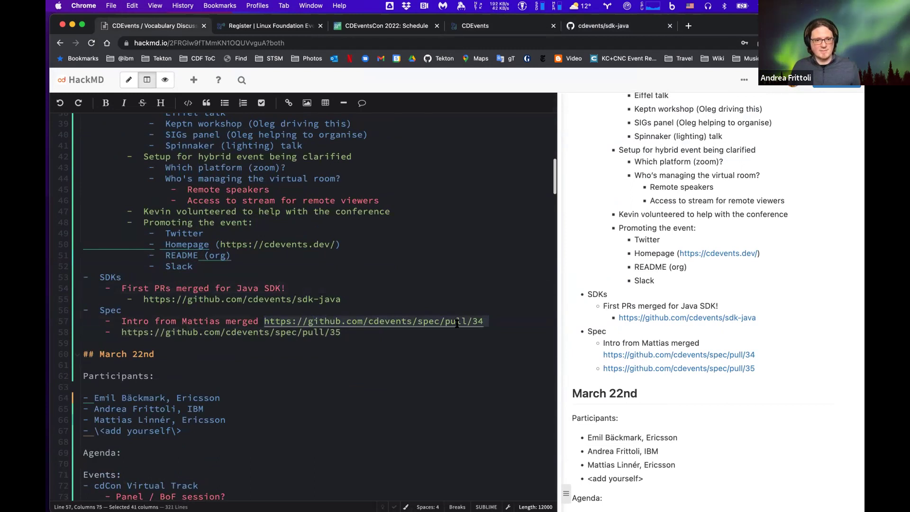
left_click(387, 332)
left_click_drag(514, 323, 263, 321)
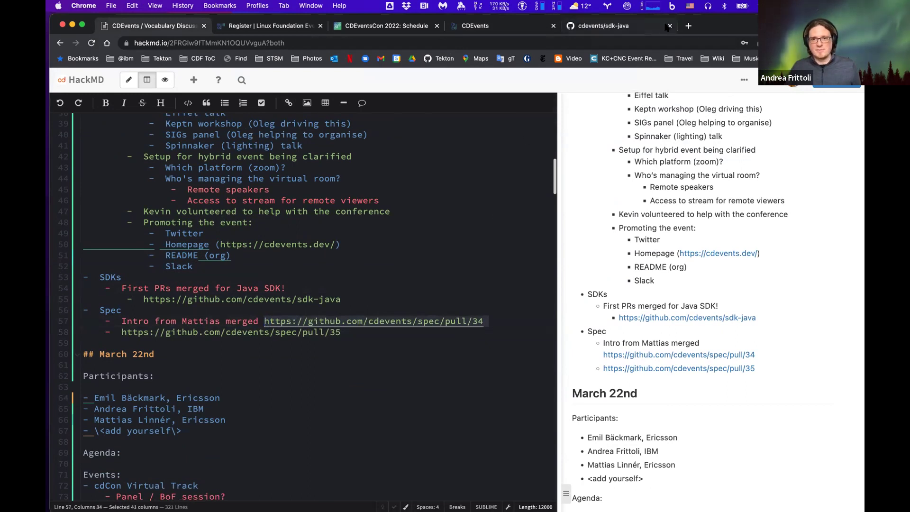
left_click(690, 26)
key("super+v")
key("Return")
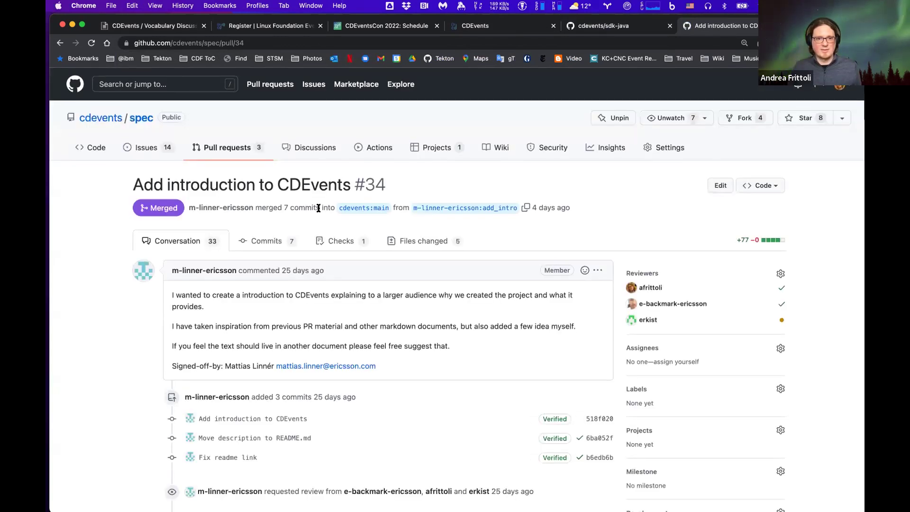
scroll(319, 210, "down", 2)
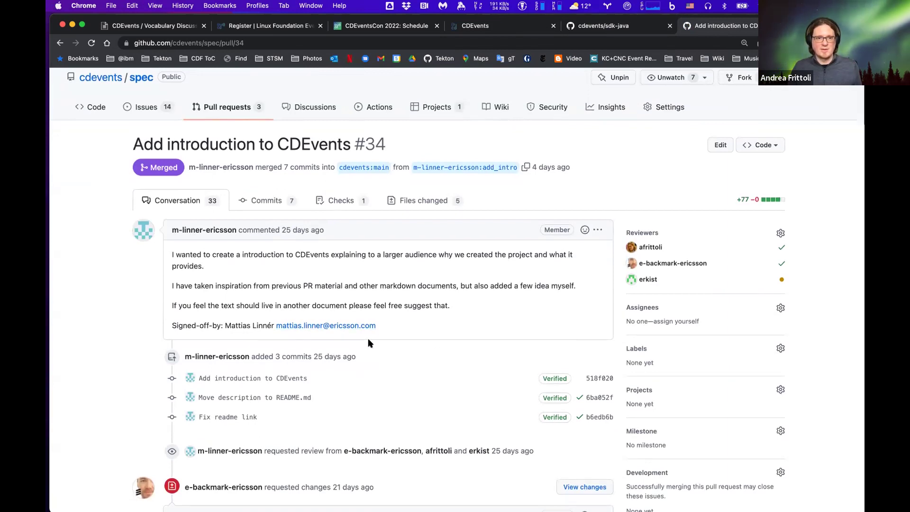
scroll(368, 338, "up", 2)
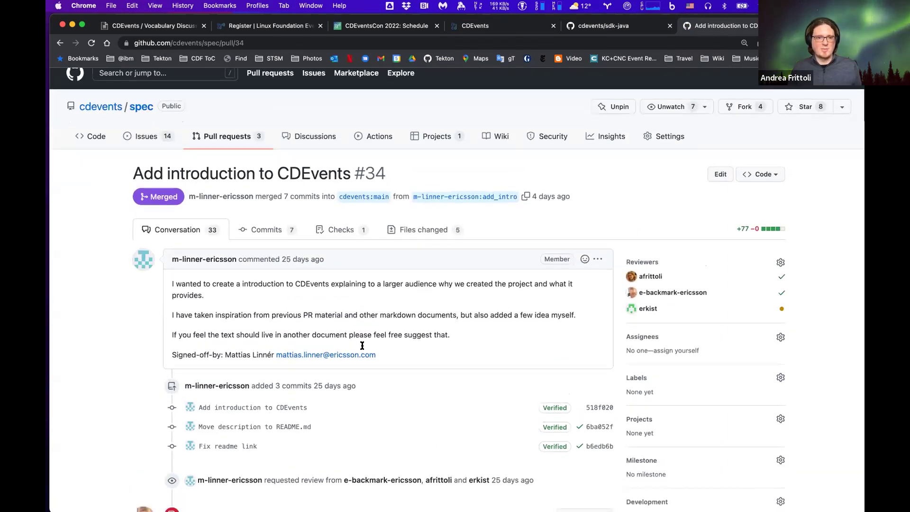
Open the main page of the cdevents/spec repository in a new browser tab.
right_click(141, 106)
key("Return")
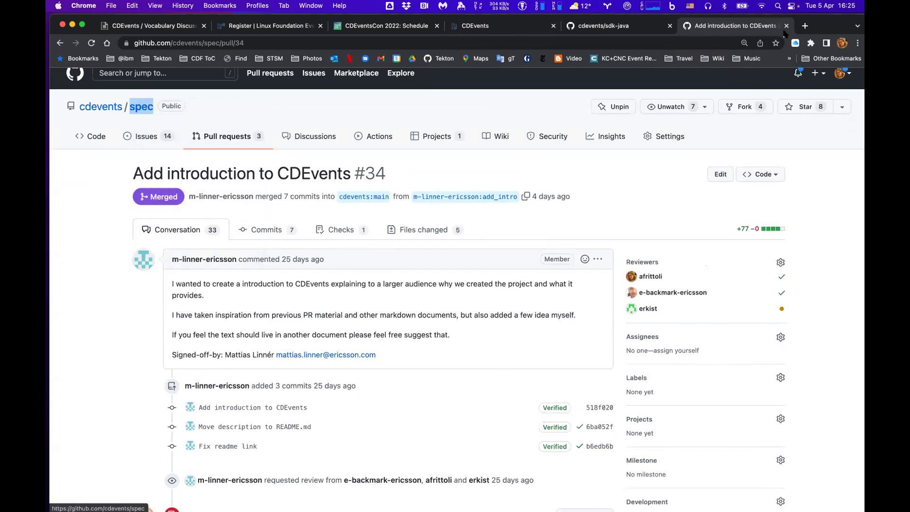
key("ctrl+Tab")
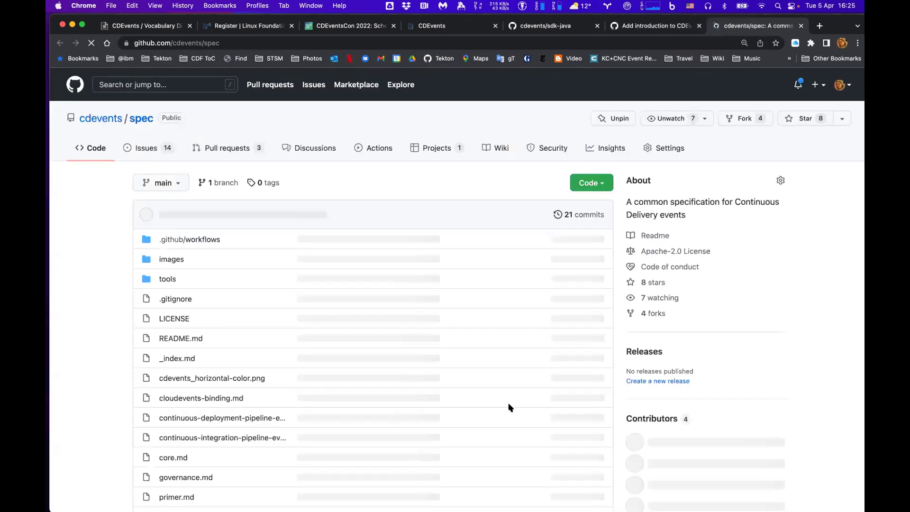
Examine the spec repository's README, from the Background and What we provide sections through CDEvents Specification and CDEvents SDKs.
scroll(510, 407, "down", 15)
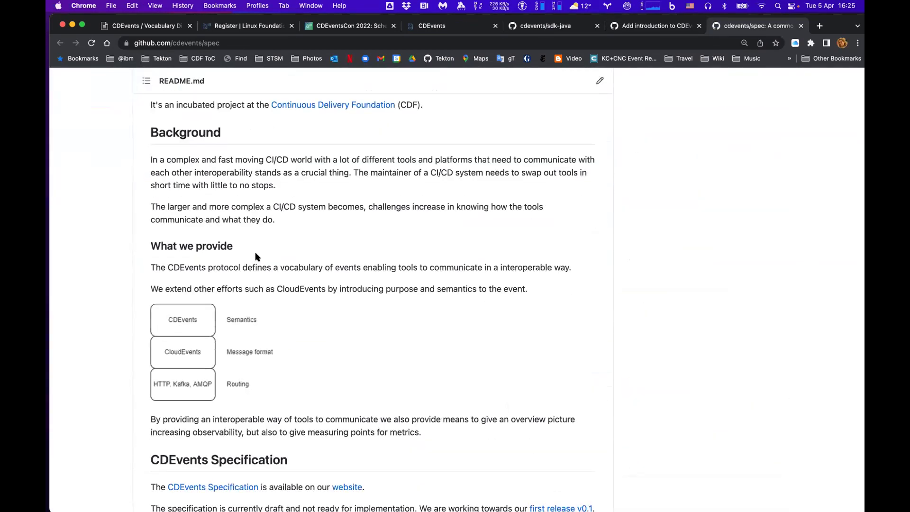
scroll(333, 374, "down", 5)
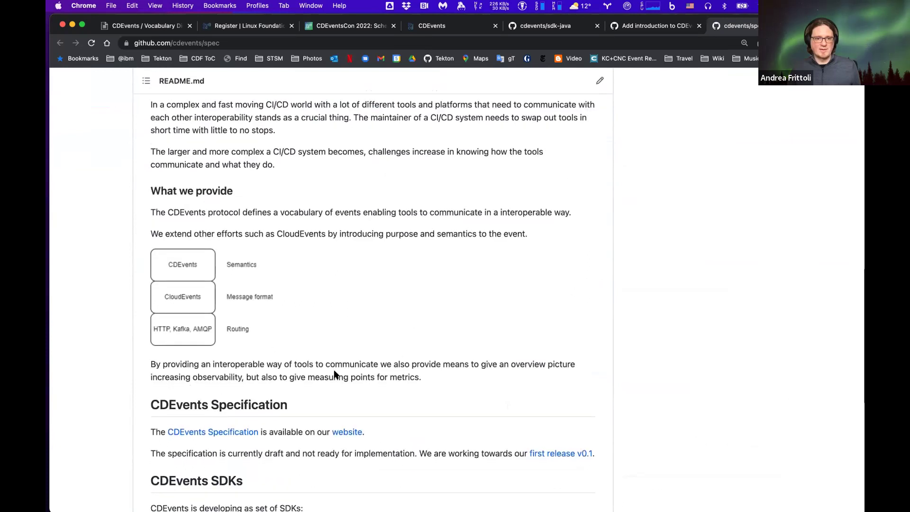
scroll(336, 375, "down", 1)
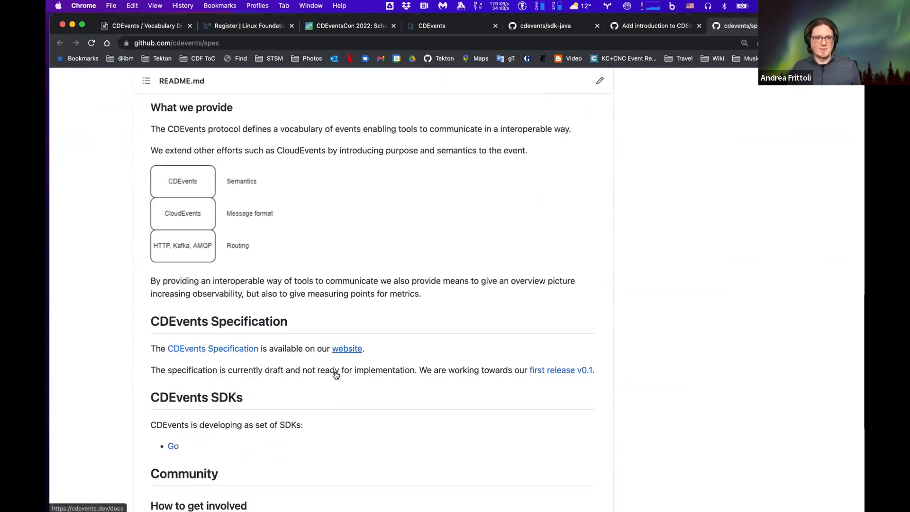
scroll(336, 375, "down", 2)
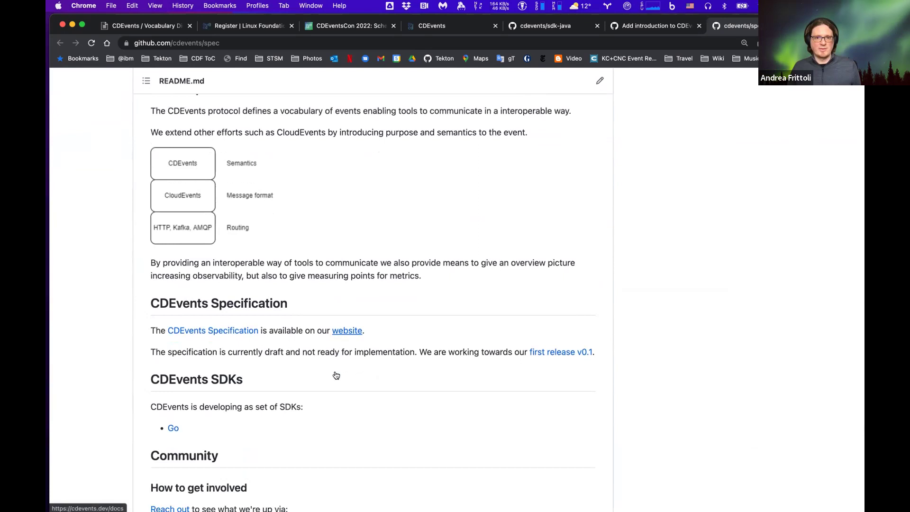
scroll(334, 375, "up", 6)
scroll(334, 375, "up", 3)
scroll(334, 374, "down", 2)
scroll(334, 375, "up", 15)
scroll(336, 375, "up", 3)
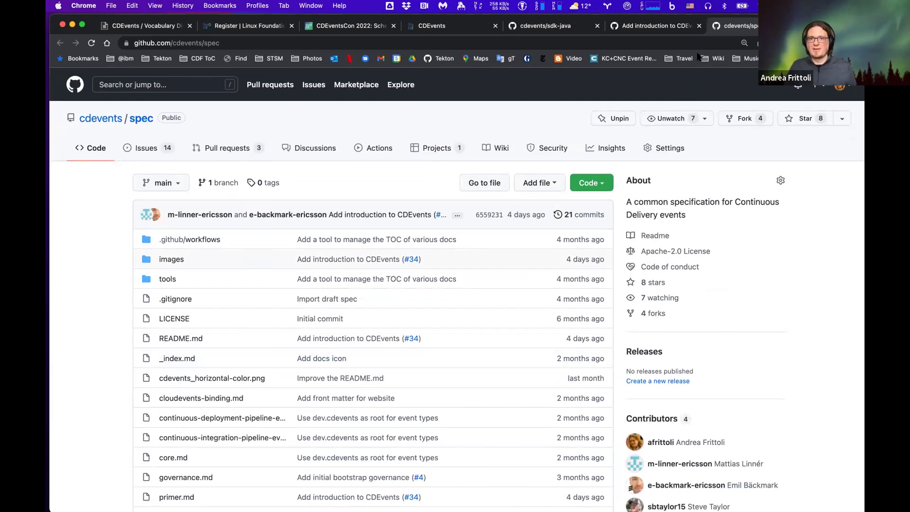
Switch to the already open CDEvents website and open the Primer page of its documentation.
left_click(462, 28)
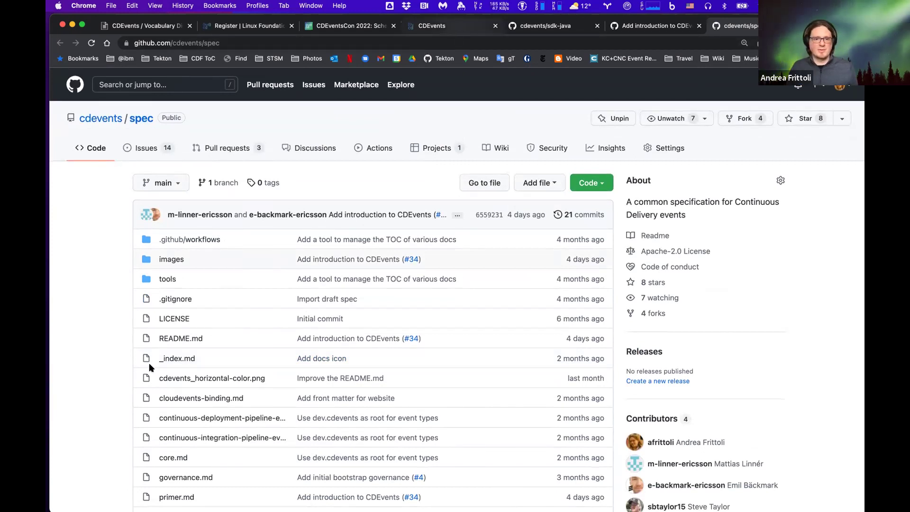
left_click(748, 87)
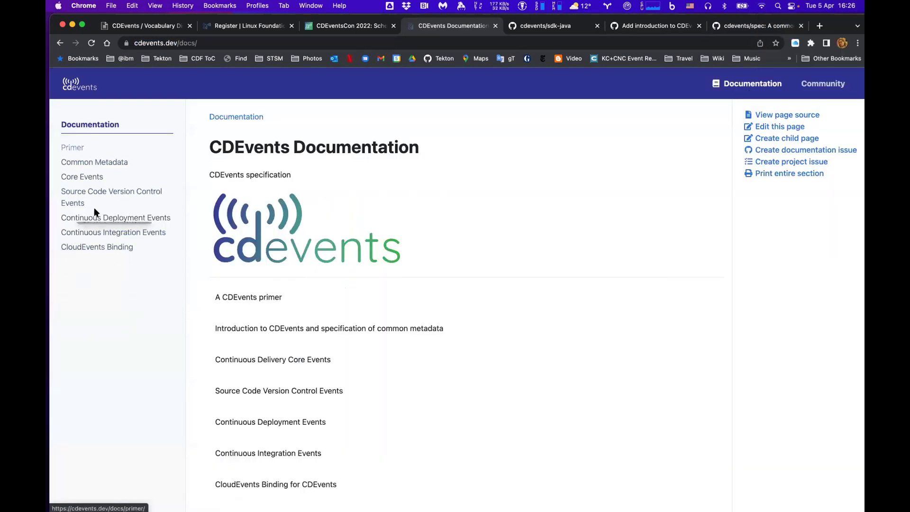
left_click(74, 148)
Read through the CDEvents Primer, covering its abstract, history, design reflections and the reasons for using events.
scroll(451, 299, "down", 3)
scroll(451, 301, "up", 1)
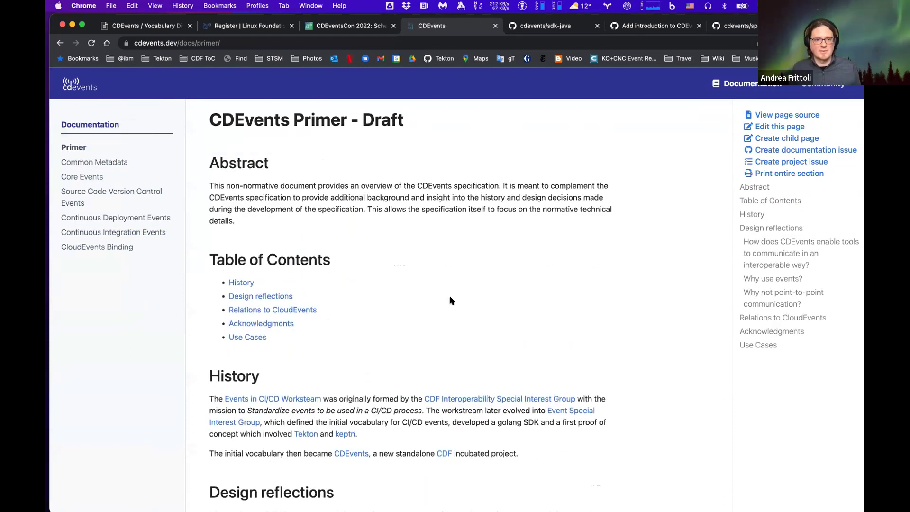
scroll(451, 300, "down", 2)
scroll(451, 301, "down", 5)
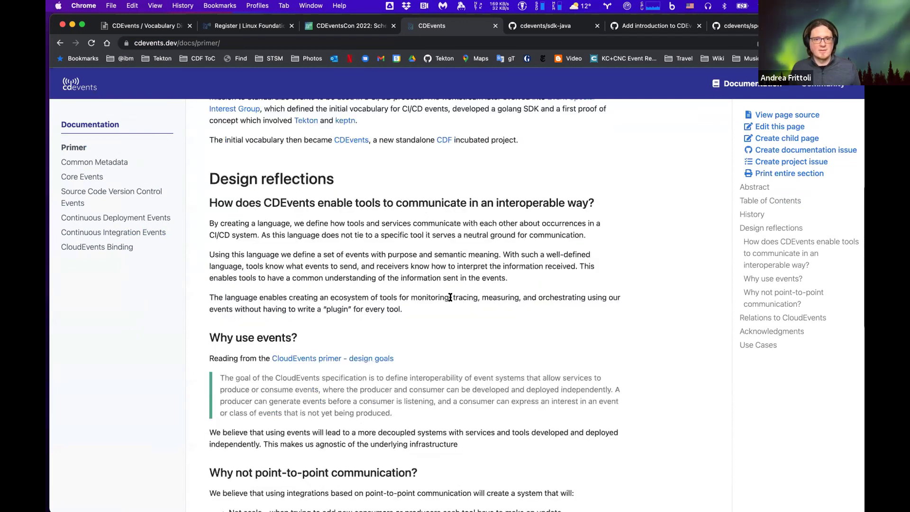
scroll(387, 207, "down", 1)
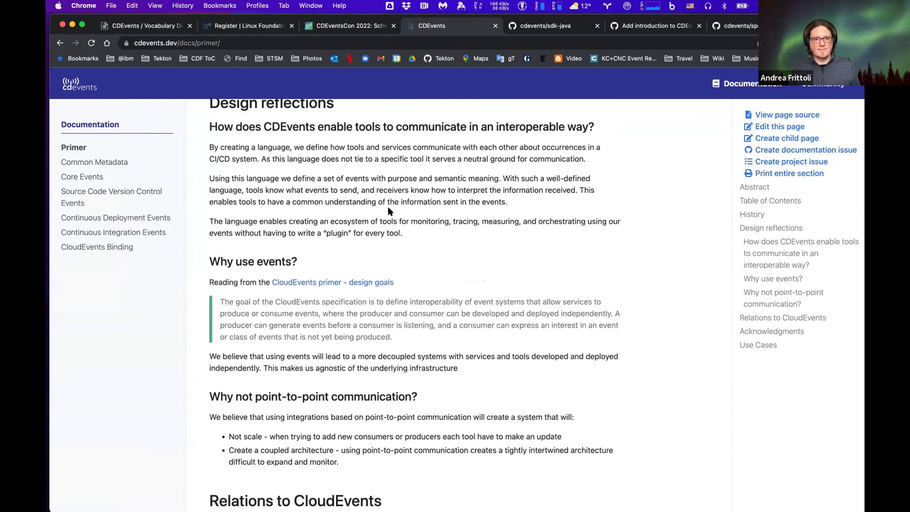
scroll(388, 209, "up", 1)
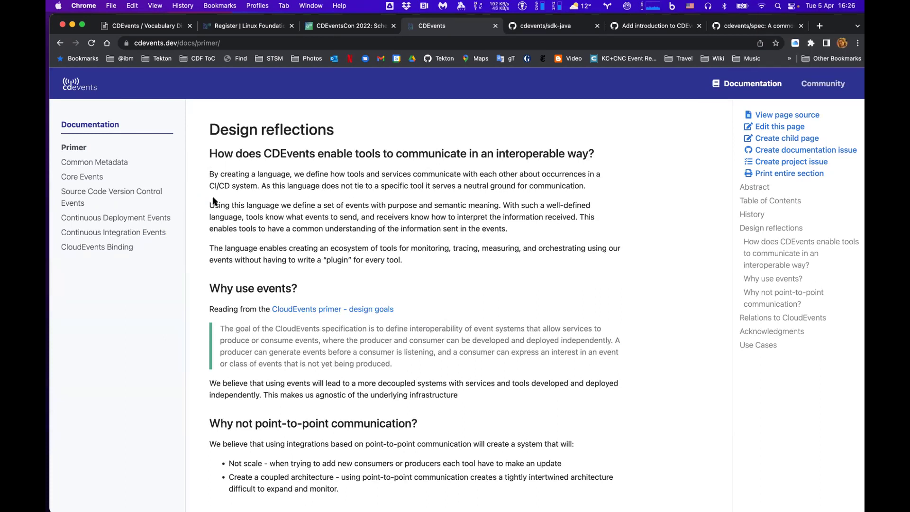
scroll(233, 185, "up", 4)
scroll(233, 185, "up", 15)
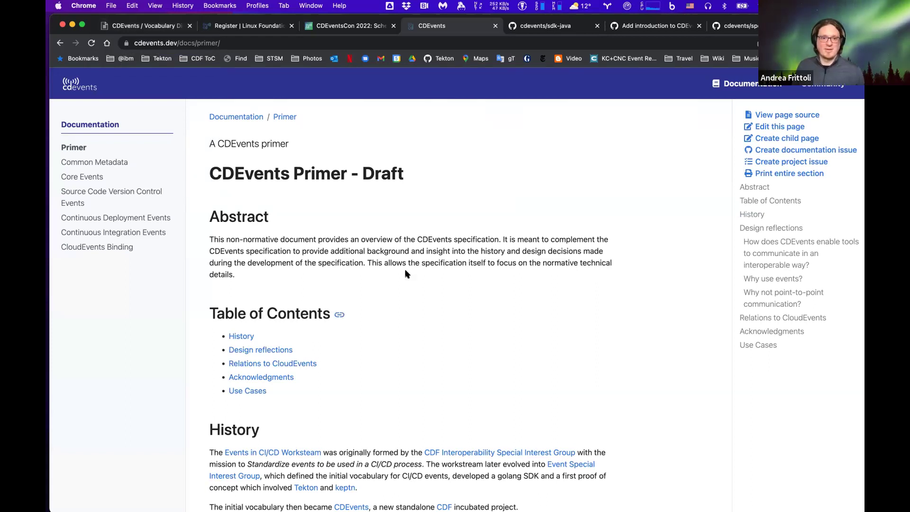
left_click_drag(208, 174, 386, 296)
left_click(385, 283)
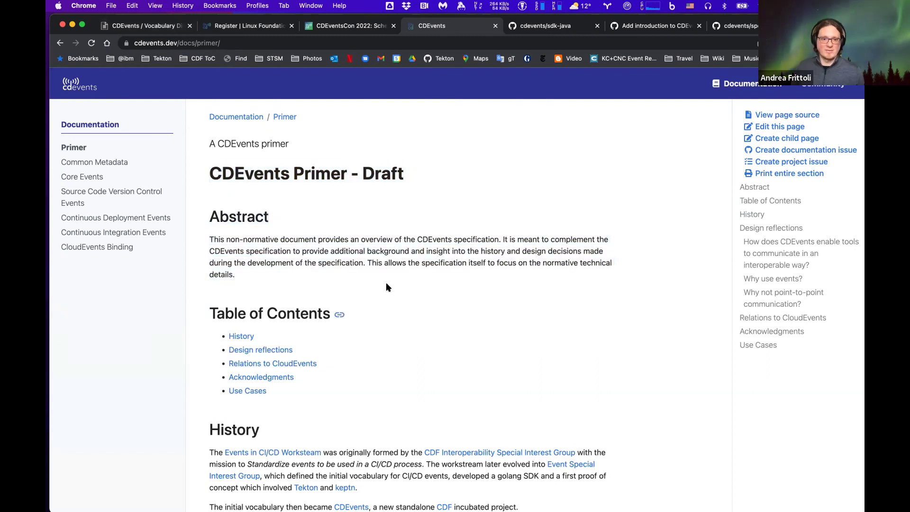
Return to the HackMD meeting notes and review the CDEvents at cdCon, CDEventsCon, SDKs and Spec items above the March 22nd section.
left_click(151, 28)
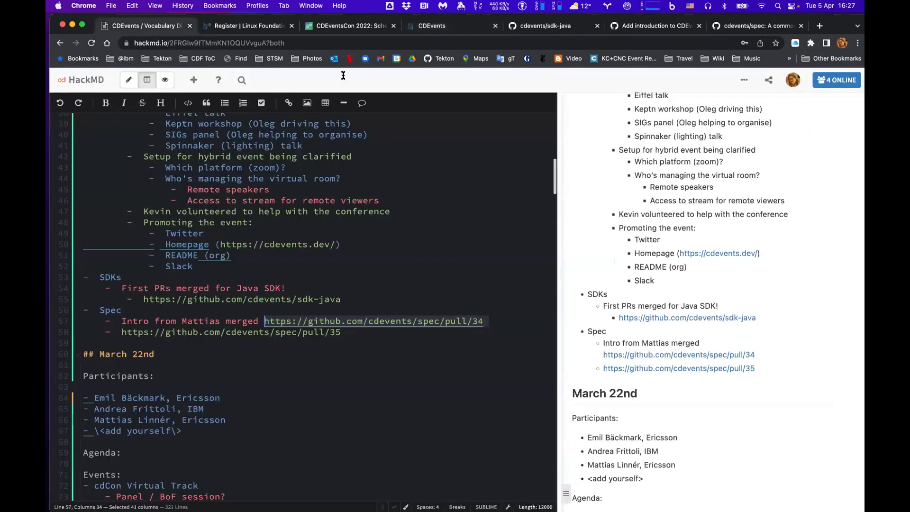
left_click(381, 290)
left_click(381, 299)
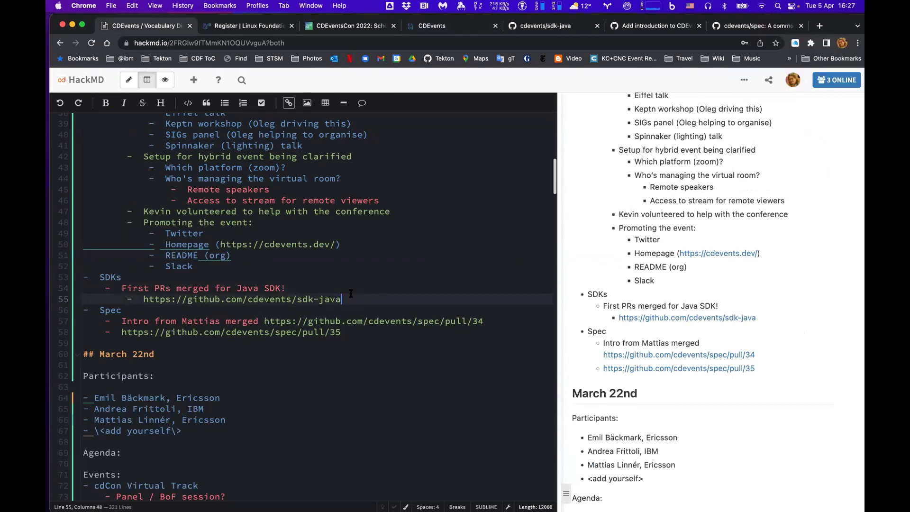
left_click(363, 330)
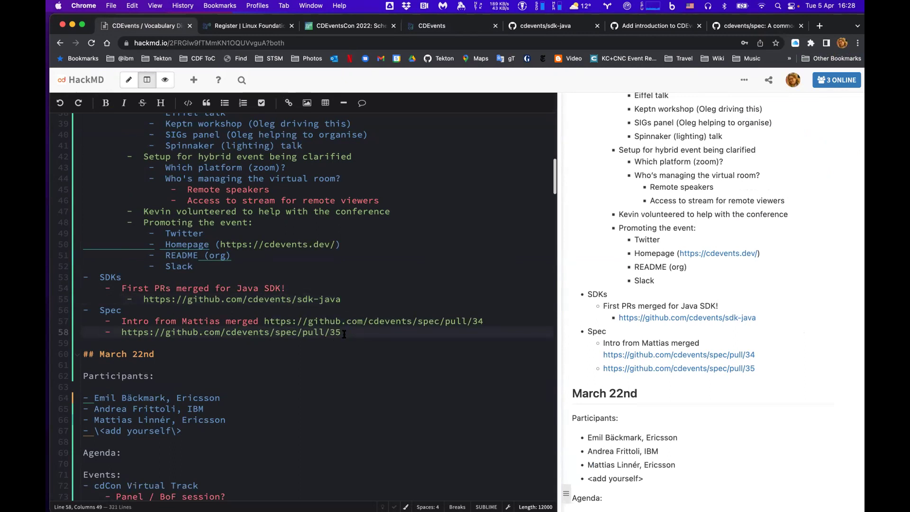
scroll(345, 333, "up", 5)
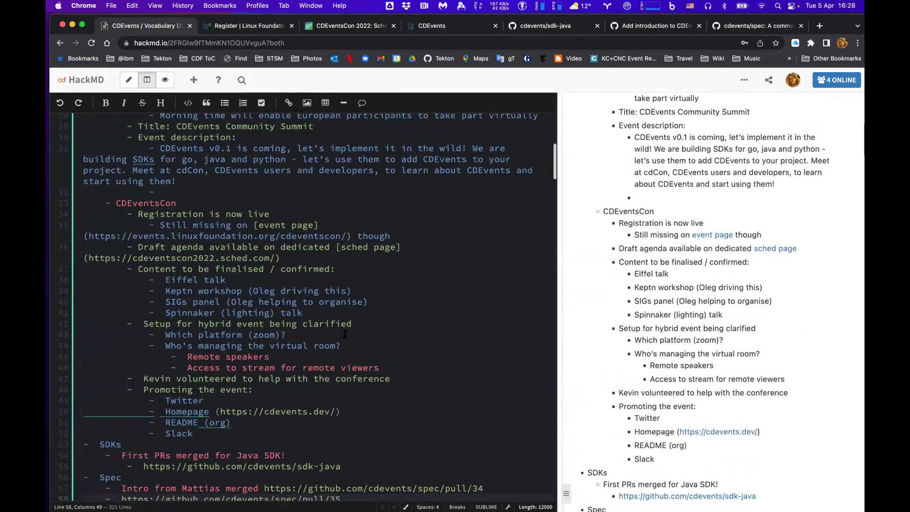
scroll(346, 333, "down", 7)
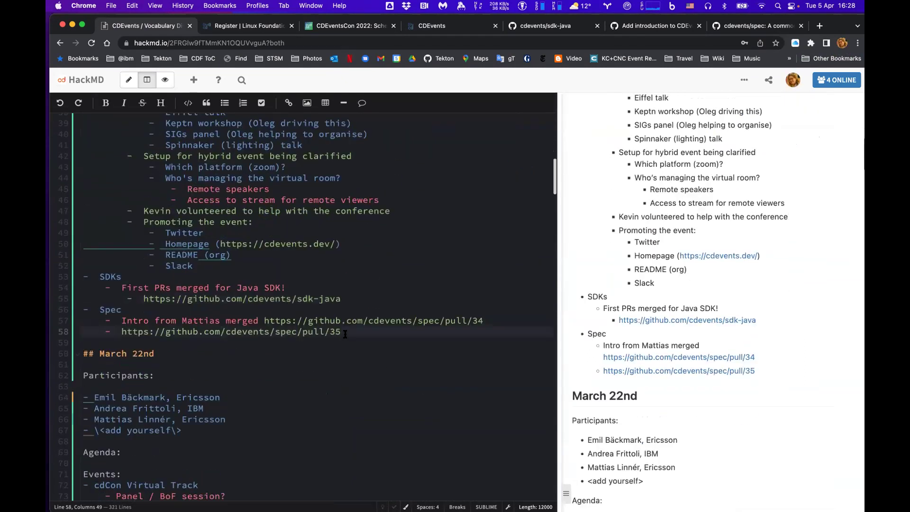
scroll(356, 334, "up", 14)
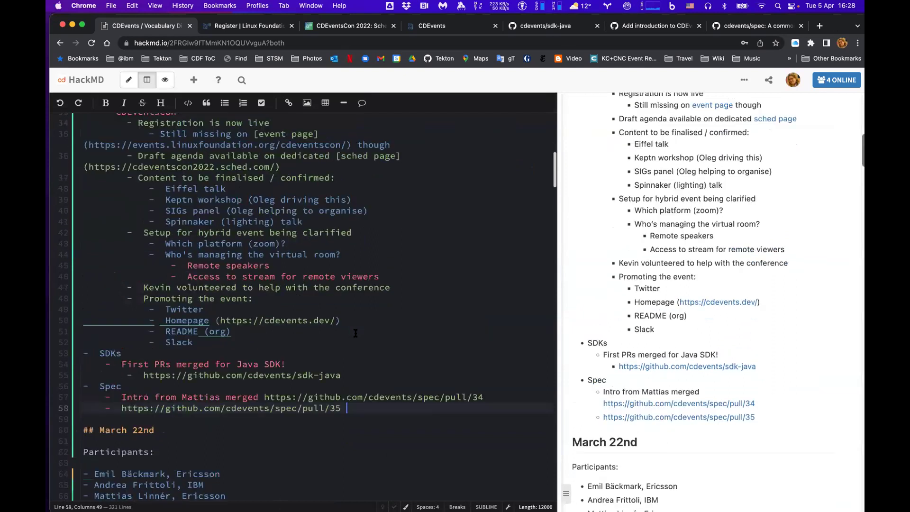
scroll(356, 333, "down", 18)
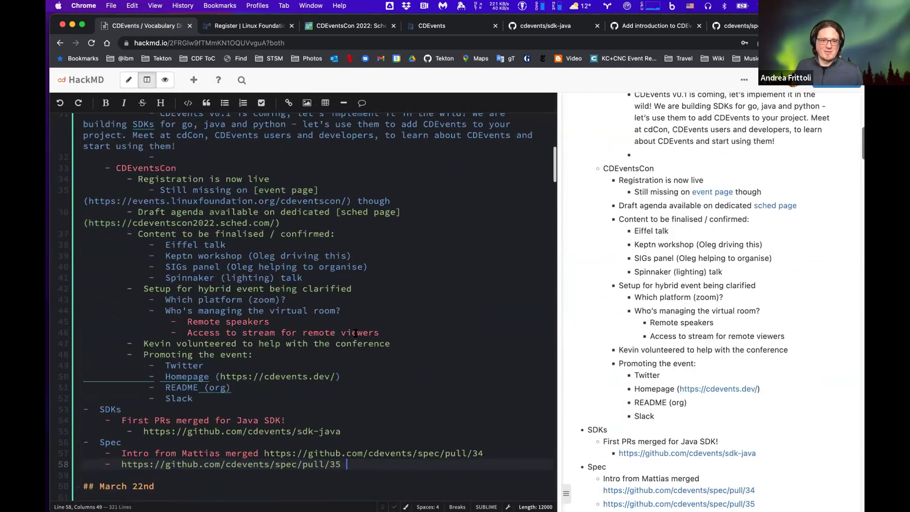
scroll(356, 333, "up", 16)
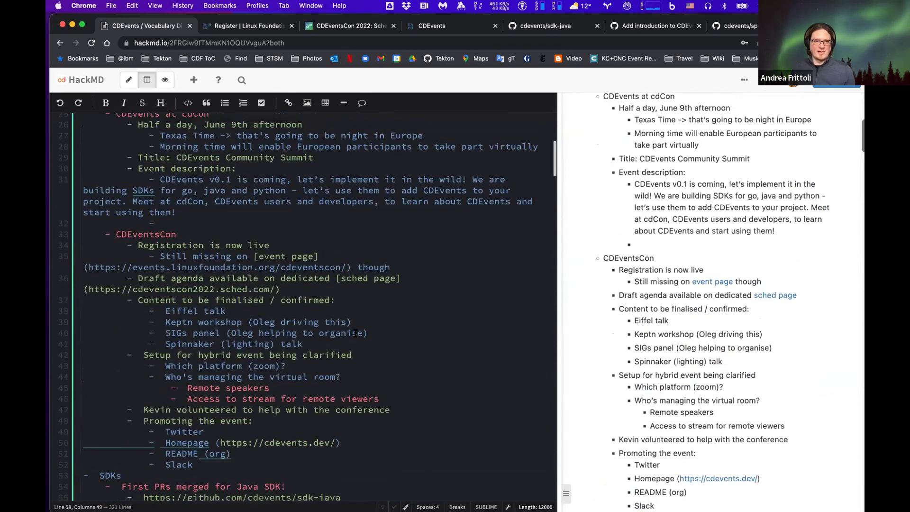
left_click(391, 333)
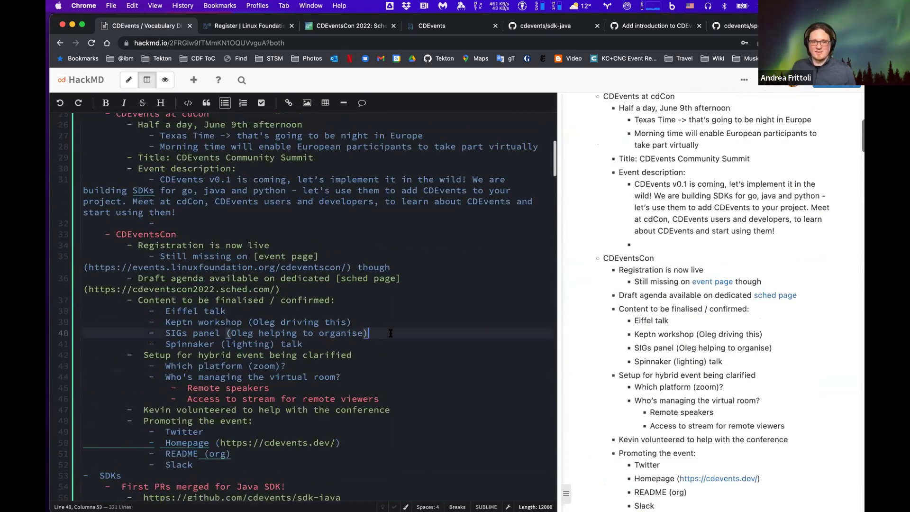
left_click(375, 339)
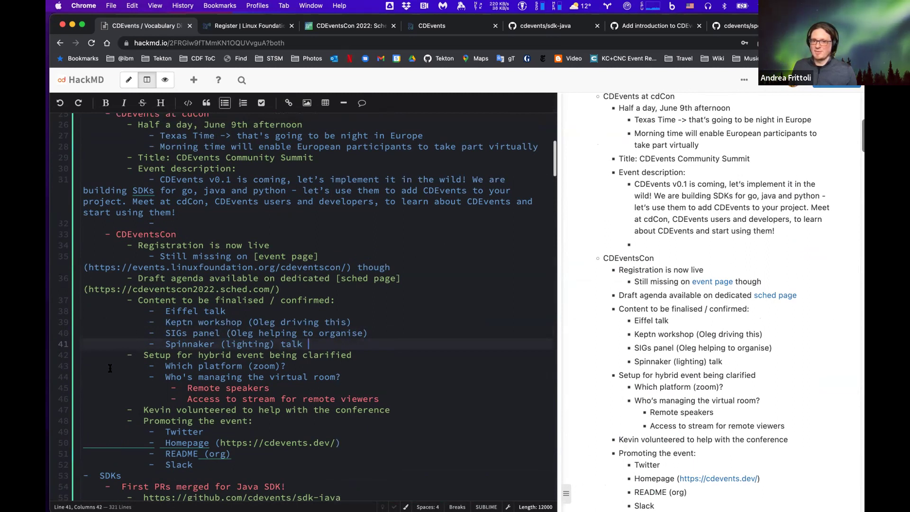
left_click(335, 352)
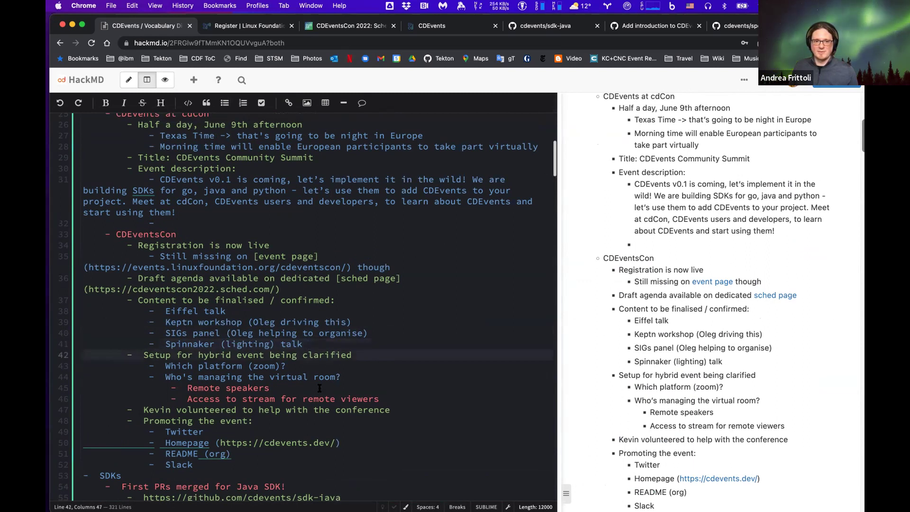
scroll(327, 374, "down", 1)
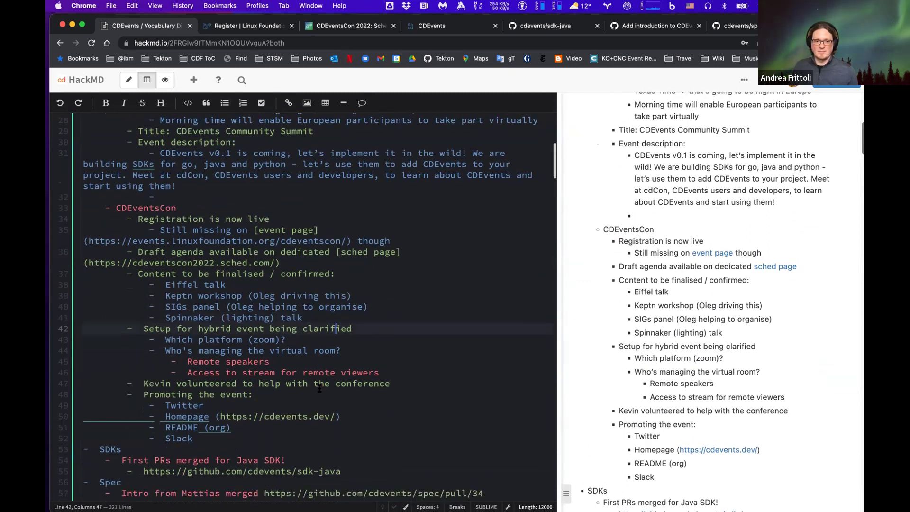
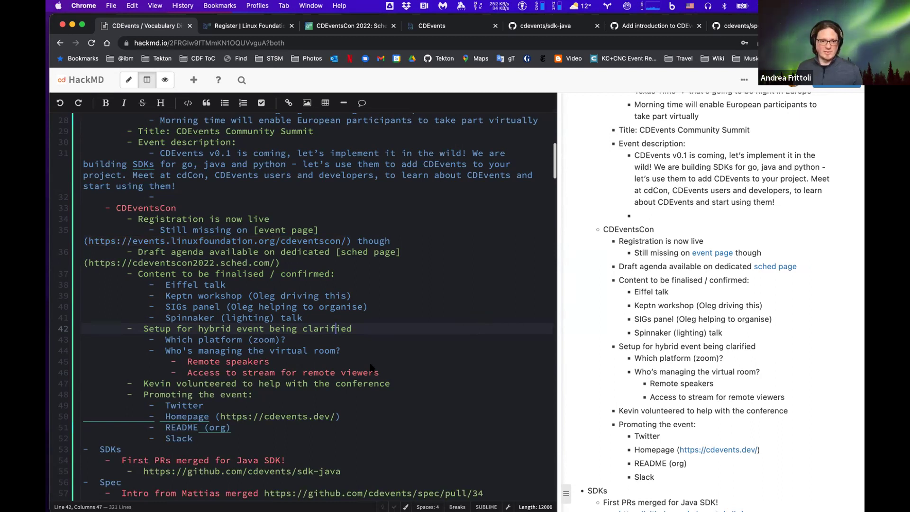
Add a bullet under SDKs, at the level of the Java SDK item, reading "Eventually it would be good to use the SDKs to send CDEvents for our own automation".
scroll(371, 367, "down", 3)
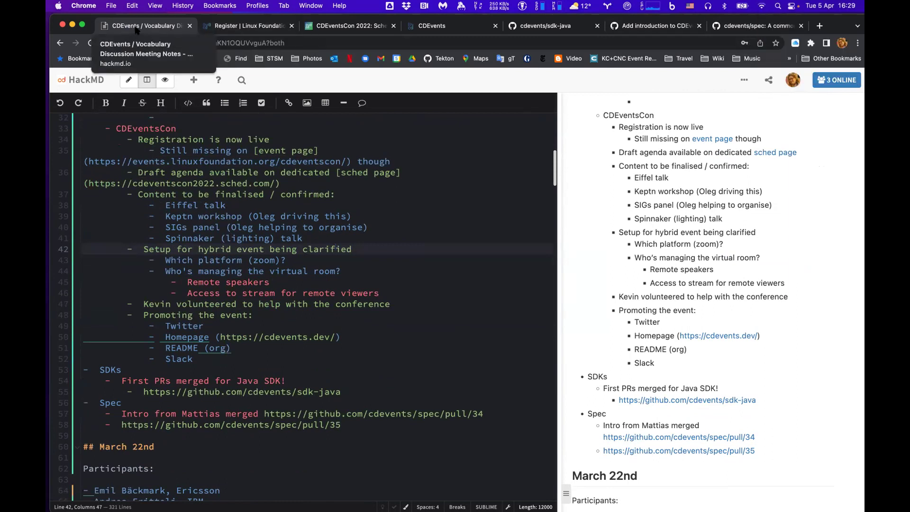
left_click(387, 389)
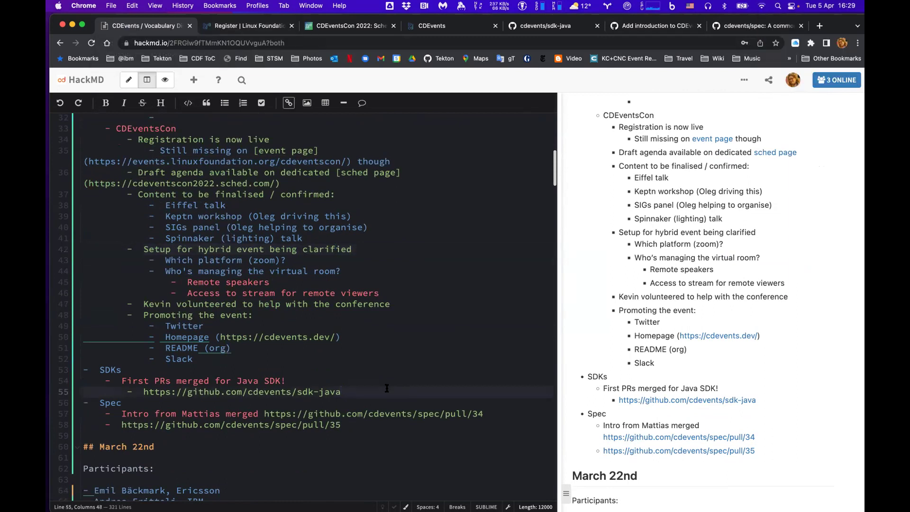
key("Return")
key("shift+Tab")
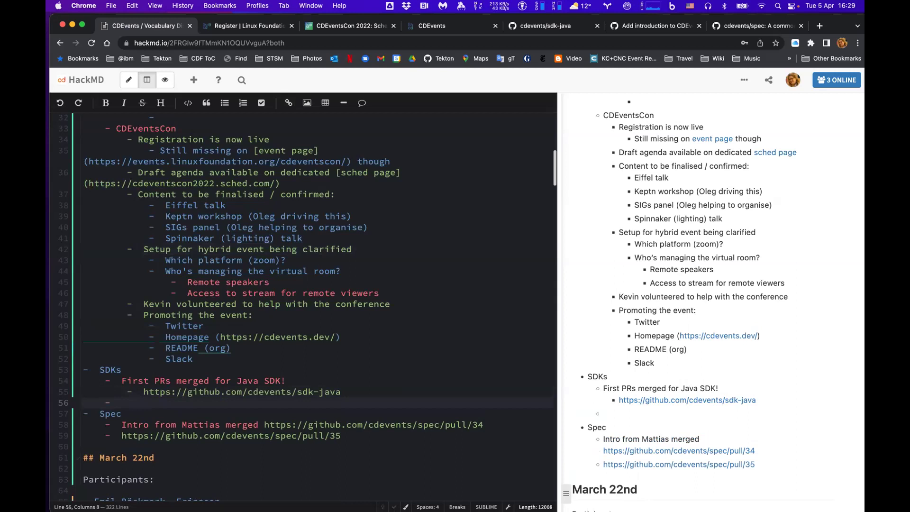
type("Eventually it would be")
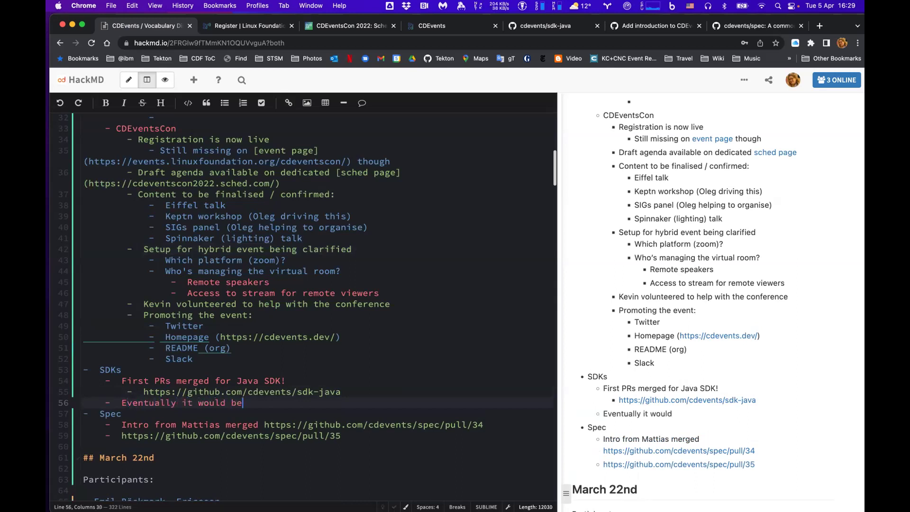
type(" good to u")
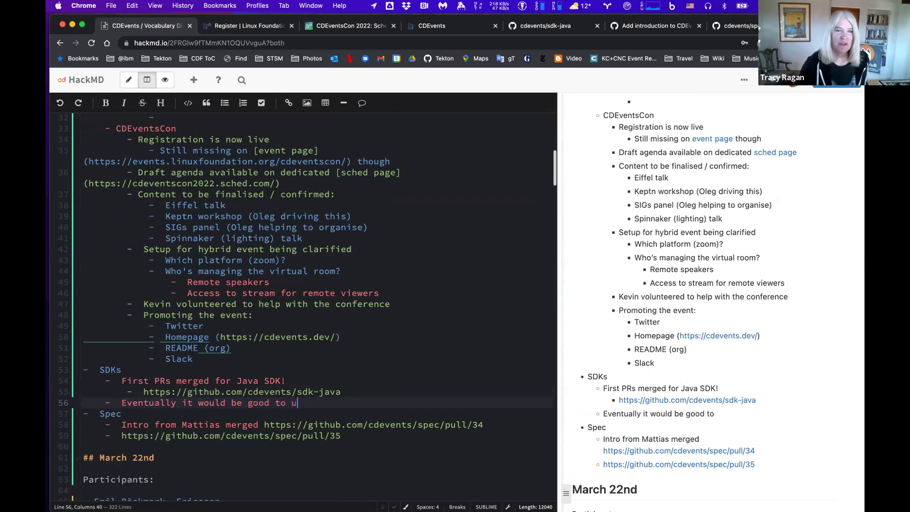
type("se the")
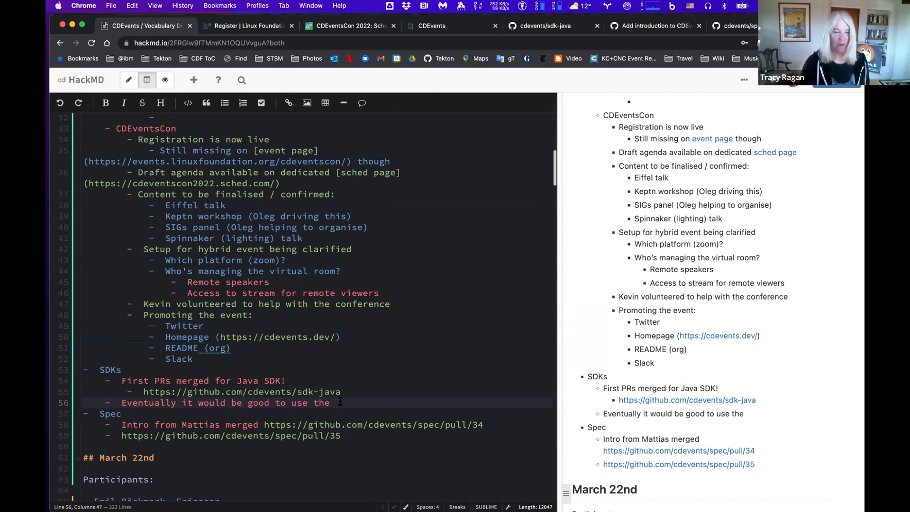
type("SD")
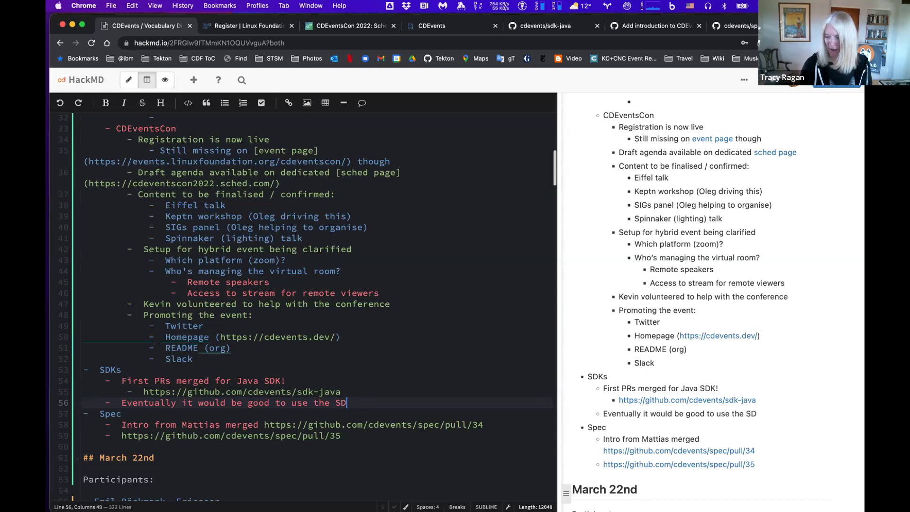
type("Ks to eend ")
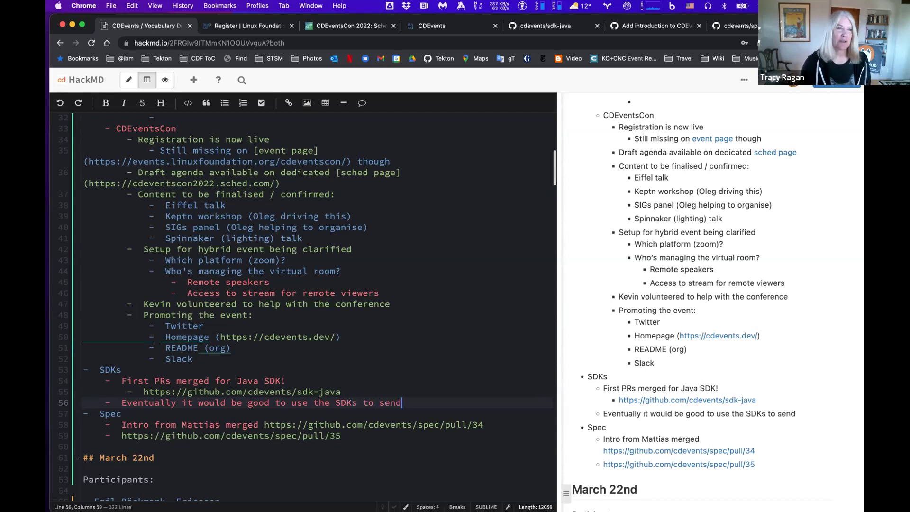
type("CDEvents")
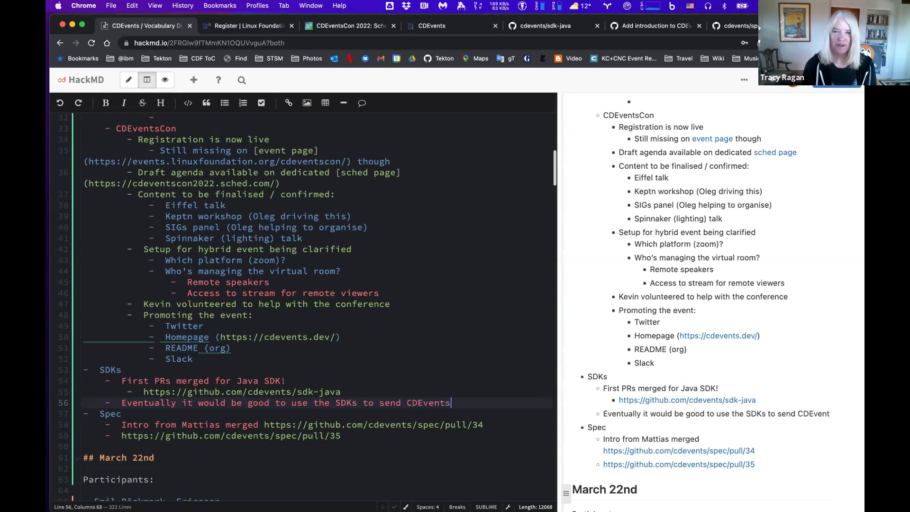
type(" for our own automation")
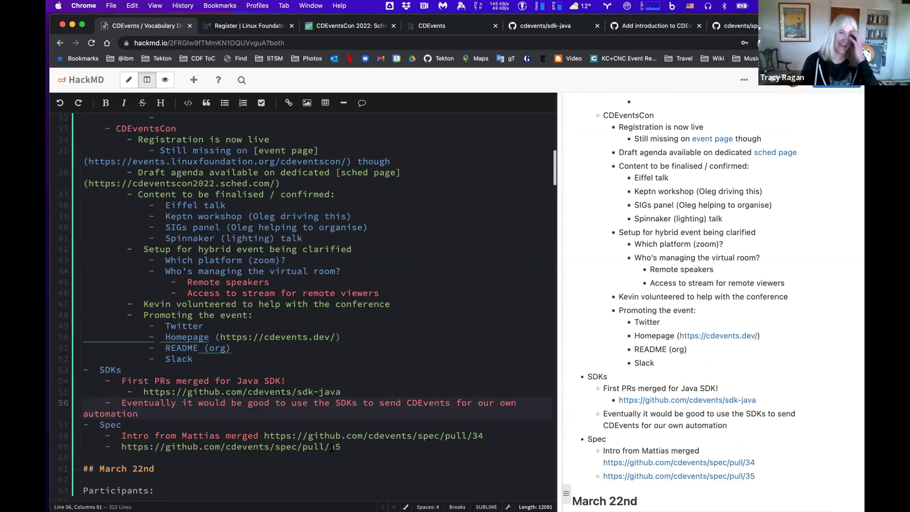
left_click(368, 446)
left_click_drag(143, 414, 121, 403)
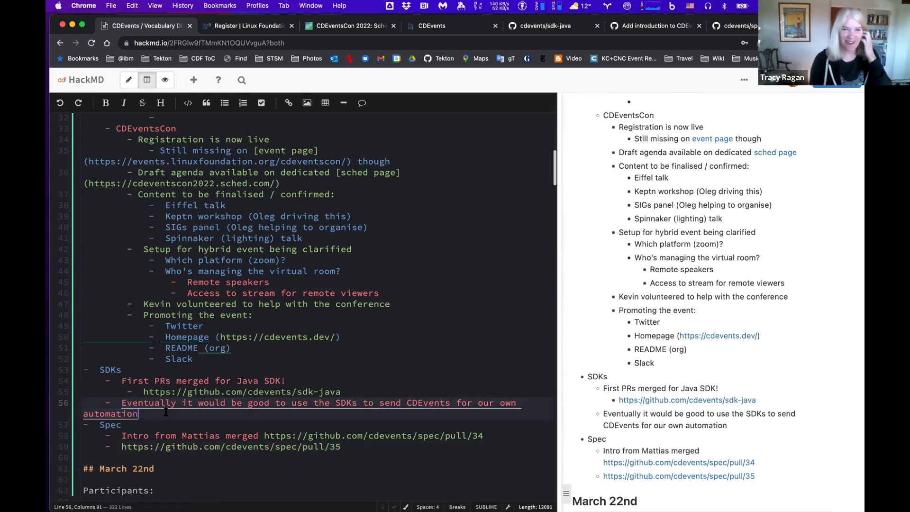
triple_click(477, 434)
left_click(497, 436)
scroll(474, 417, "down", 5)
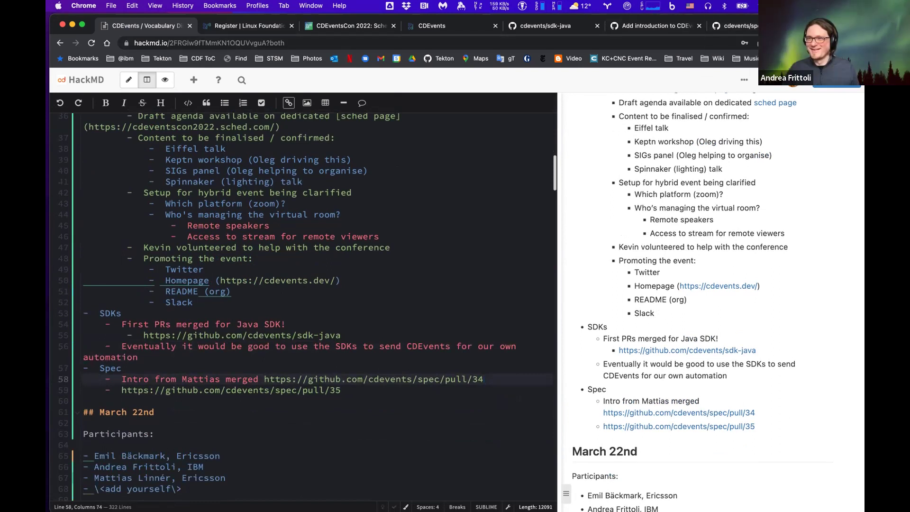
left_click_drag(359, 389, 122, 390)
key("cmd+c")
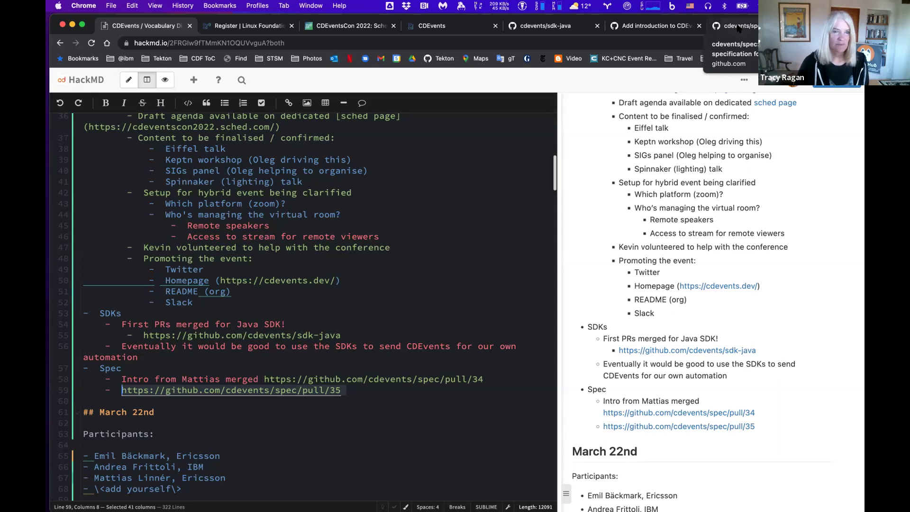
left_click(738, 28)
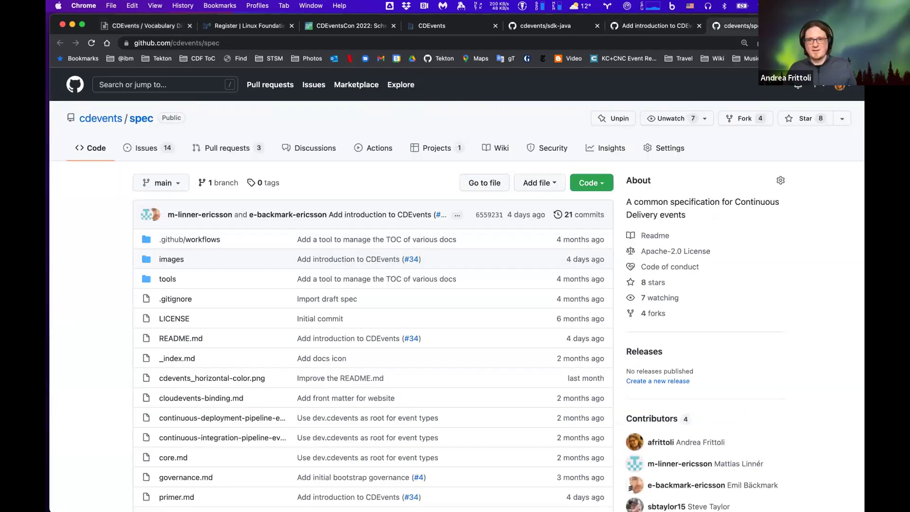
key("cmd+t")
key("cmd+v")
key("Return")
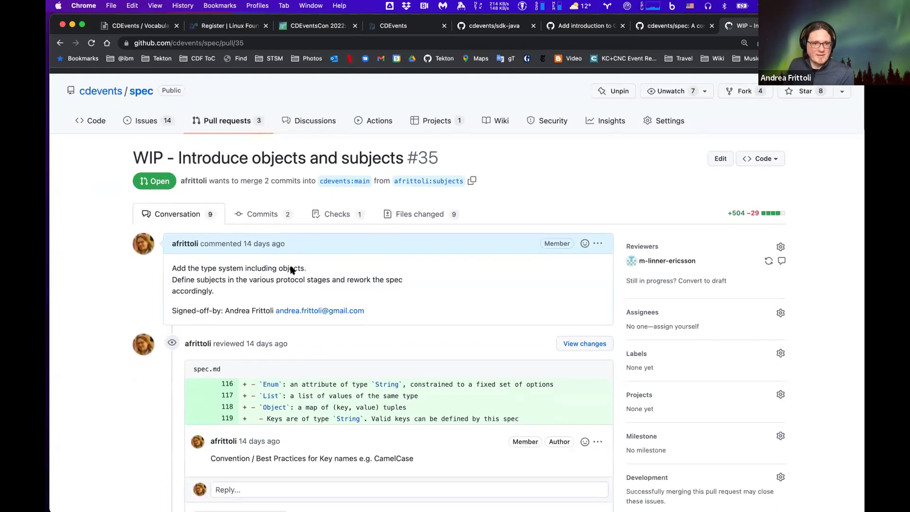
Open the pull request's changed files and skim the diffs of cloudevents-binding.md, core.md and the JSON schemas.
left_click_drag(178, 185, 394, 182)
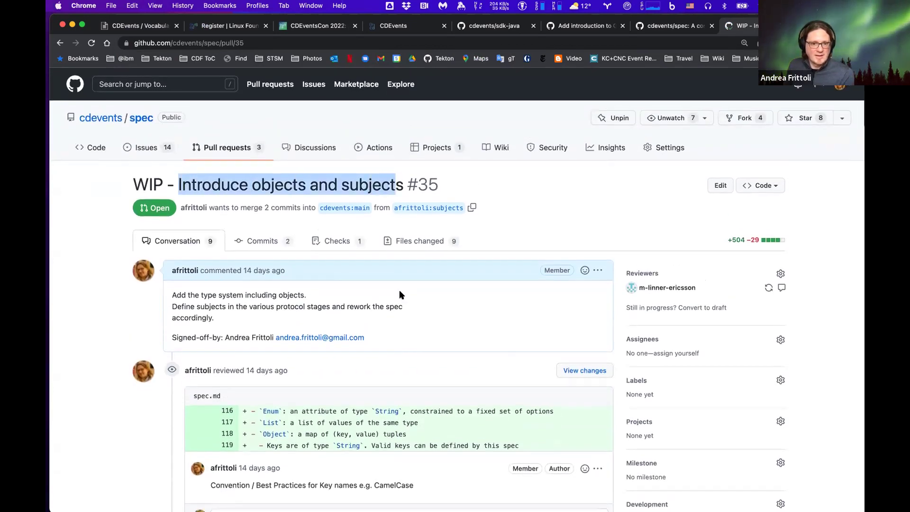
scroll(399, 291, "down", 5)
scroll(399, 295, "up", 5)
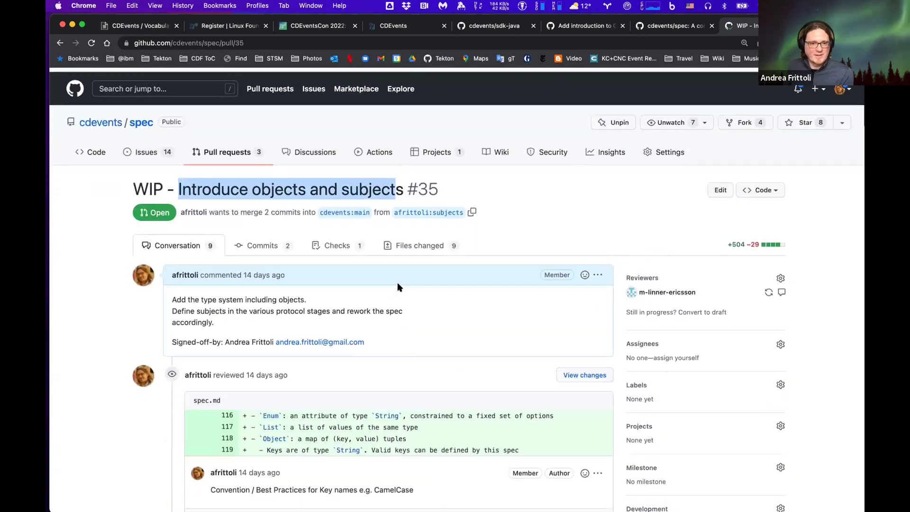
left_click(420, 245)
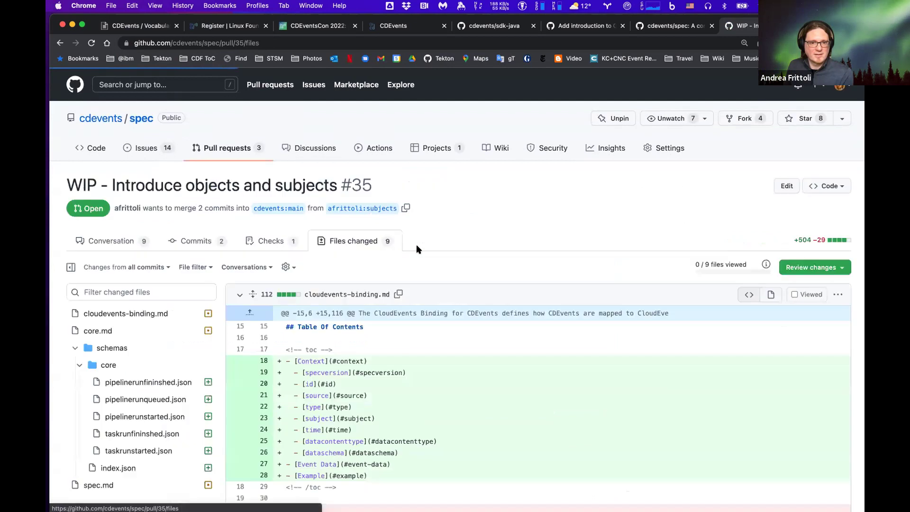
scroll(407, 252, "down", 10)
scroll(403, 254, "down", 20)
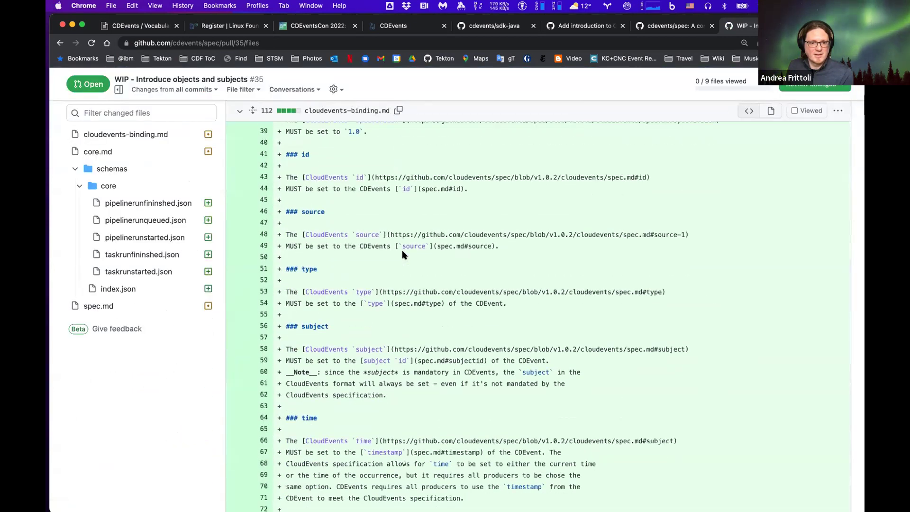
scroll(403, 254, "down", 20)
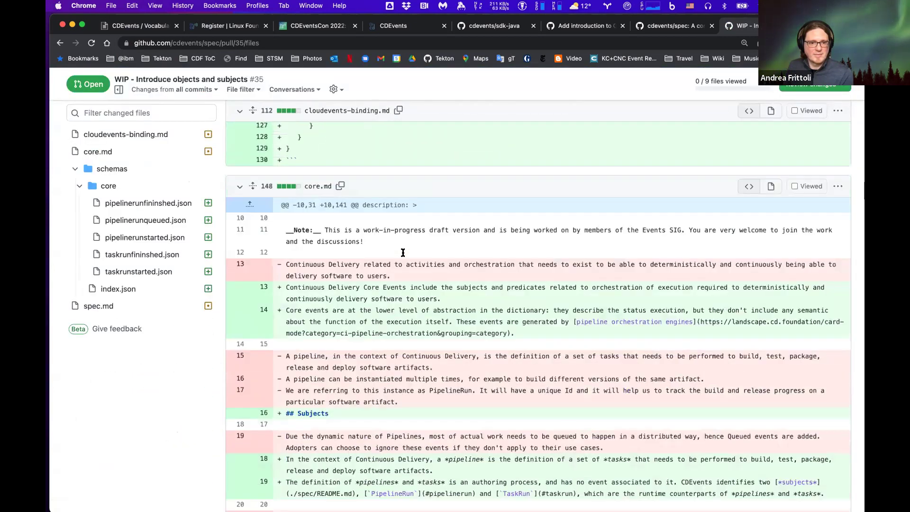
scroll(403, 254, "down", 20)
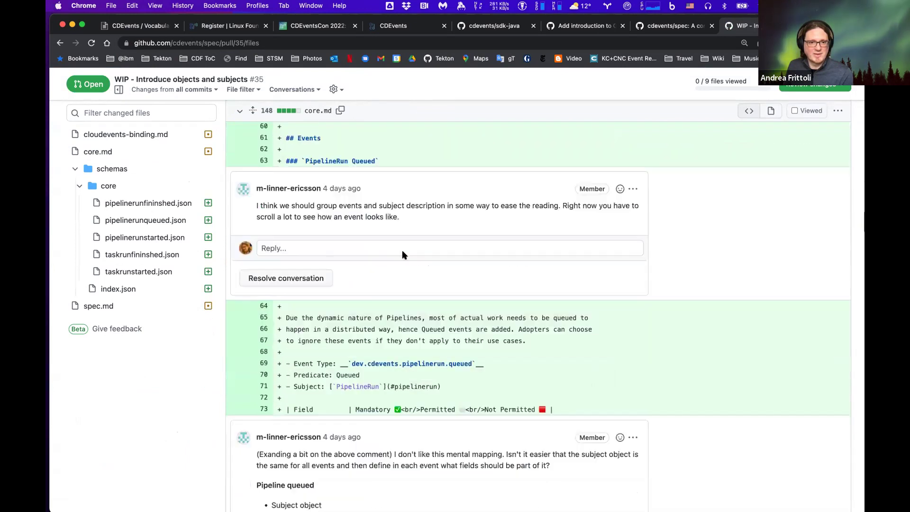
scroll(402, 255, "down", 20)
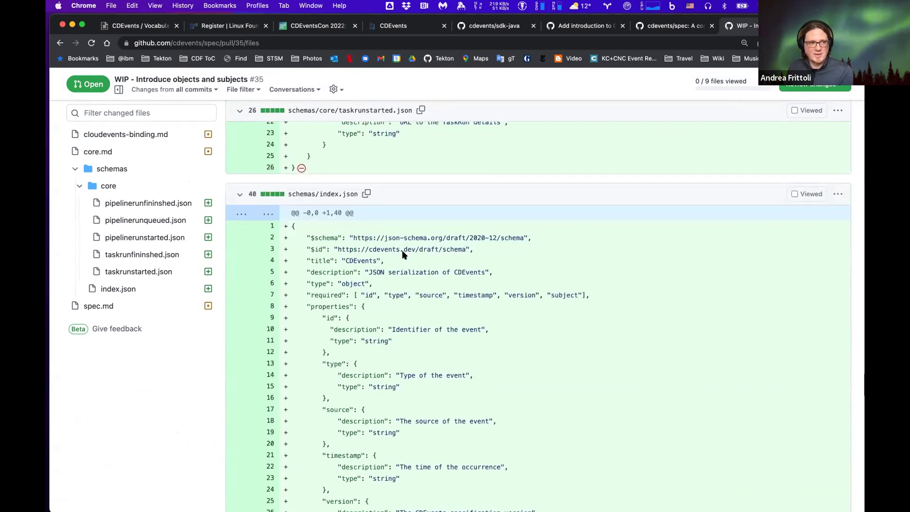
scroll(402, 255, "up", 20)
scroll(401, 255, "up", 10)
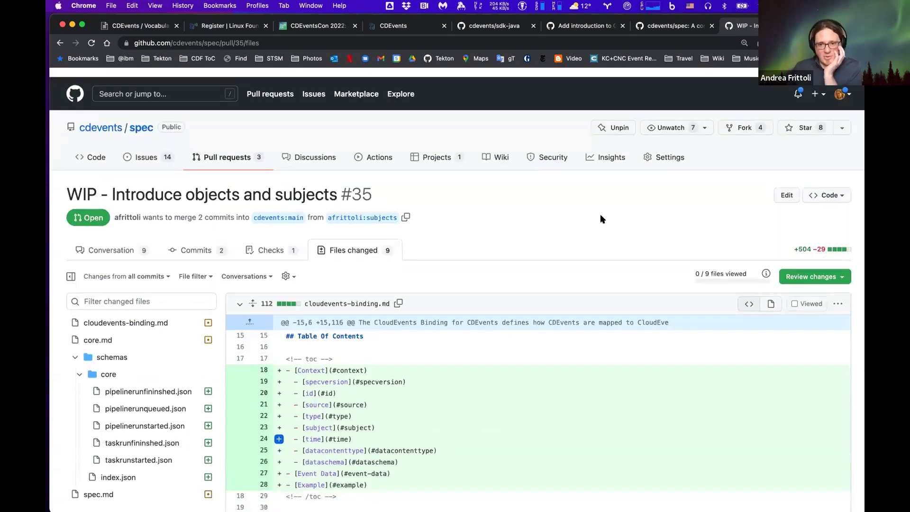
left_click(794, 294)
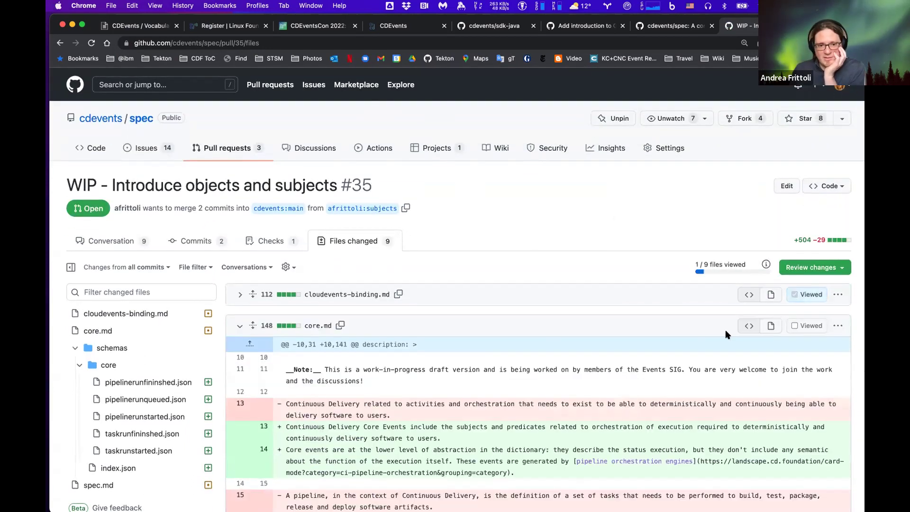
scroll(610, 384, "down", 3)
scroll(611, 387, "down", 2)
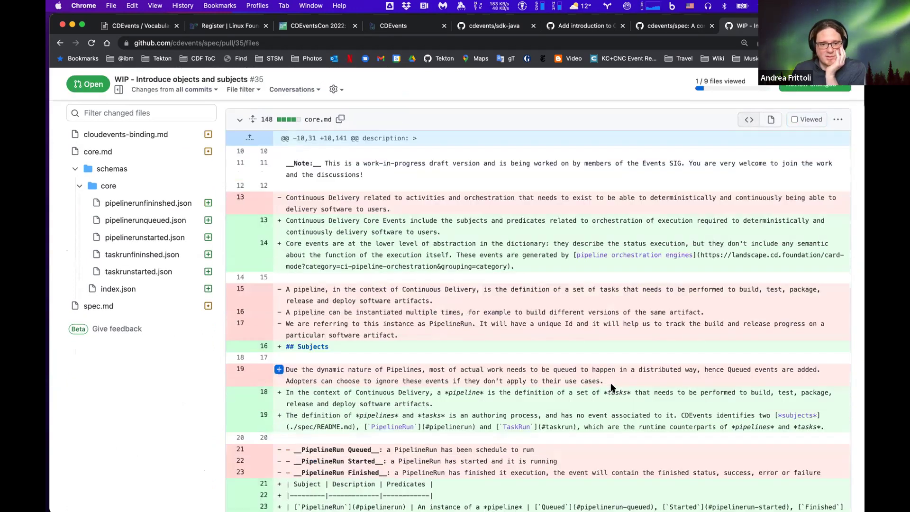
scroll(611, 382, "up", 4)
scroll(774, 249, "up", 1)
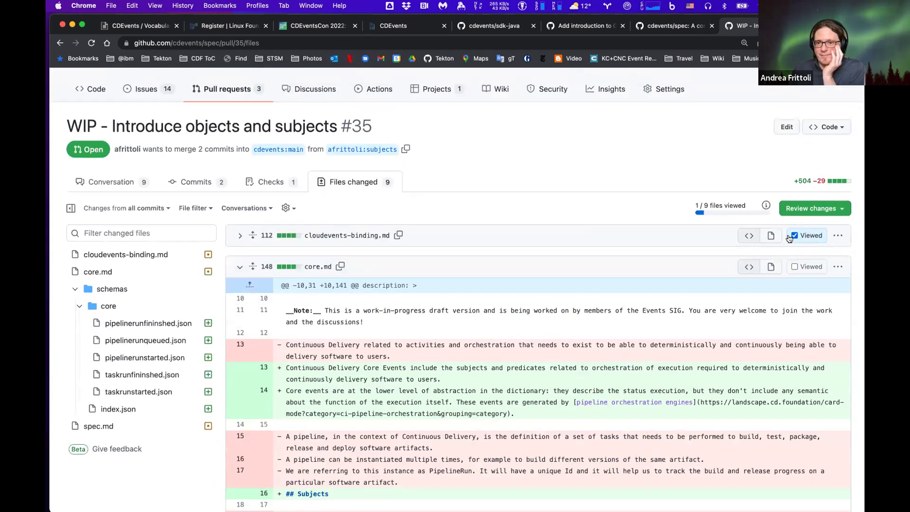
left_click(795, 236)
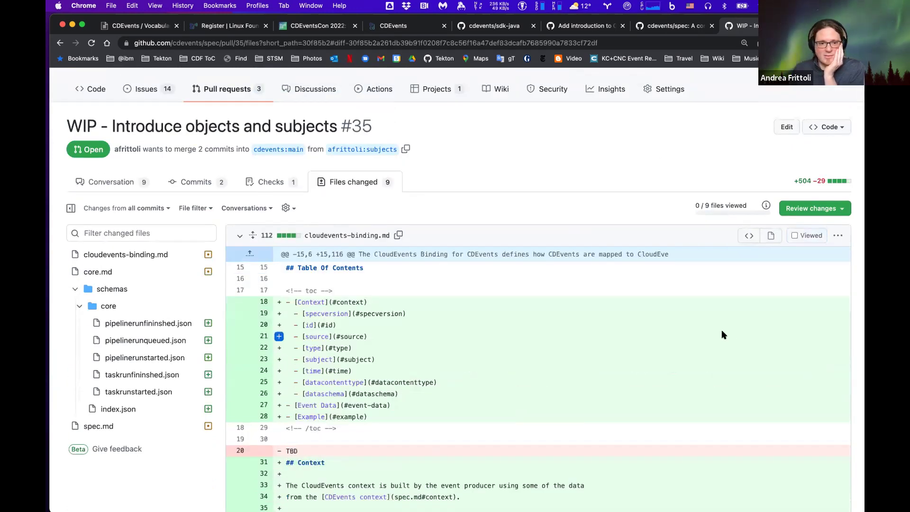
Read the rendered diff of cloudevents-binding.md, from its table of contents through the Context fields specversion to datacontenttype.
scroll(611, 327, "down", 1)
scroll(611, 328, "down", 7)
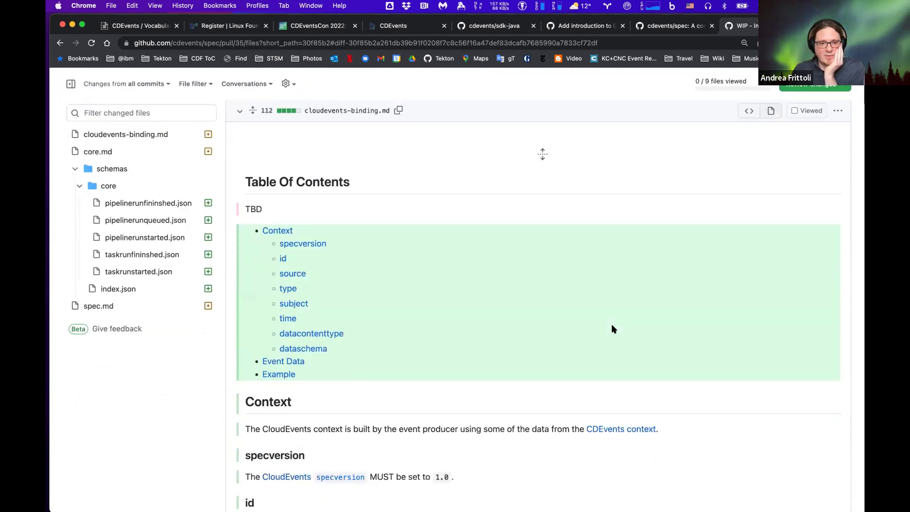
scroll(612, 328, "down", 2)
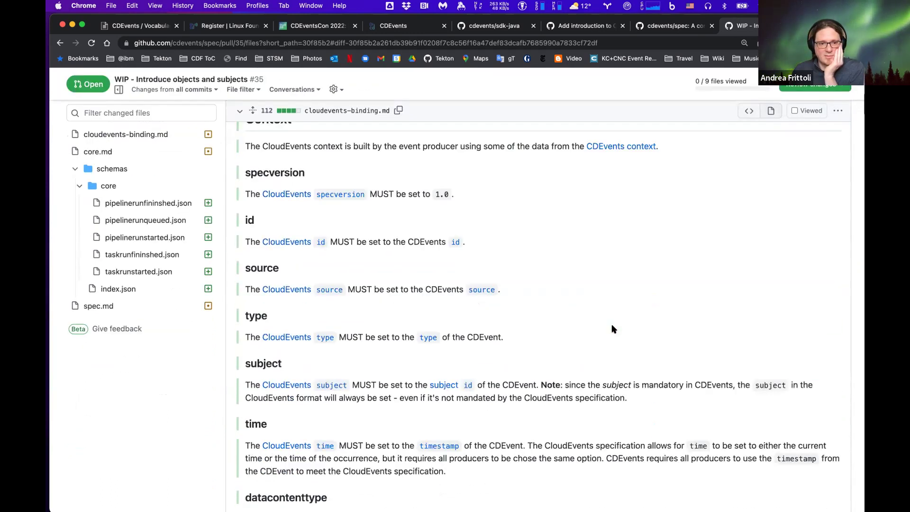
scroll(612, 328, "up", 2)
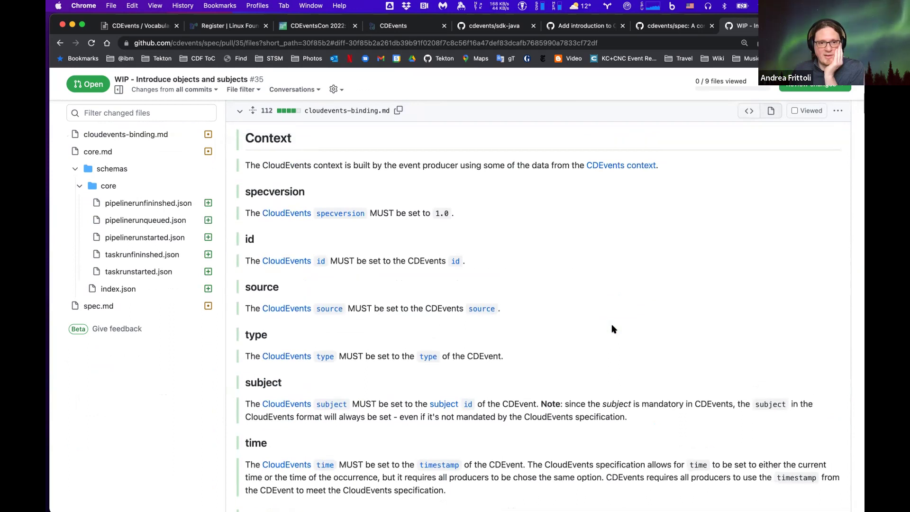
scroll(611, 328, "up", 4)
scroll(611, 329, "down", 1)
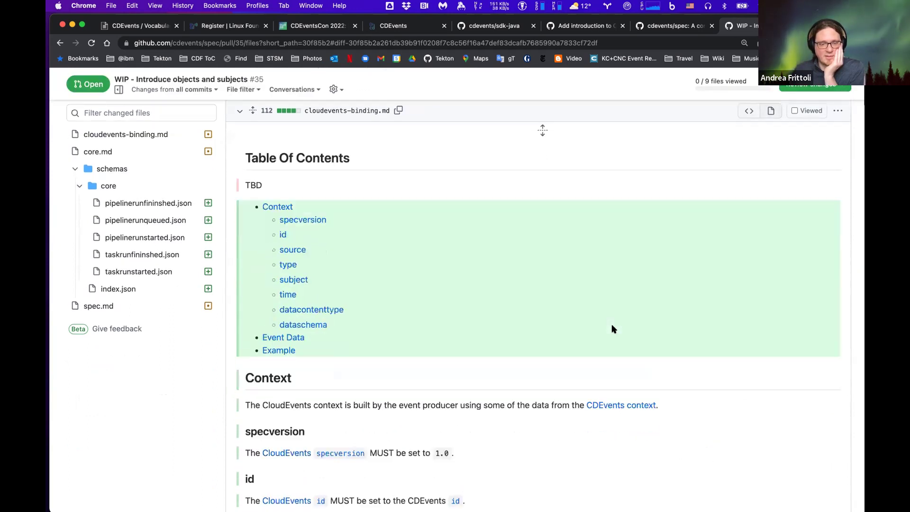
scroll(611, 329, "down", 1)
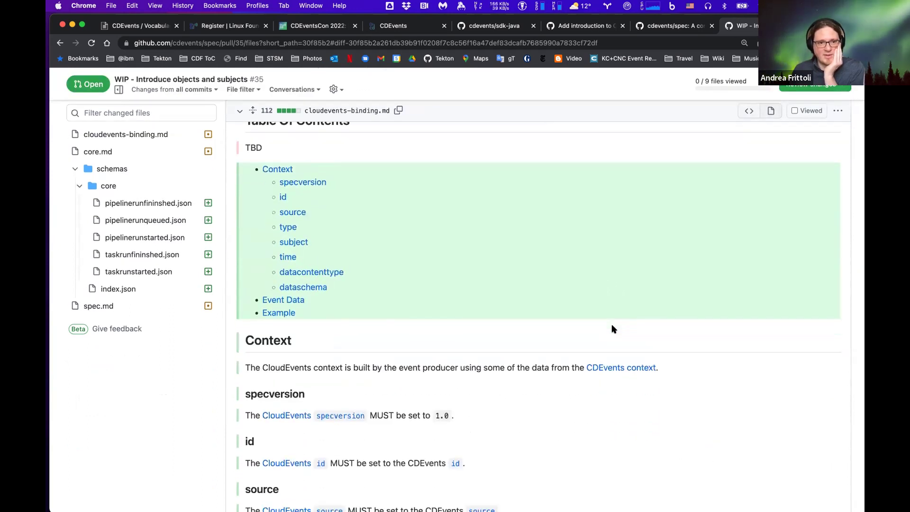
scroll(612, 327, "down", 3)
scroll(611, 328, "down", 4)
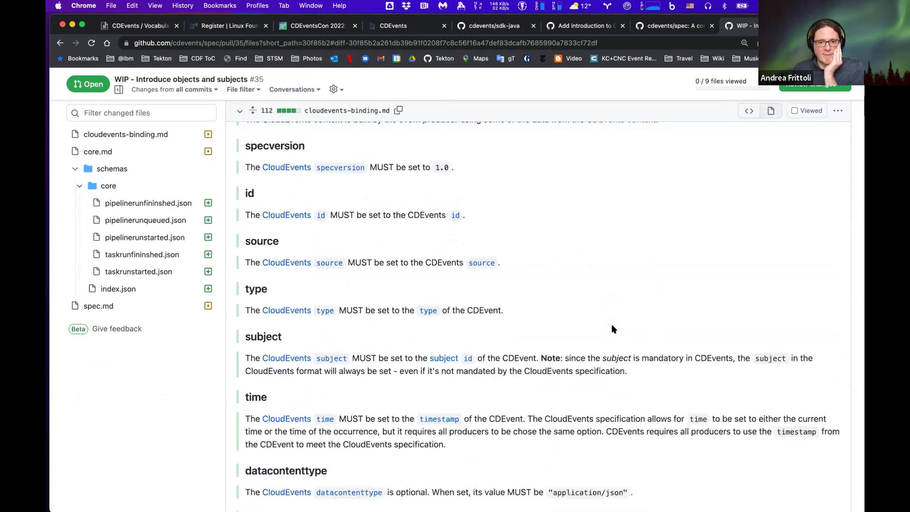
scroll(611, 329, "up", 2)
scroll(611, 329, "up", 10)
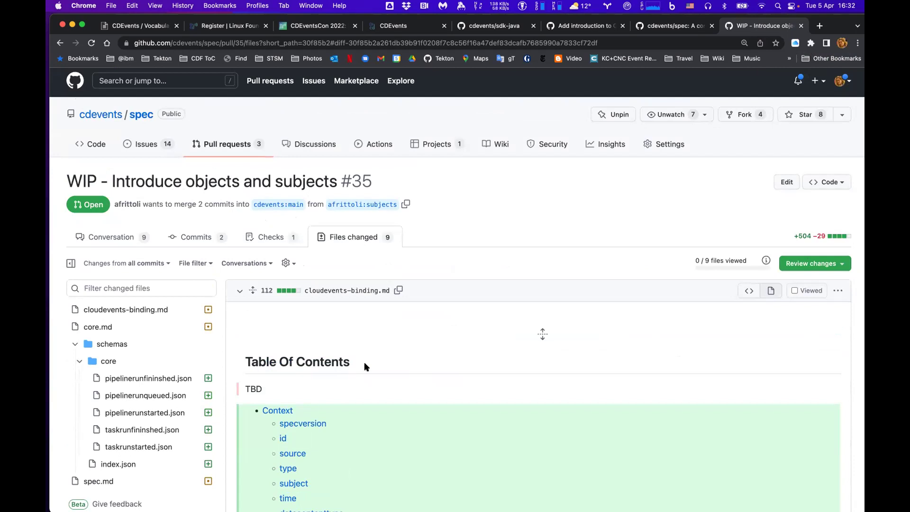
scroll(365, 363, "down", 3)
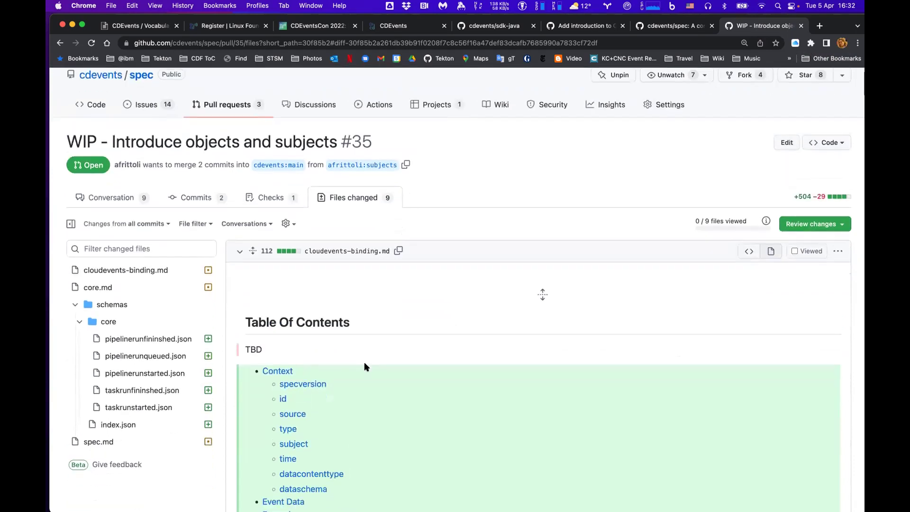
Skim the rendered cloudevents-binding.md diff from its table of contents through the Context fields, Event Data and Example.
scroll(364, 364, "down", 6)
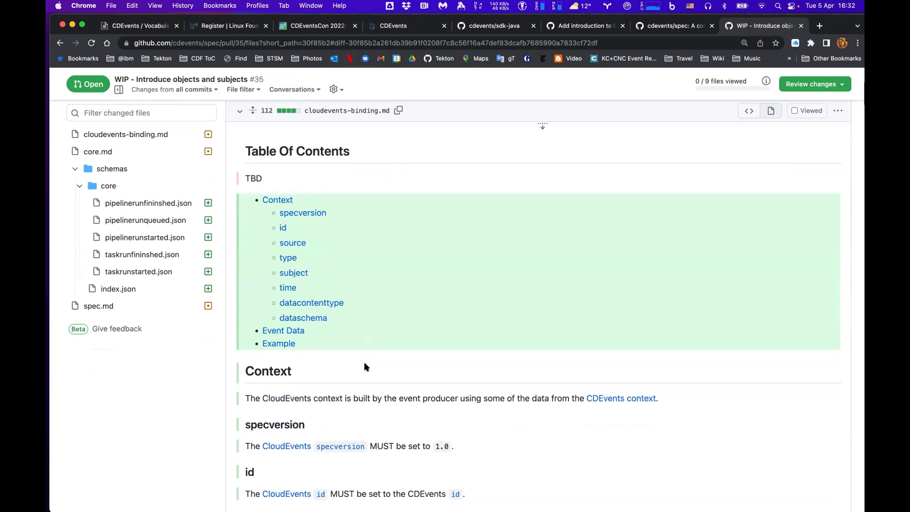
scroll(480, 287, "down", 20)
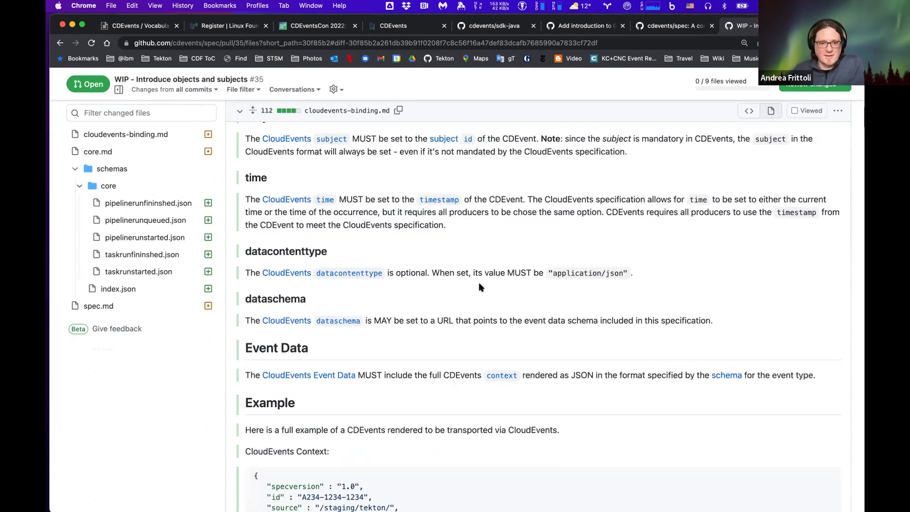
scroll(480, 286, "up", 5)
scroll(478, 286, "up", 10)
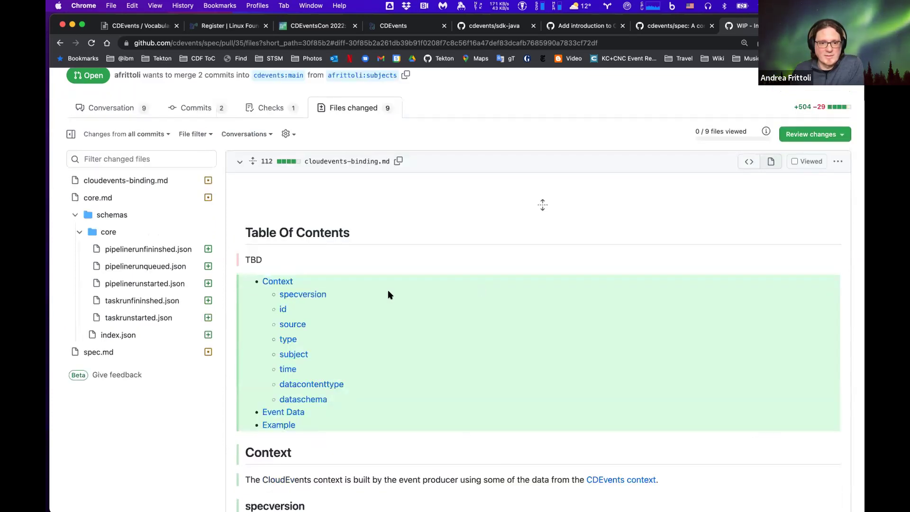
scroll(418, 306, "down", 10)
scroll(419, 310, "down", 10)
scroll(418, 310, "down", 10)
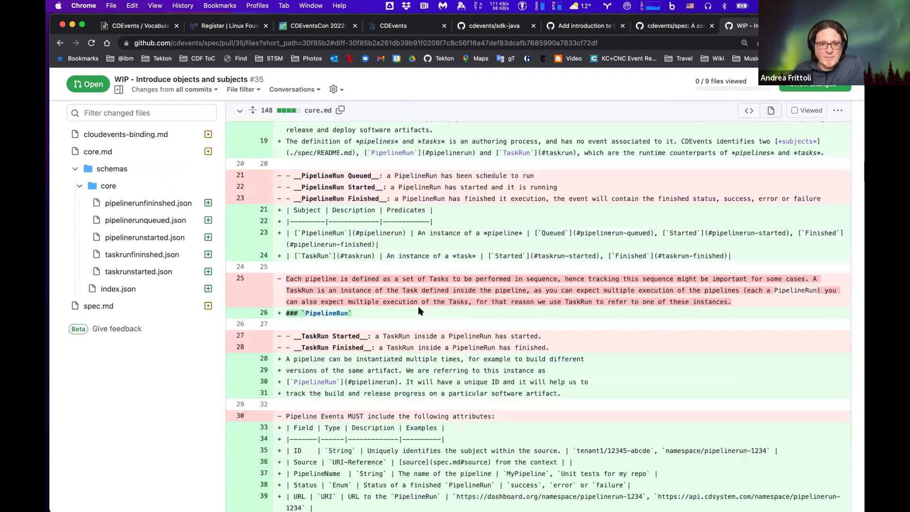
Read the source diff of core.md, covering its introduction, the Subjects section, the PipelineRun and TaskRun definitions and the review comment on grouping events.
scroll(418, 311, "up", 8)
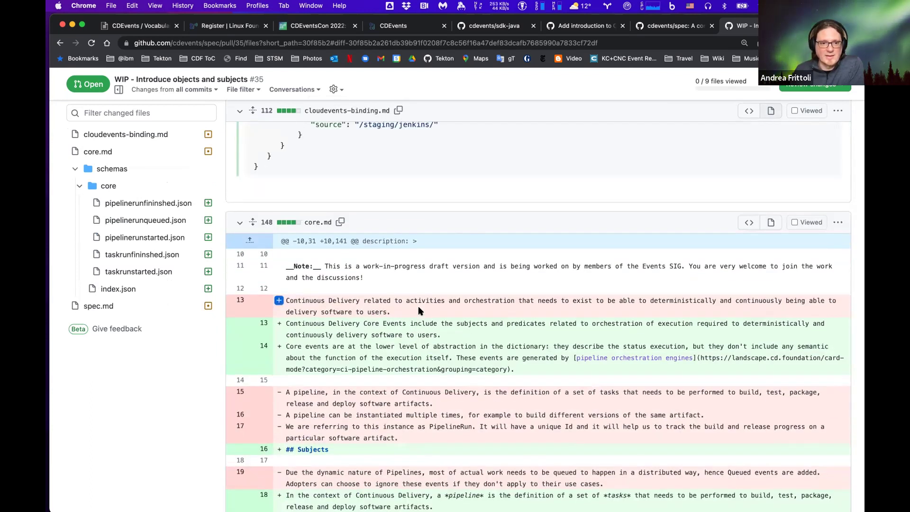
scroll(419, 310, "down", 2)
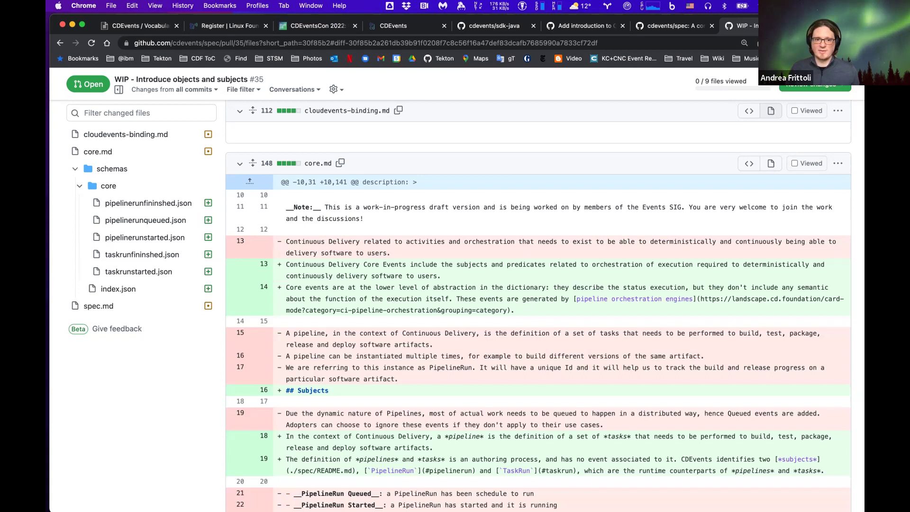
scroll(515, 376, "down", 1)
scroll(515, 375, "down", 3)
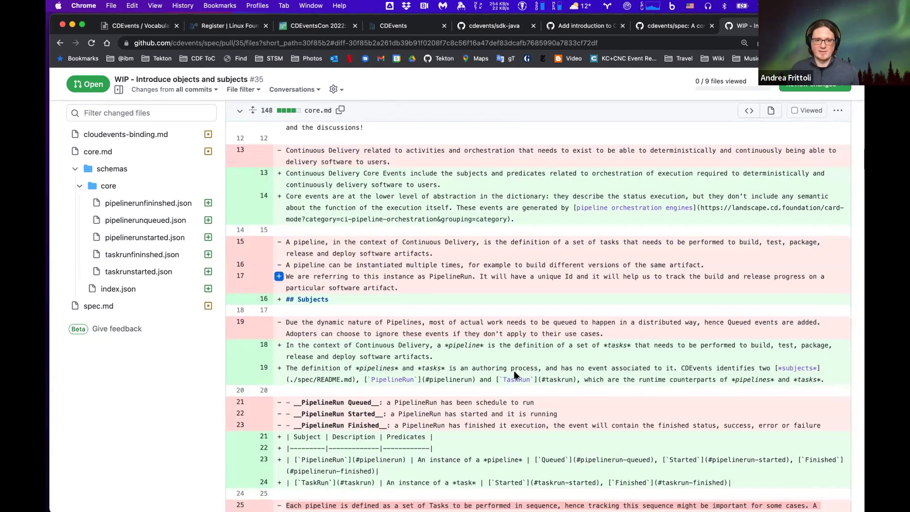
scroll(515, 375, "down", 3)
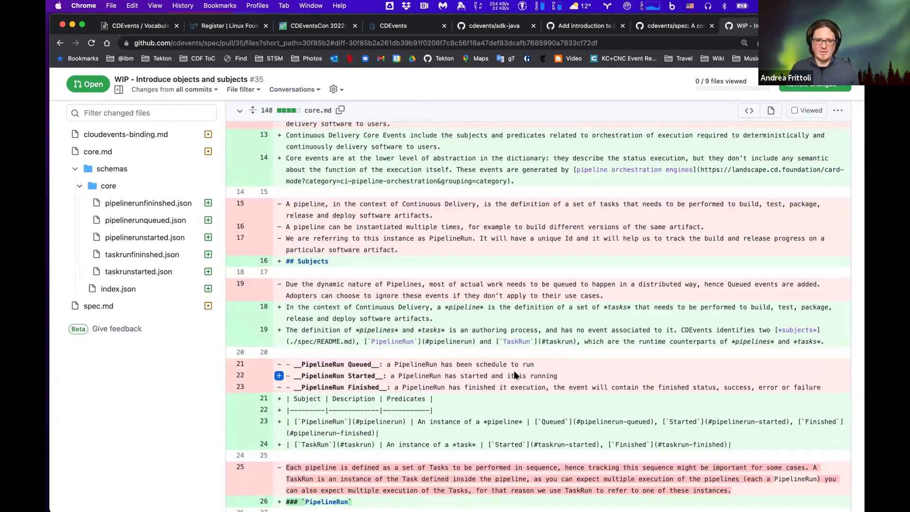
scroll(516, 375, "up", 1)
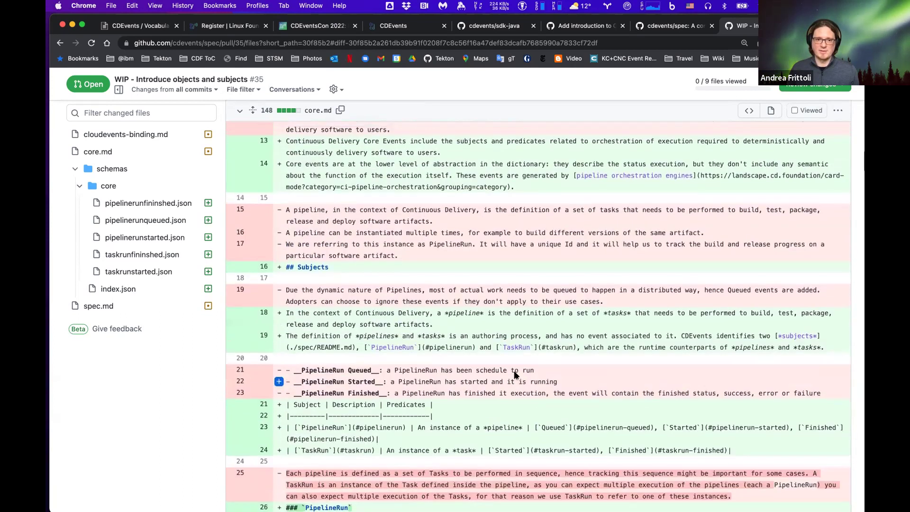
scroll(516, 376, "down", 3)
scroll(516, 376, "down", 15)
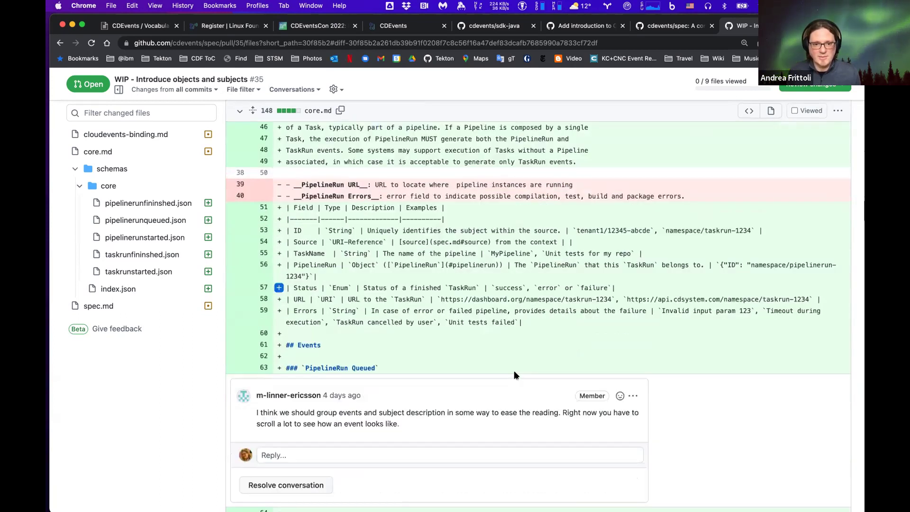
scroll(515, 375, "up", 3)
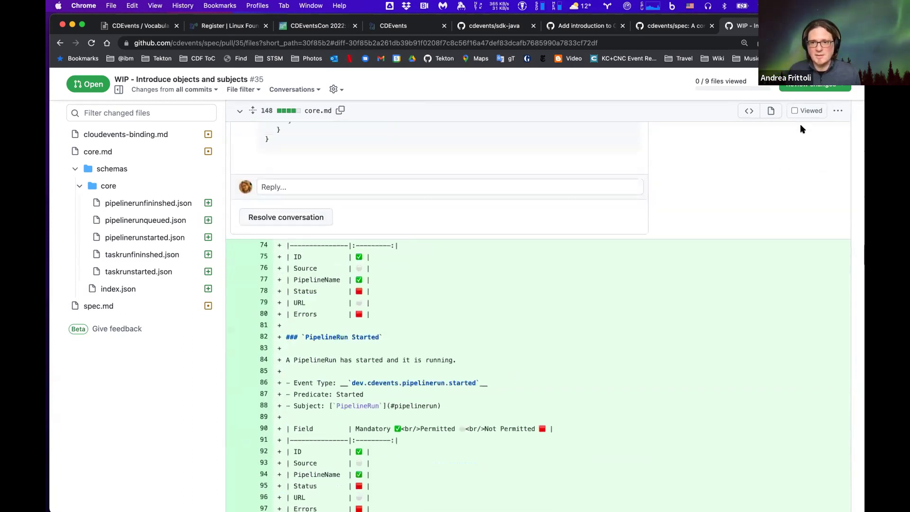
Display core.md as a rendered diff and look over the PipelineRun Queued and PipelineRun Started event tables.
left_click(771, 112)
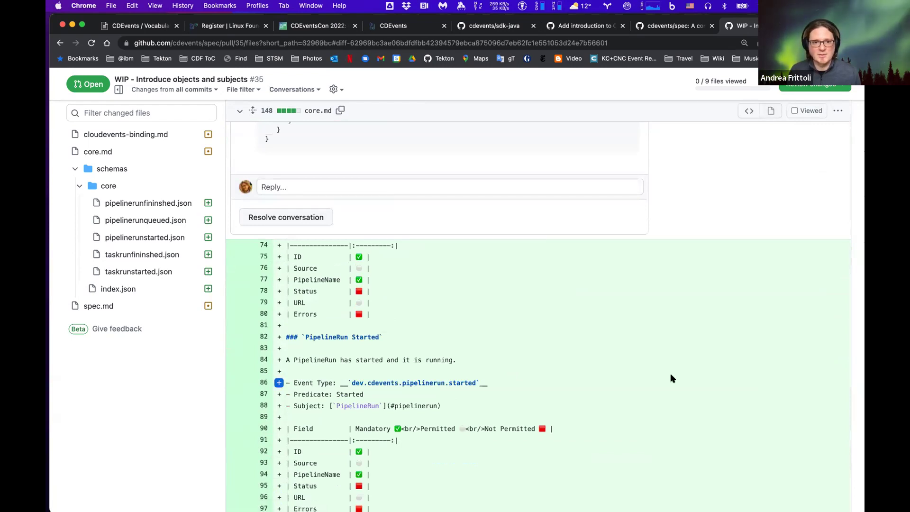
scroll(672, 378, "up", 10)
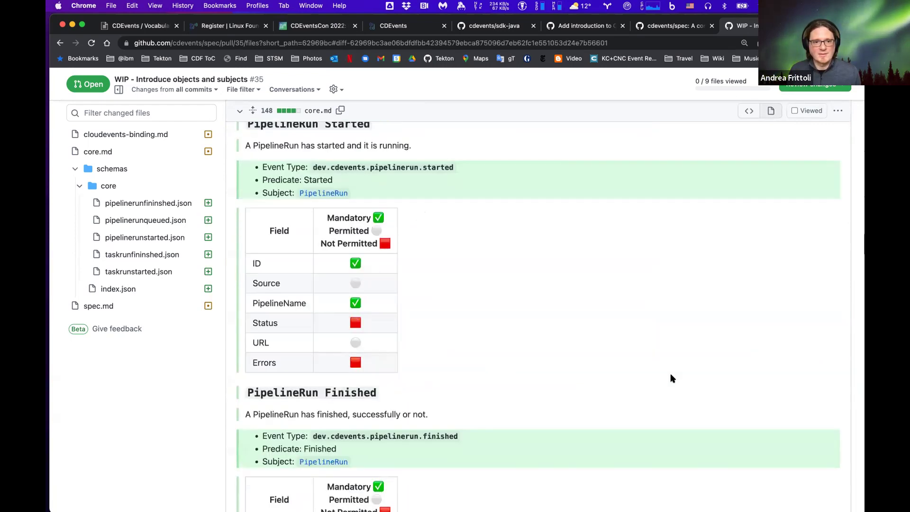
scroll(672, 377, "down", 2)
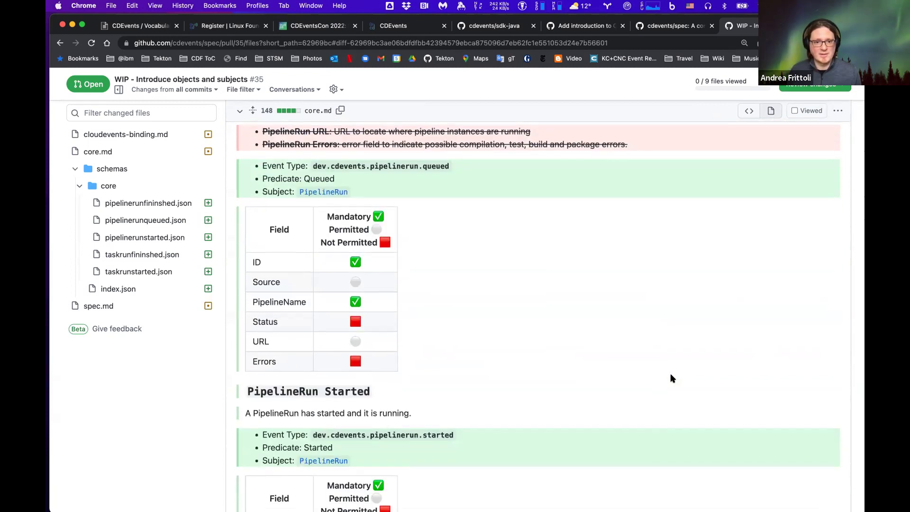
scroll(671, 377, "down", 1)
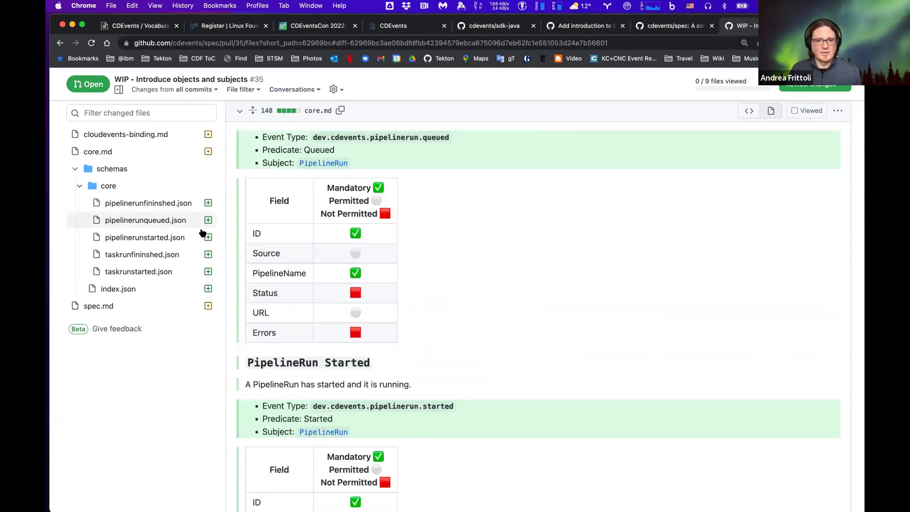
Examine the PipelineRun and TaskRun subject field tables in core.md, highlighting the PipelineName field.
scroll(293, 221, "up", 8)
scroll(293, 222, "up", 6)
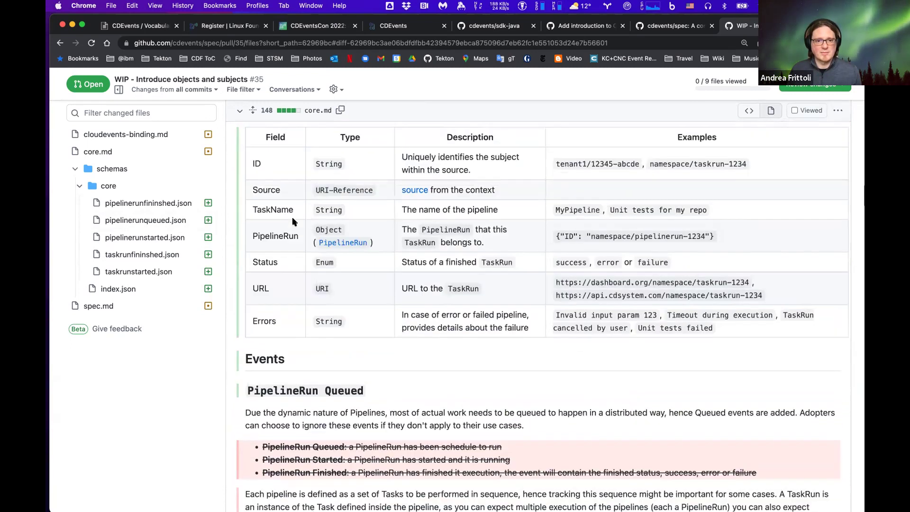
scroll(293, 222, "up", 3)
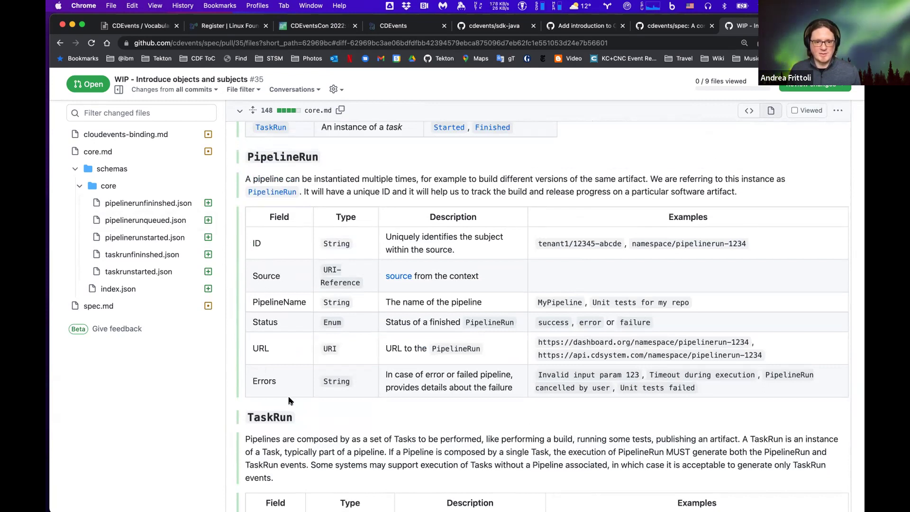
scroll(283, 377, "down", 3)
scroll(283, 378, "down", 2)
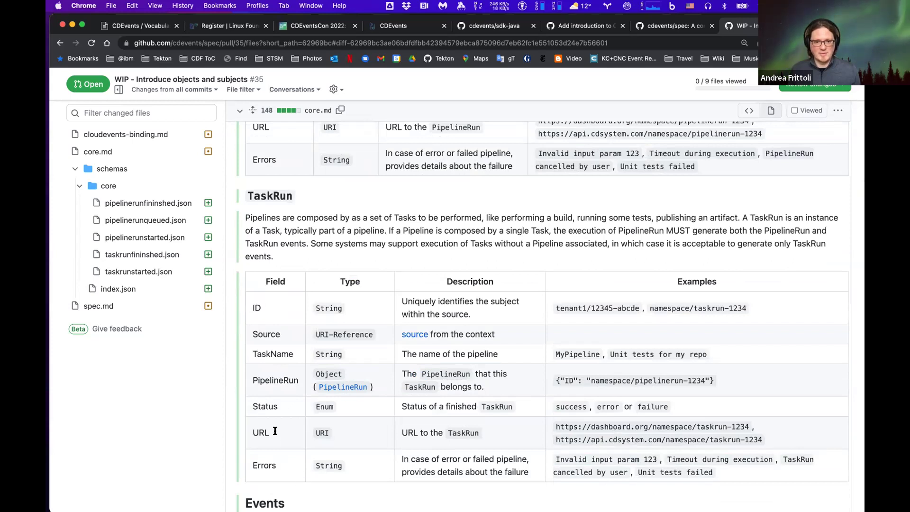
scroll(270, 298, "up", 1)
scroll(271, 301, "up", 3)
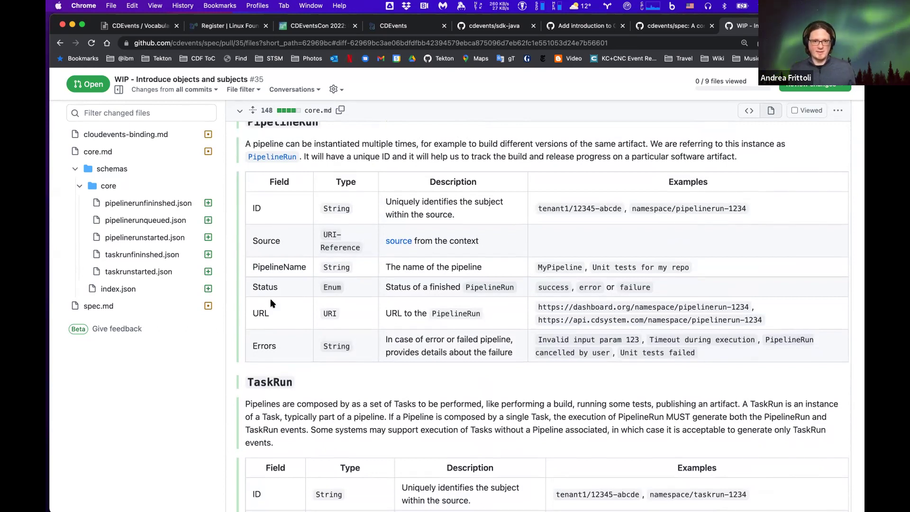
double_click(261, 263)
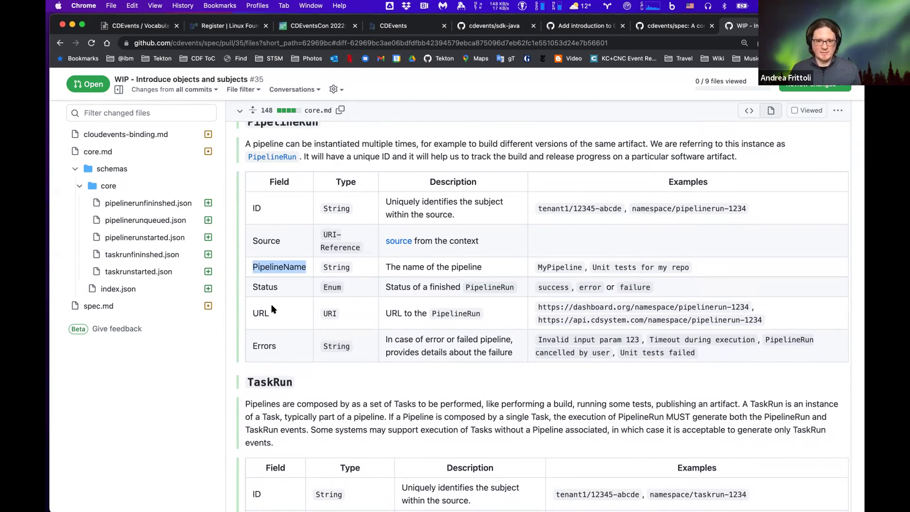
scroll(272, 306, "down", 1)
scroll(271, 306, "up", 2)
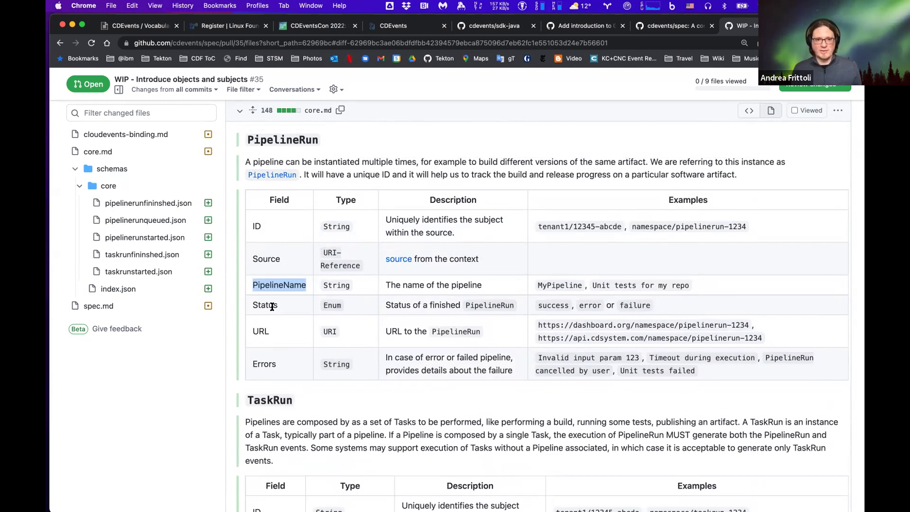
Review the PipelineRun Queued, Started and Finished event tables, highlighting Status, URL and Errors in the Finished table.
scroll(272, 305, "down", 10)
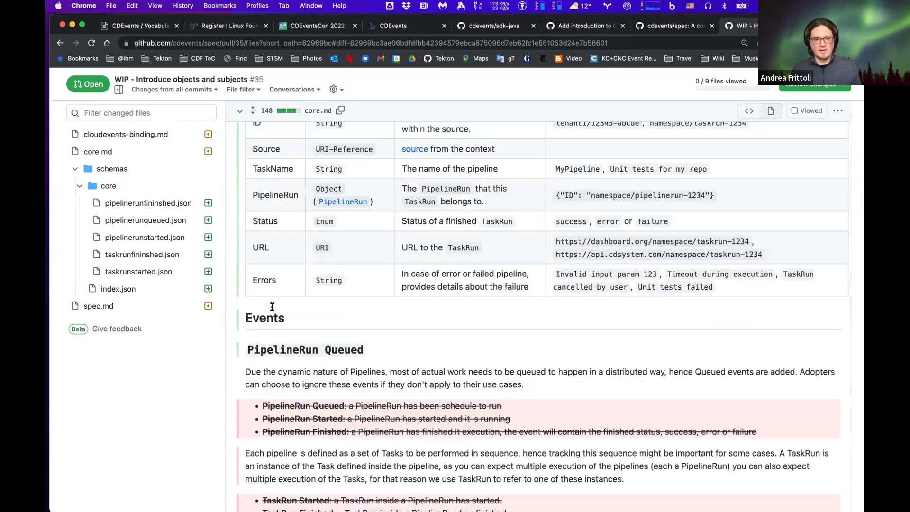
scroll(272, 306, "down", 8)
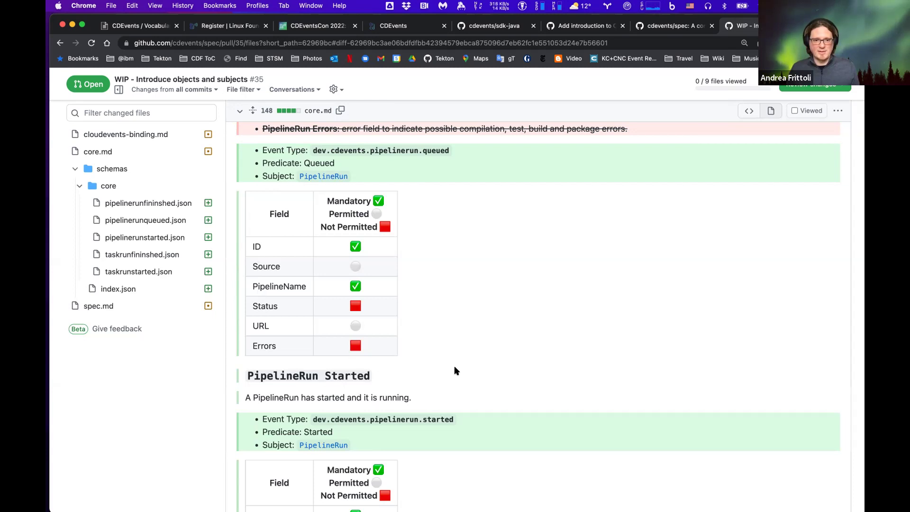
scroll(454, 366, "up", 1)
scroll(454, 366, "up", 1)
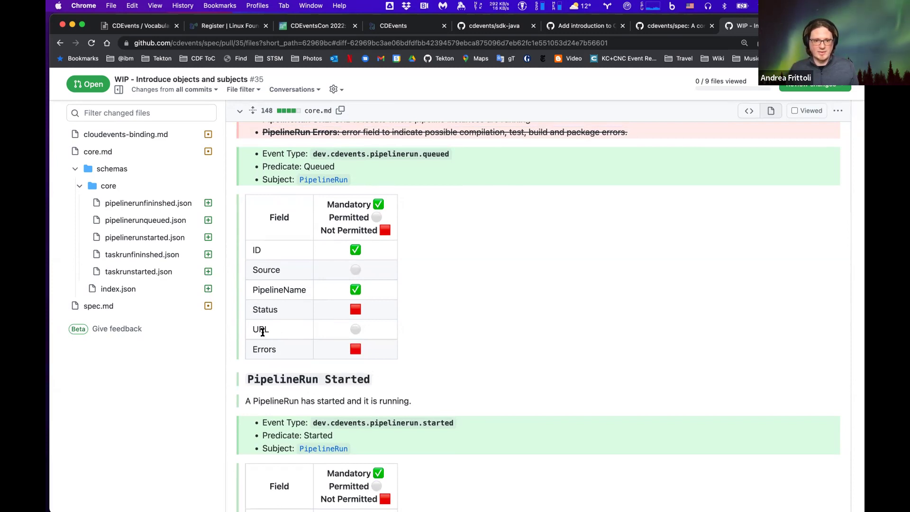
scroll(279, 362, "down", 8)
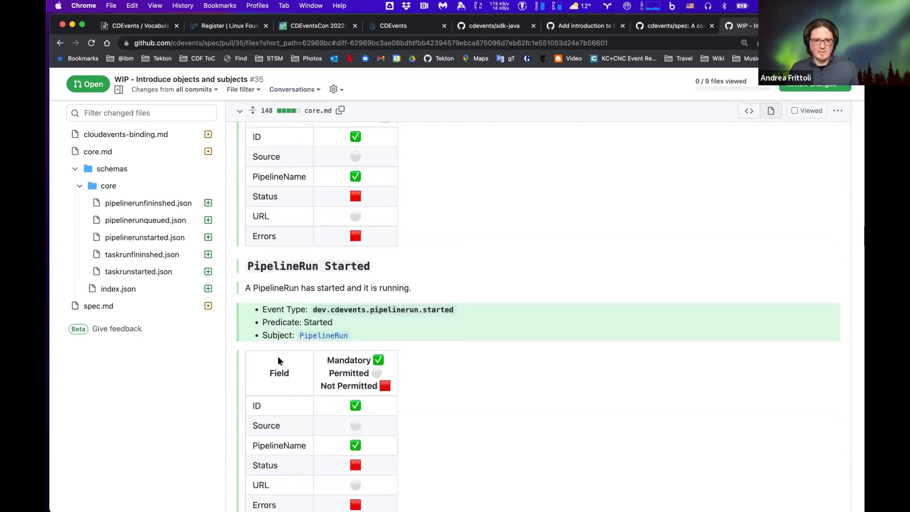
scroll(279, 361, "down", 12)
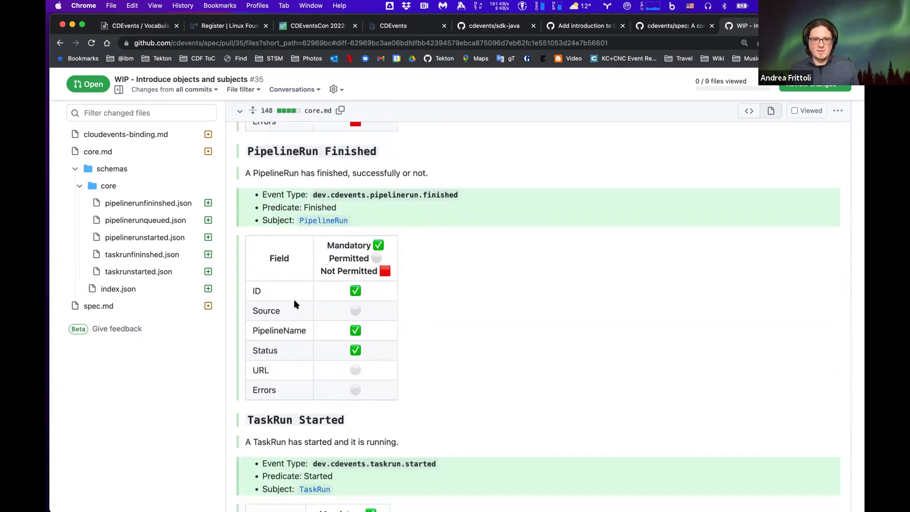
left_click_drag(253, 351, 301, 351)
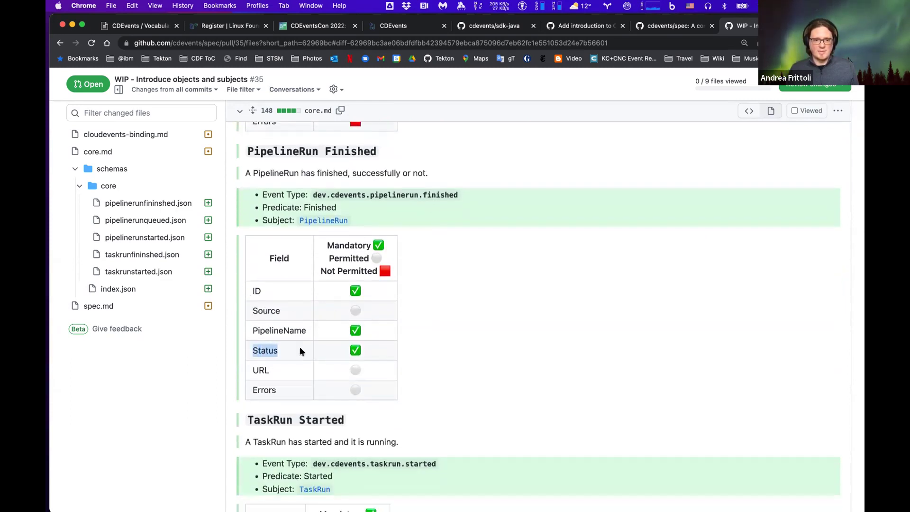
double_click(259, 370)
double_click(258, 390)
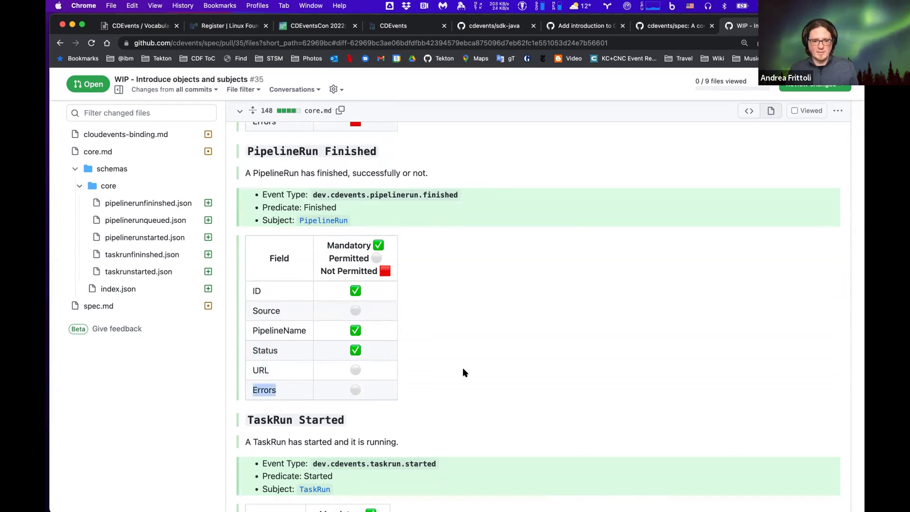
Compare the mandatory, permitted and not permitted fields of the PipelineRun Finished and TaskRun Started events.
scroll(462, 367, "down", 2)
scroll(463, 369, "down", 2)
scroll(463, 369, "up", 6)
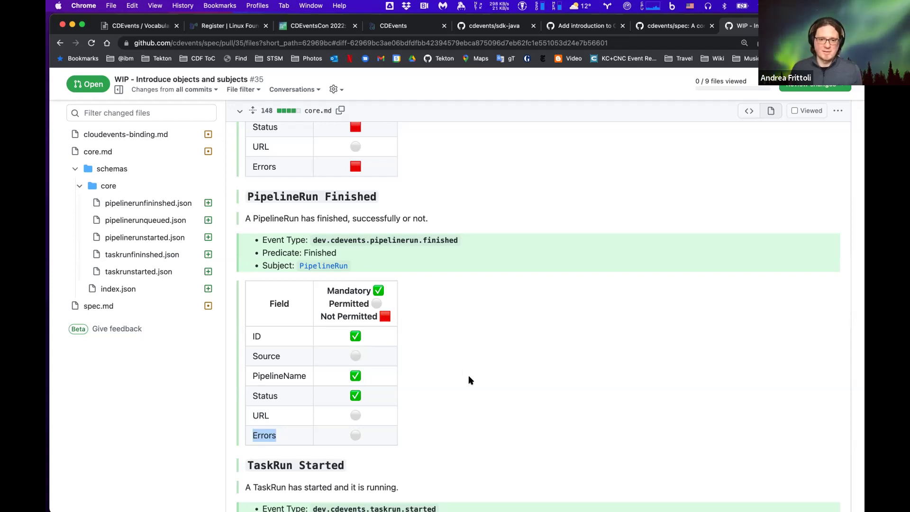
scroll(469, 380, "down", 5)
scroll(471, 382, "down", 2)
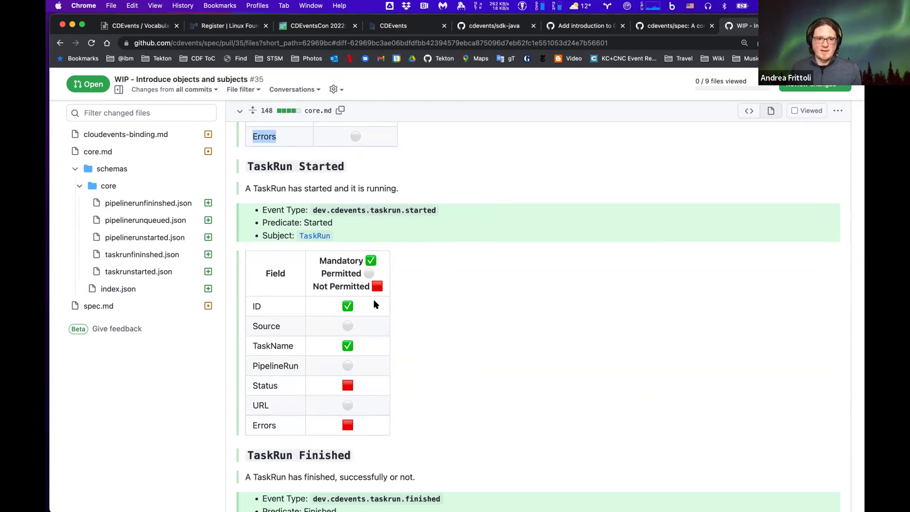
scroll(378, 325, "up", 3)
scroll(378, 320, "up", 5)
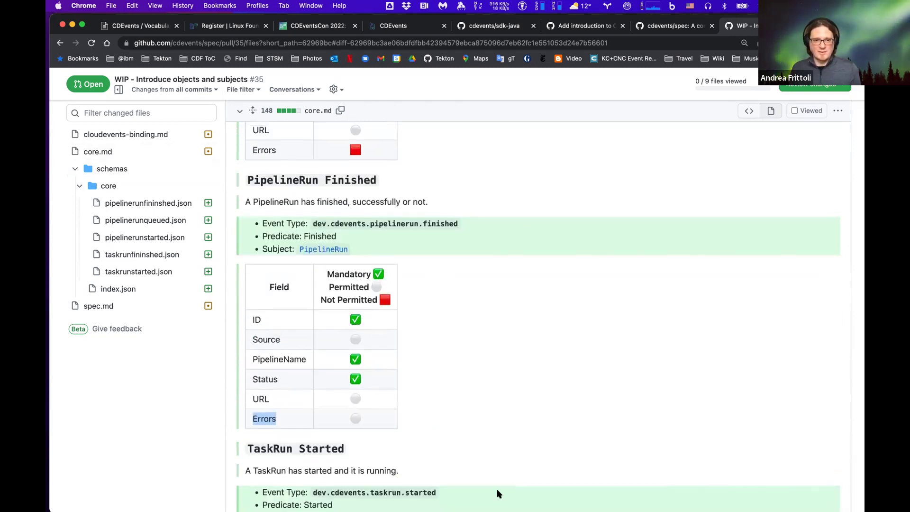
scroll(497, 492, "up", 8)
scroll(498, 492, "down", 9)
scroll(501, 490, "down", 3)
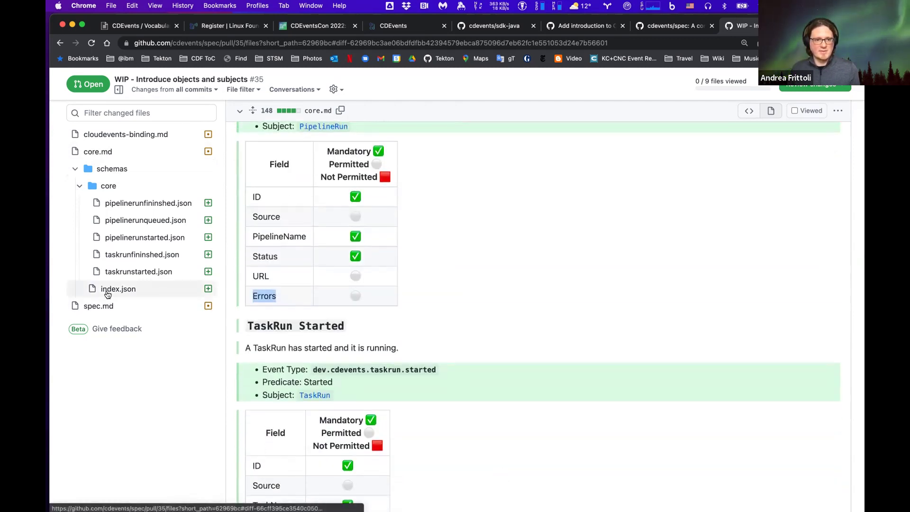
Return to cloudevents-binding.md and read how its Context section maps specversion, id, source, type, subject and time to CDEvents fields.
left_click(138, 134)
scroll(528, 365, "down", 8)
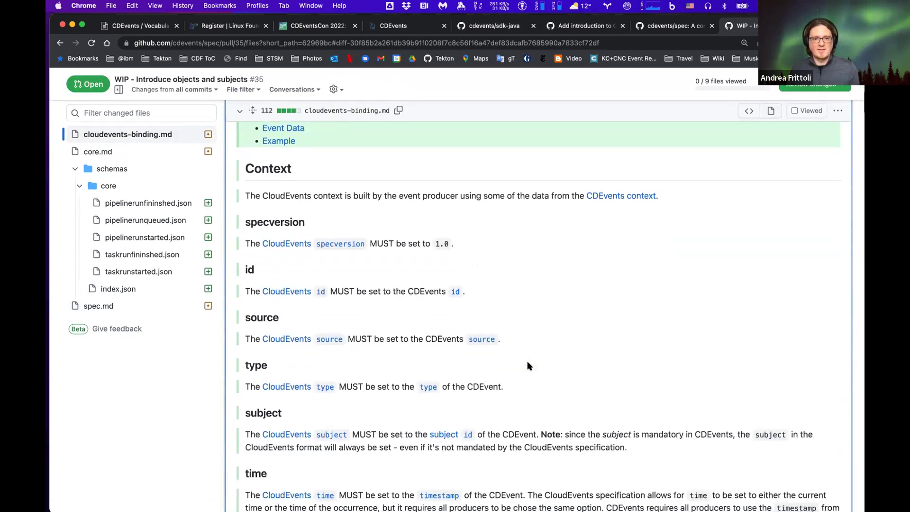
scroll(528, 365, "down", 1)
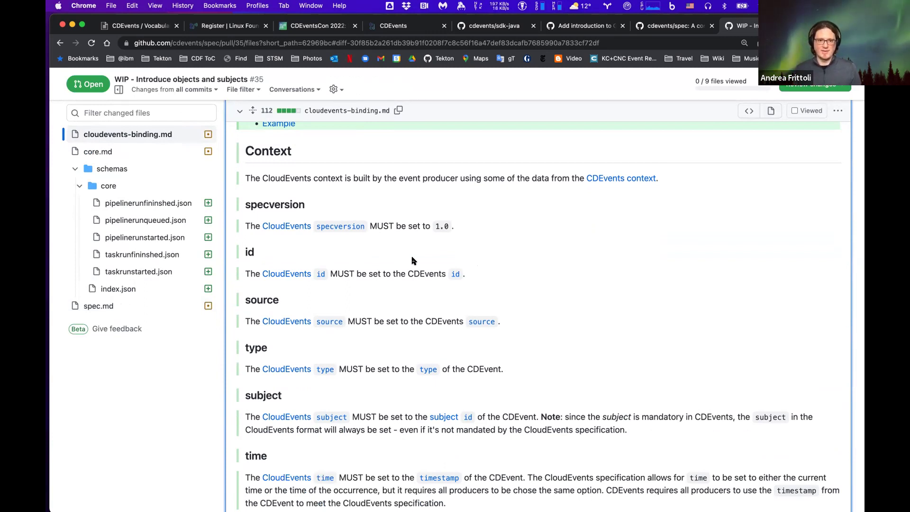
scroll(412, 261, "down", 2)
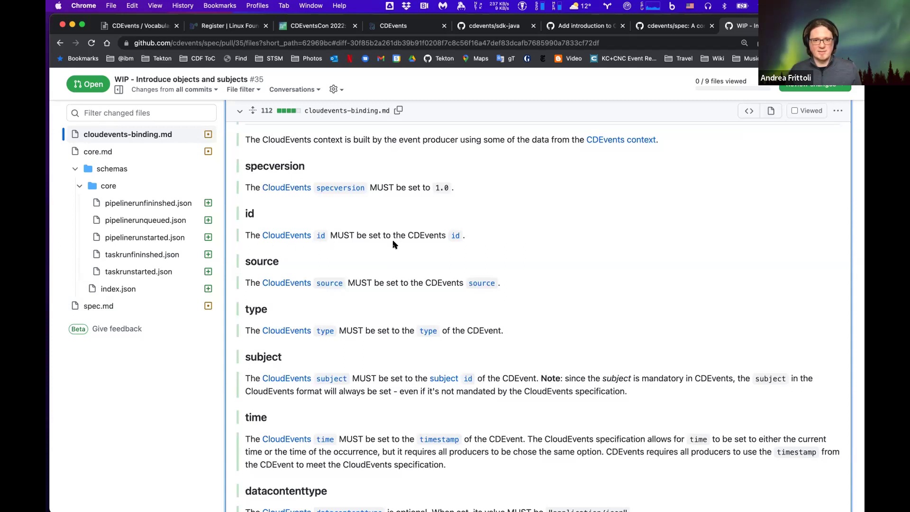
Read the cloudevents-binding.md mappings from source and type through subject, time, datacontenttype and dataschema.
scroll(475, 247, "down", 2)
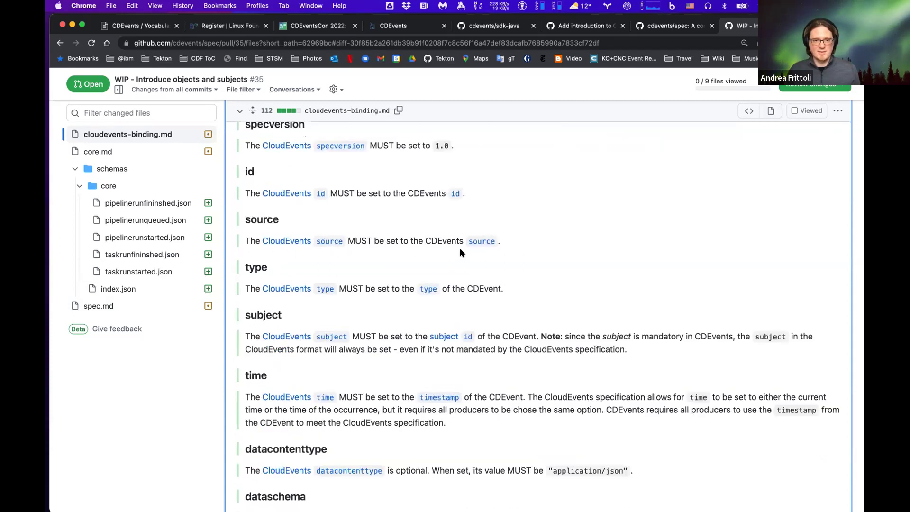
scroll(503, 243, "down", 3)
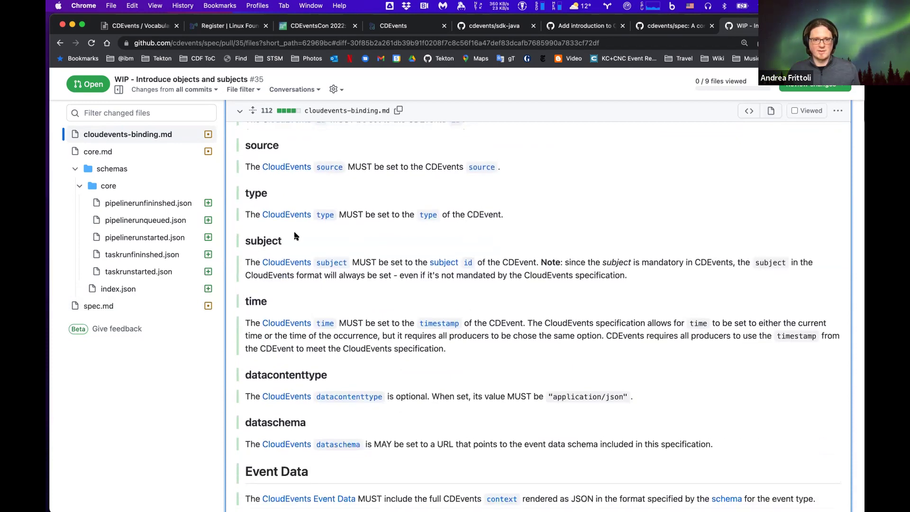
scroll(393, 319, "down", 2)
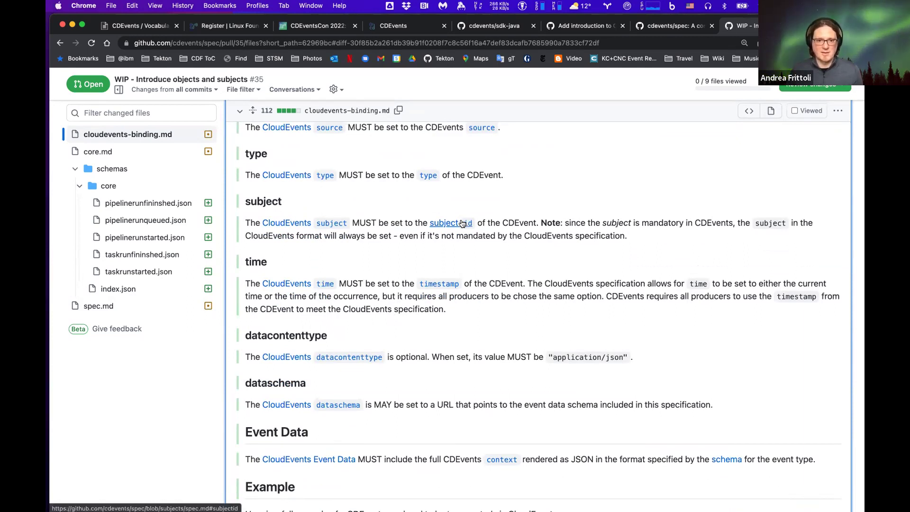
Examine the cloudevents-binding.md example, highlighting the CloudEvents Context JSON and the CDEvent Context JSON in turn.
scroll(461, 223, "down", 5)
scroll(463, 223, "down", 5)
scroll(463, 223, "down", 10)
scroll(462, 220, "down", 2)
scroll(419, 209, "up", 1)
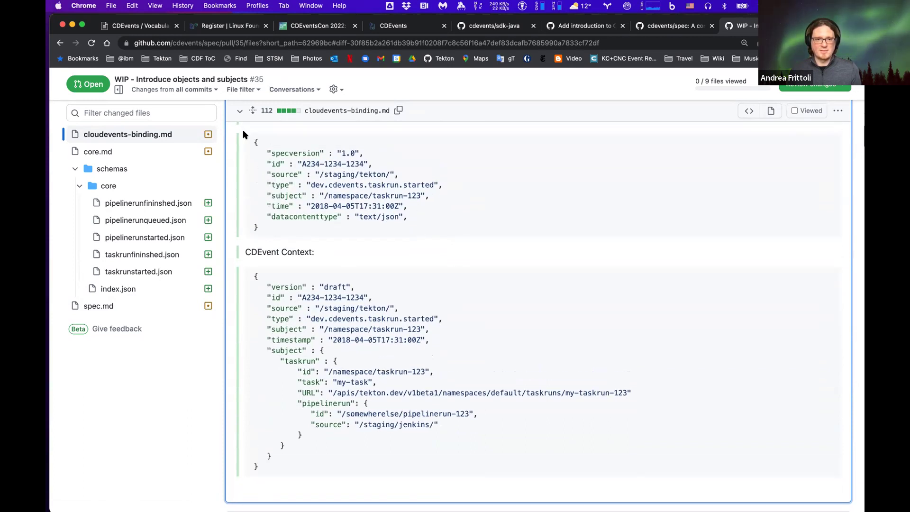
left_click_drag(252, 135, 301, 228)
left_click(307, 232)
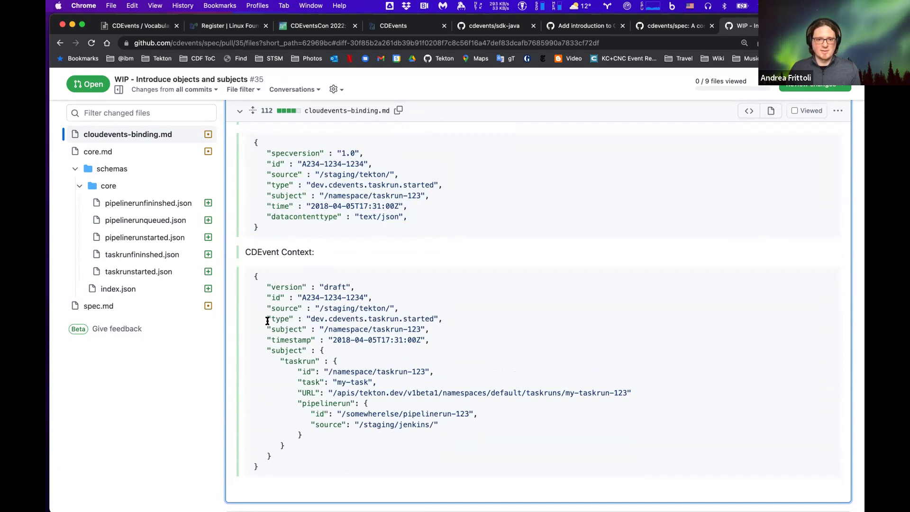
scroll(266, 321, "down", 2)
left_click_drag(257, 256, 356, 430)
left_click(356, 430)
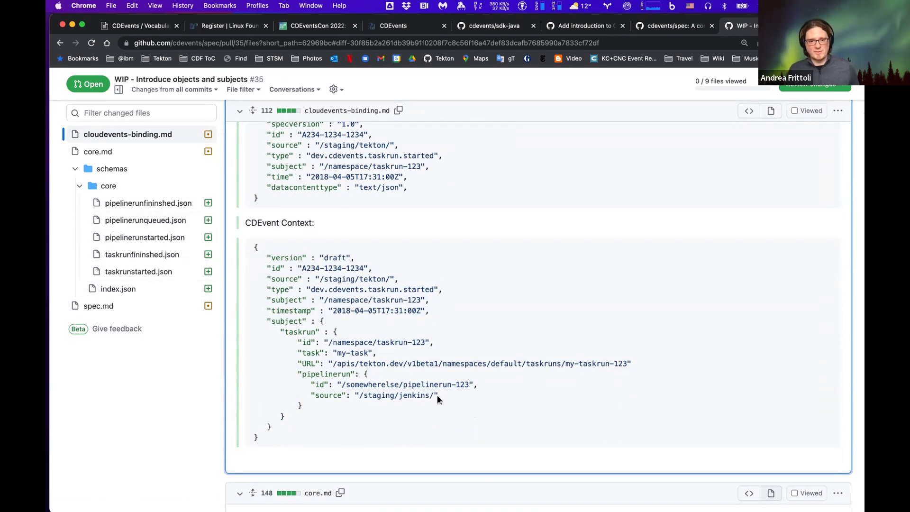
scroll(438, 399, "down", 1)
scroll(437, 400, "up", 1)
scroll(438, 400, "up", 2)
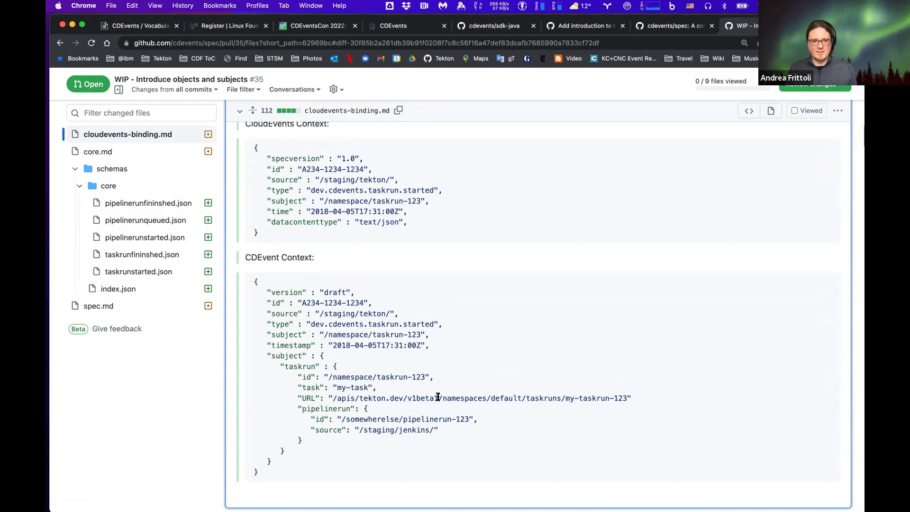
Go back over the opening Context mappings and the Table Of Contents of cloudevents-binding.md.
scroll(438, 397, "up", 10)
scroll(438, 398, "down", 3)
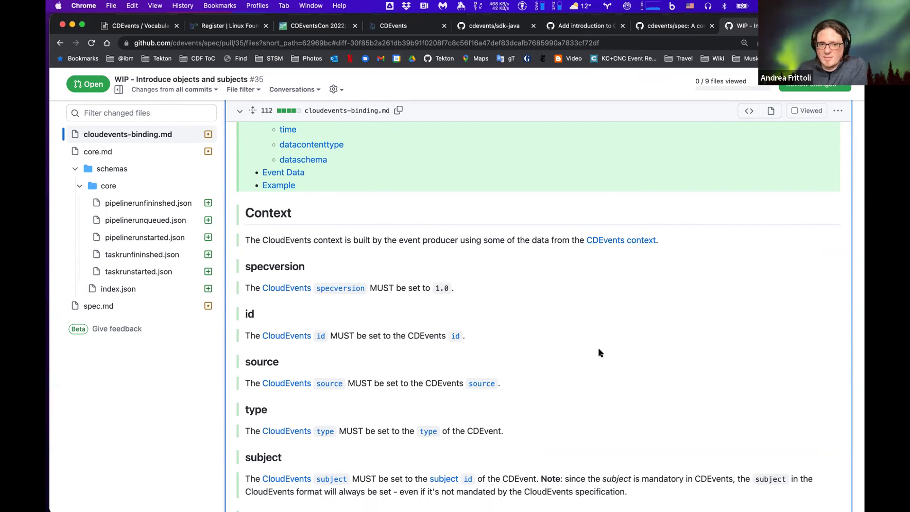
scroll(600, 353, "up", 5)
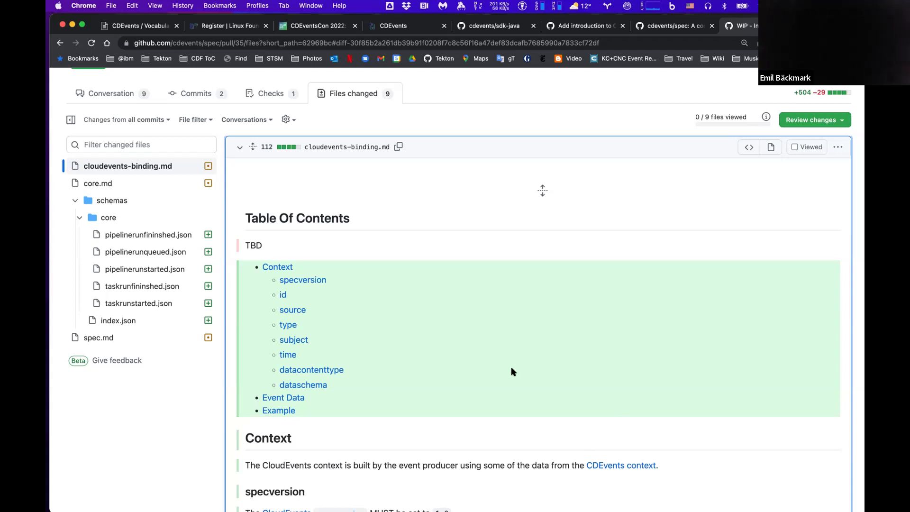
Move on to core.md and review the field tables of the PipelineRun Queued, Started and Finished events.
scroll(512, 372, "down", 1)
scroll(512, 372, "down", 15)
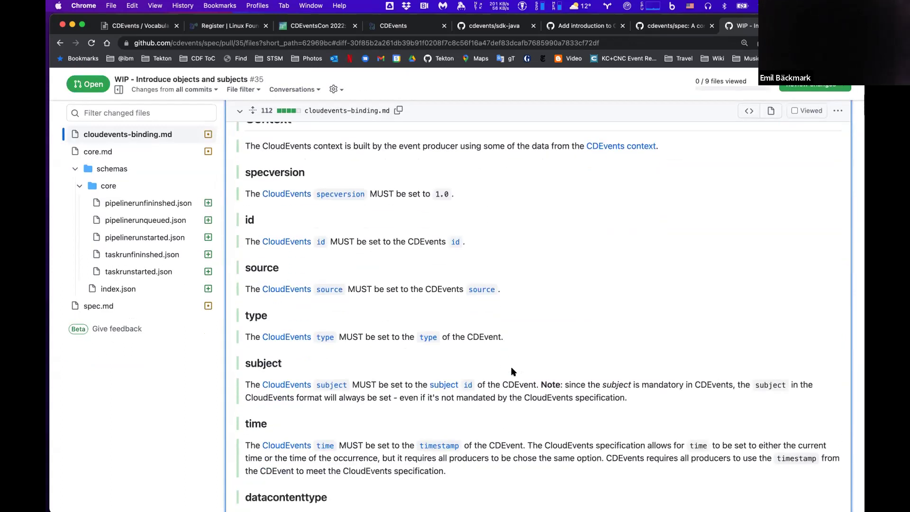
scroll(512, 372, "down", 20)
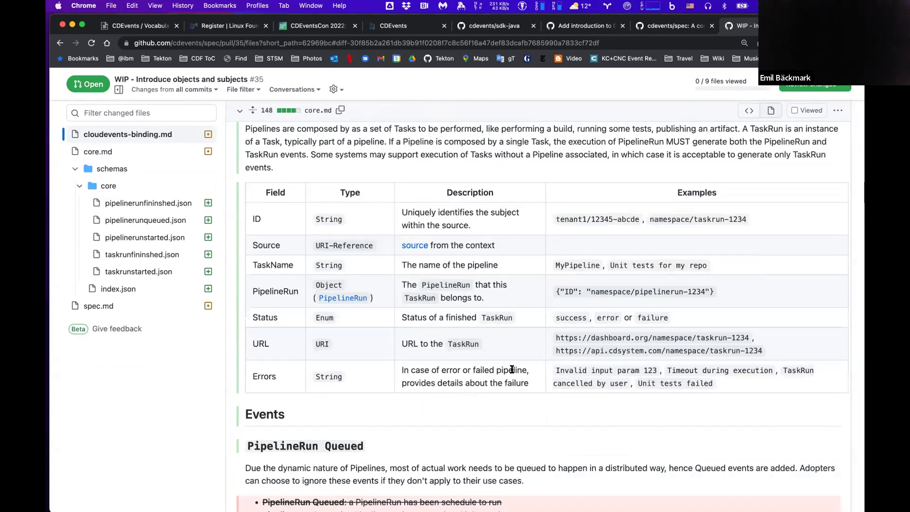
scroll(512, 369, "down", 14)
scroll(512, 371, "up", 5)
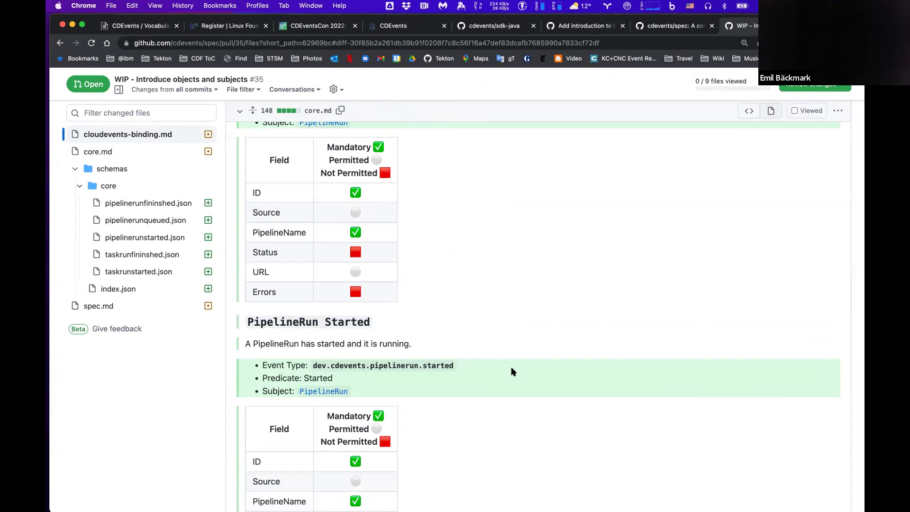
scroll(513, 371, "up", 1)
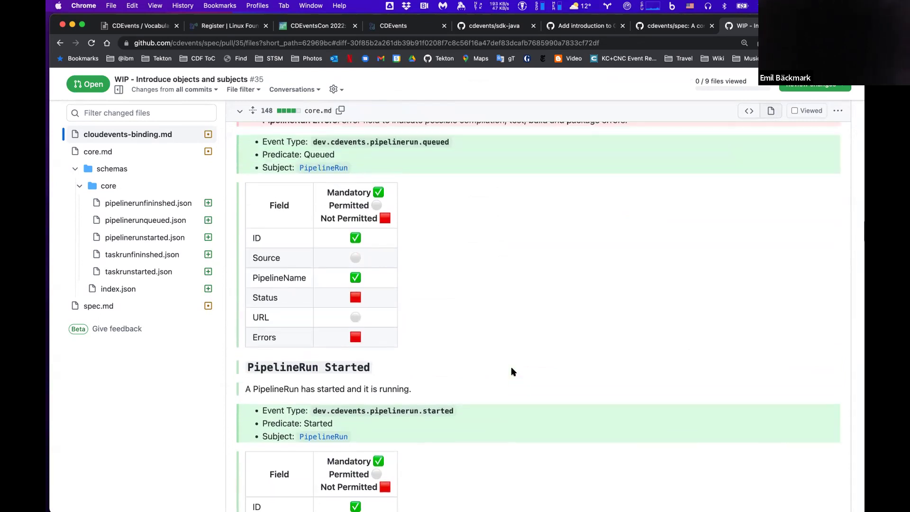
scroll(512, 371, "down", 15)
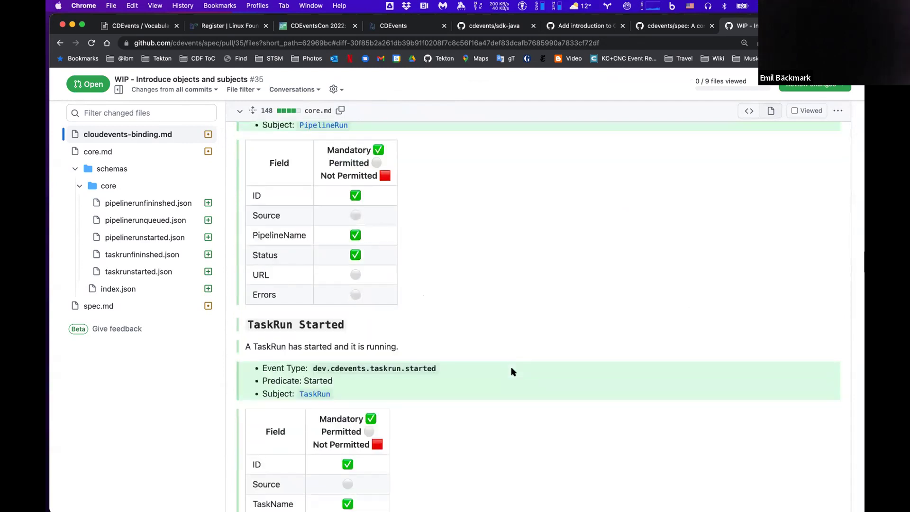
Compare the mandatory, permitted and not permitted fields of the TaskRun Started and TaskRun Finished events.
scroll(513, 372, "down", 4)
scroll(513, 371, "up", 3)
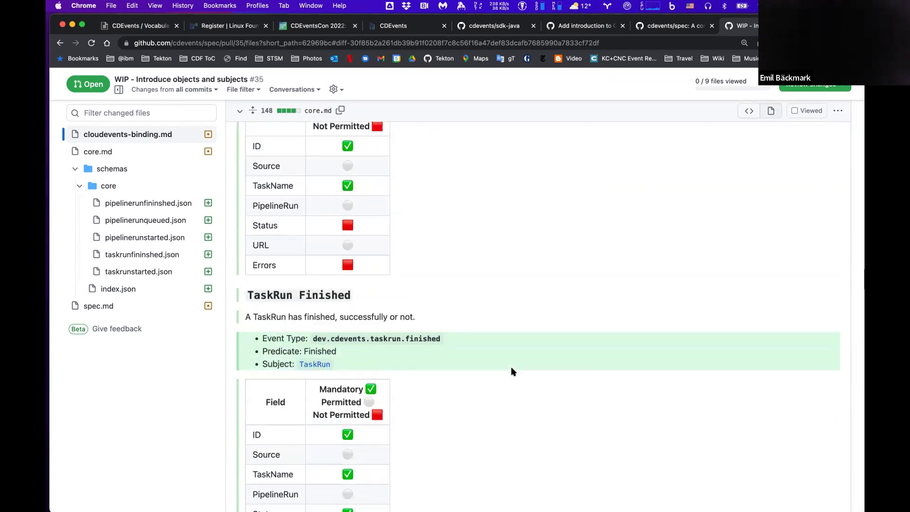
scroll(513, 371, "down", 1)
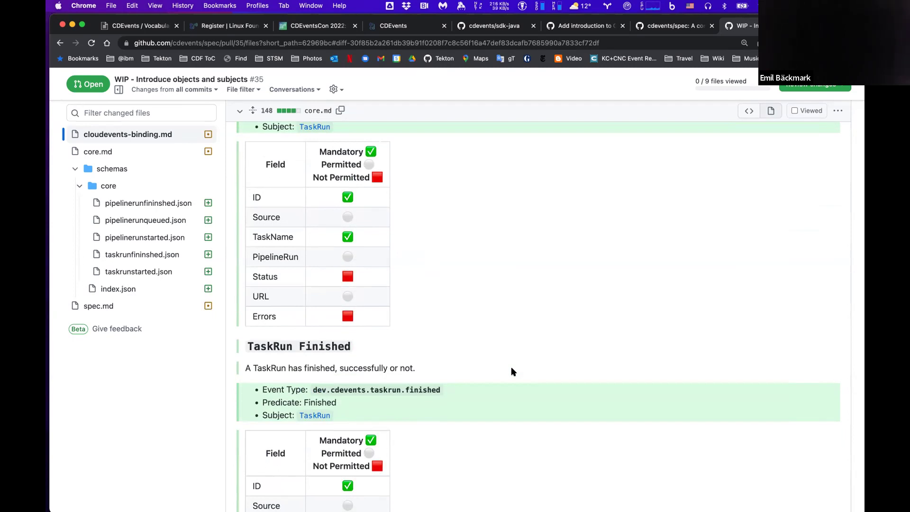
scroll(524, 372, "up", 2)
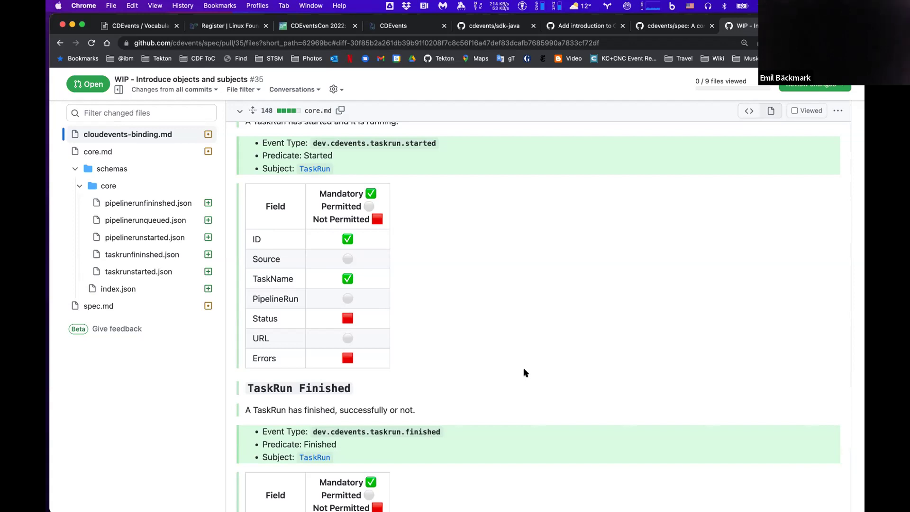
scroll(524, 368, "up", 5)
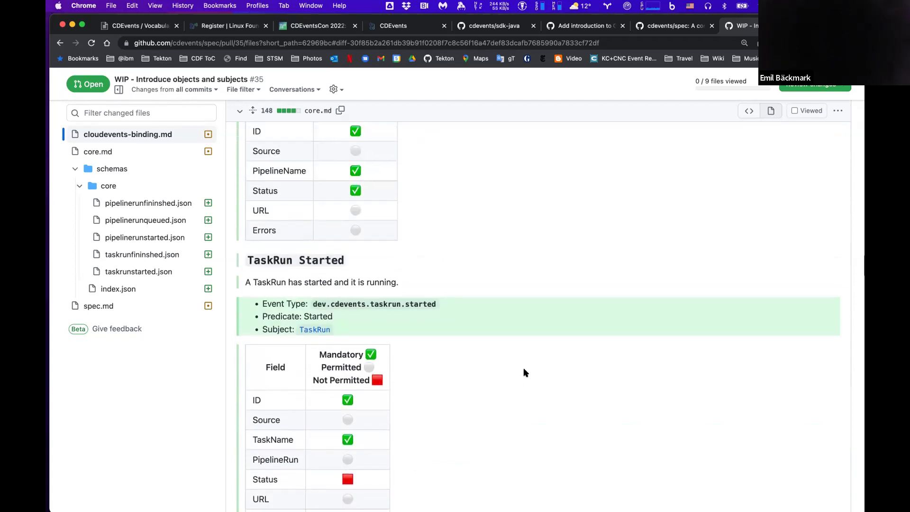
scroll(524, 370, "down", 5)
scroll(524, 368, "down", 1)
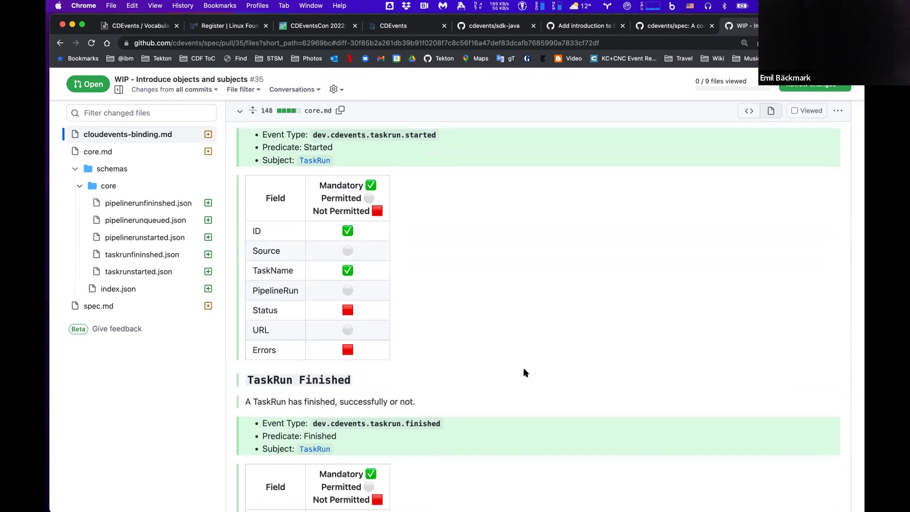
Skim the PipelineRun Finished schema, the core.md subject tables and the distributed pipeline JSON example in spec.md.
scroll(524, 368, "down", 10)
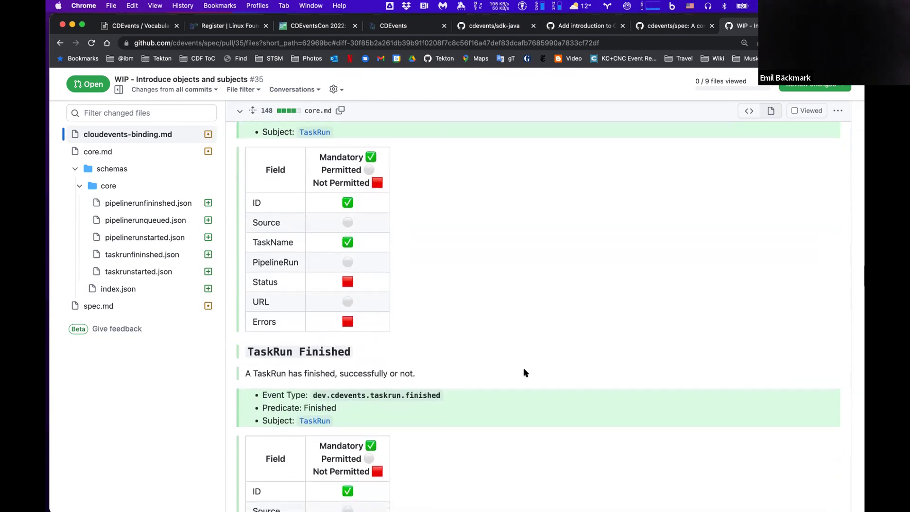
scroll(524, 368, "down", 6)
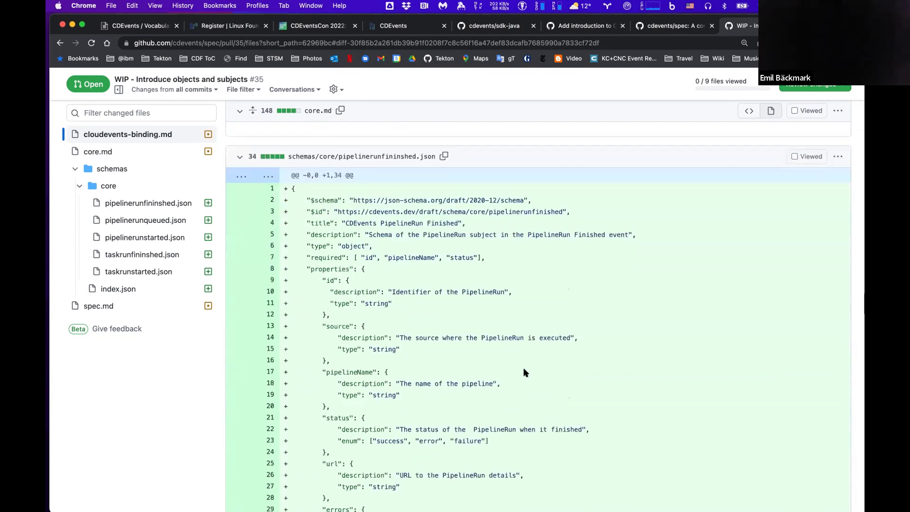
scroll(523, 368, "up", 6)
scroll(523, 367, "up", 20)
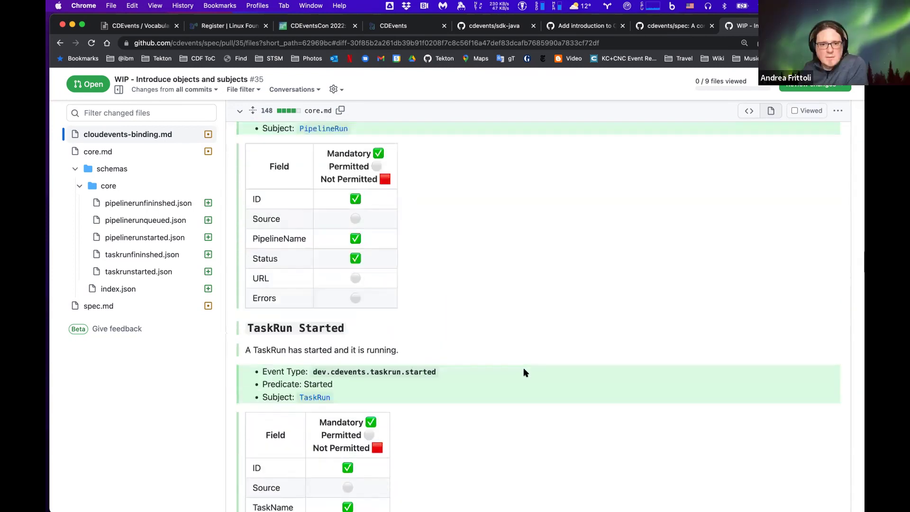
scroll(523, 368, "down", 20)
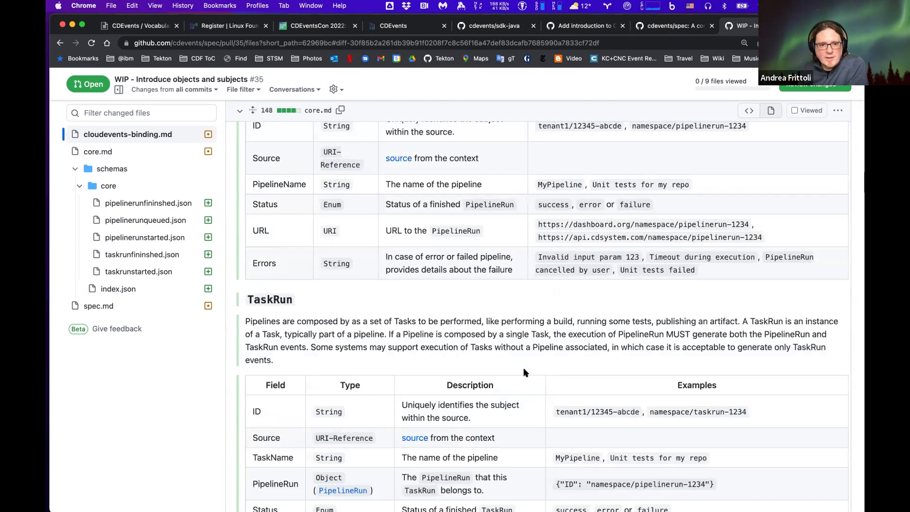
scroll(524, 370, "down", 20)
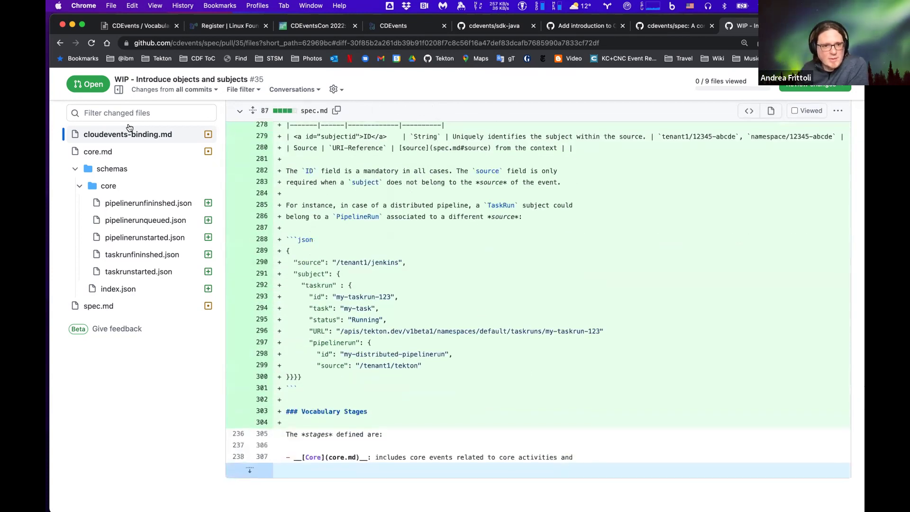
Return to the cloudevents-binding.md example and highlight the full CDEvent Context JSON and the fields of its taskrun subject.
left_click(132, 133)
scroll(364, 352, "down", 20)
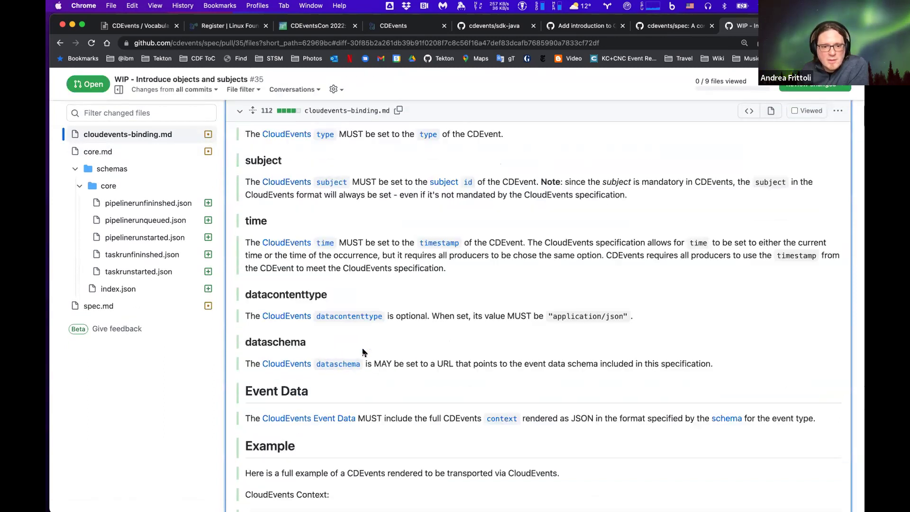
scroll(364, 352, "up", 10)
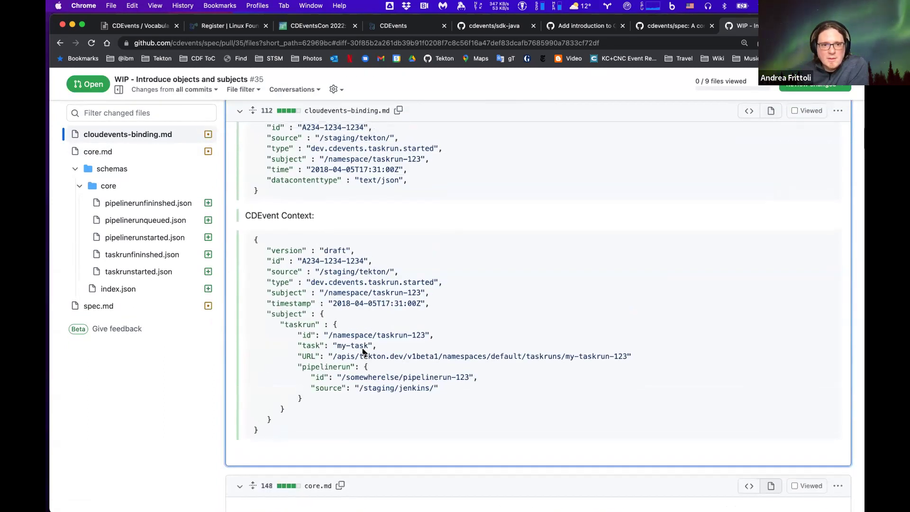
scroll(363, 350, "down", 1)
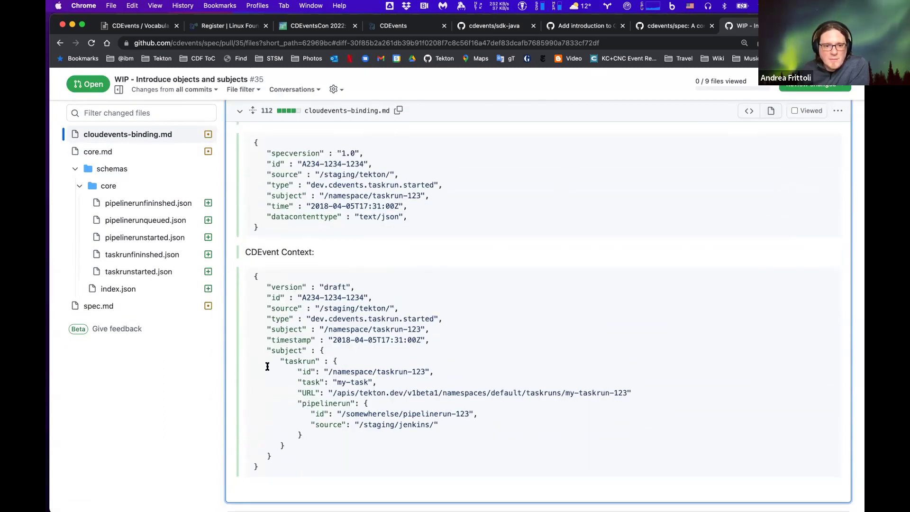
left_click_drag(254, 278, 317, 460)
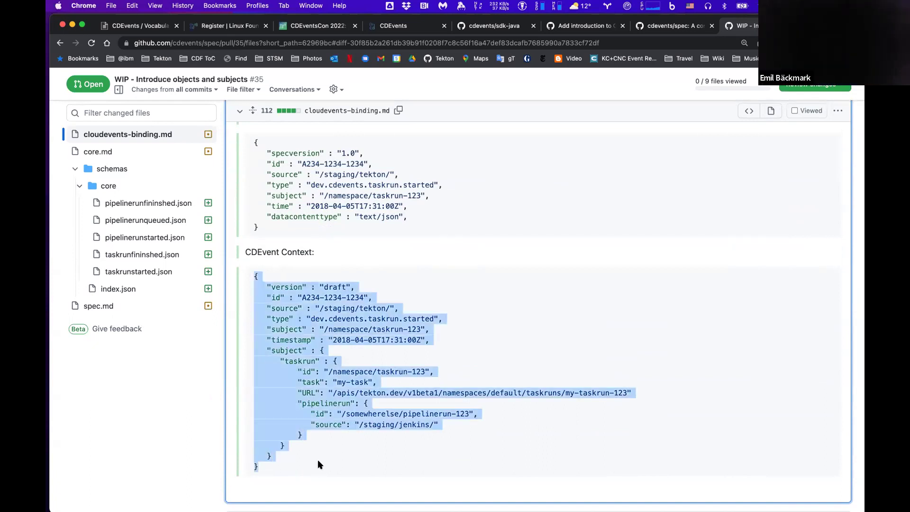
left_click(279, 366)
left_click_drag(270, 351, 330, 439)
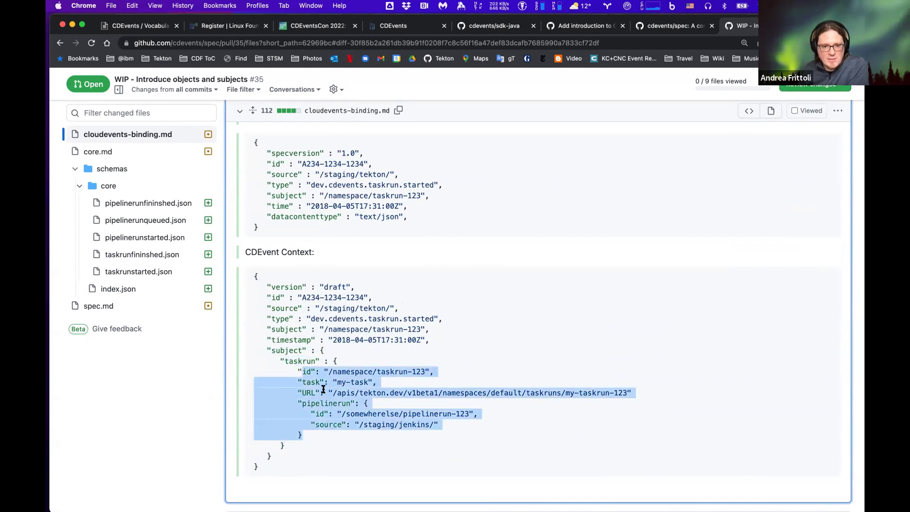
scroll(283, 361, "down", 2)
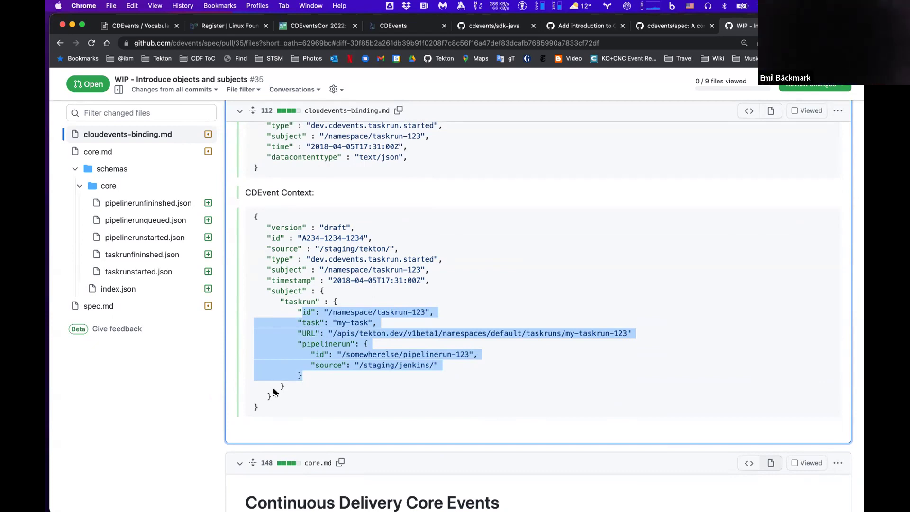
left_click(372, 378)
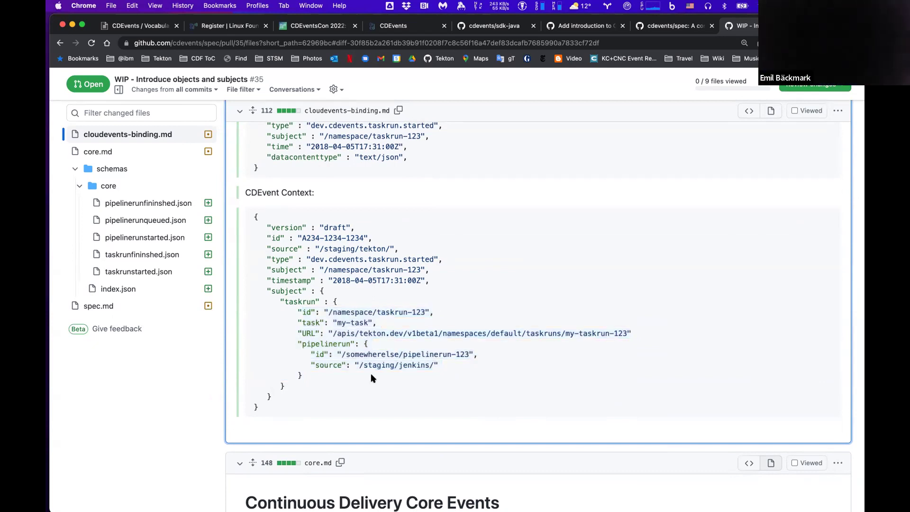